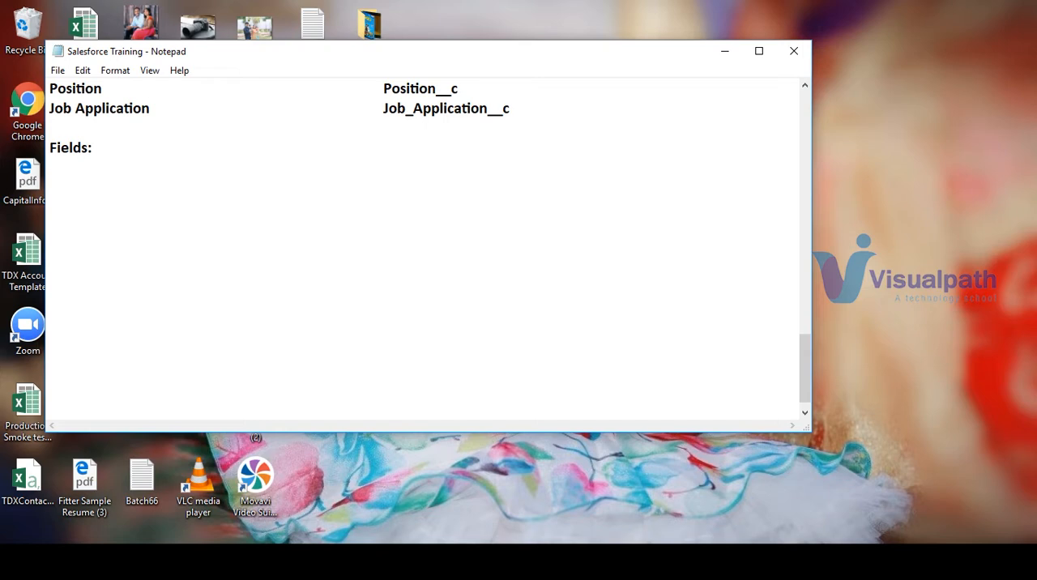
Underline the Fields heading with ====== and add the lines Standard Field and Custom Fields below it
text(======)
key(Return)
key(Return)
text(Stand)
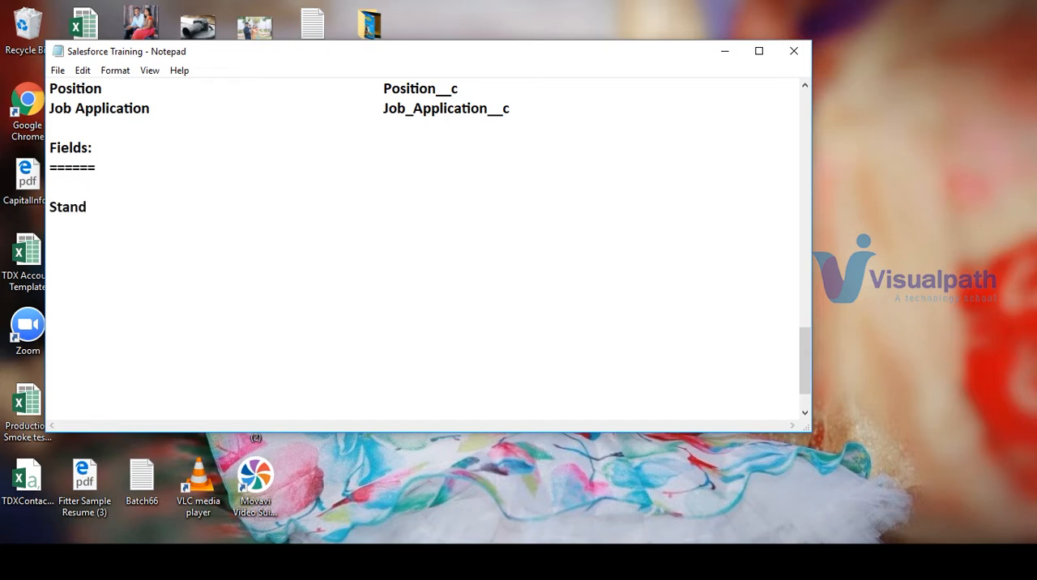
text(ard Field)
key(Return)
key(Return)
text(Cust)
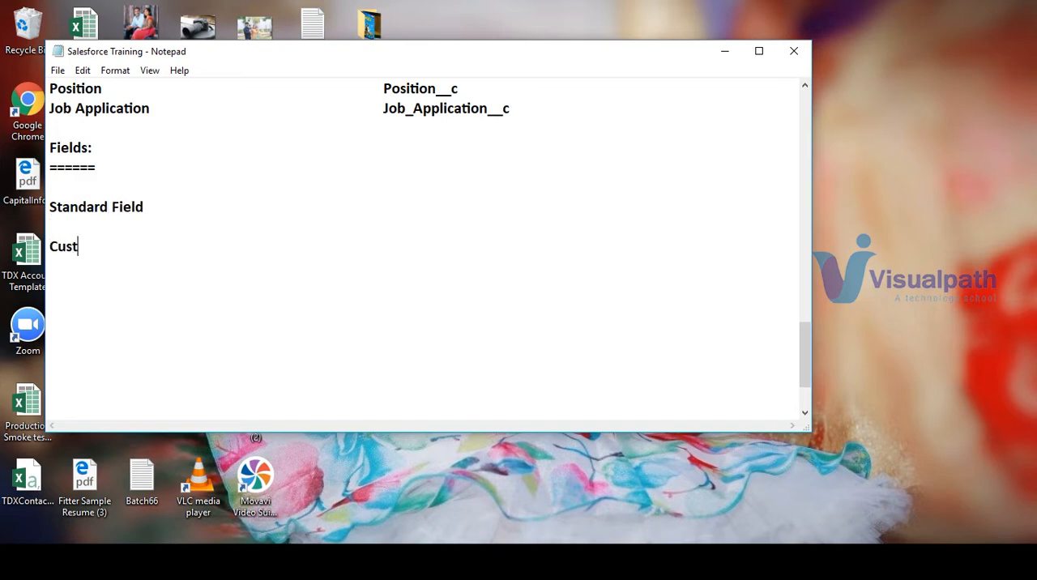
text(om Fields)
Copy the Salesforce user name from the beginning of the notes
key(Up)
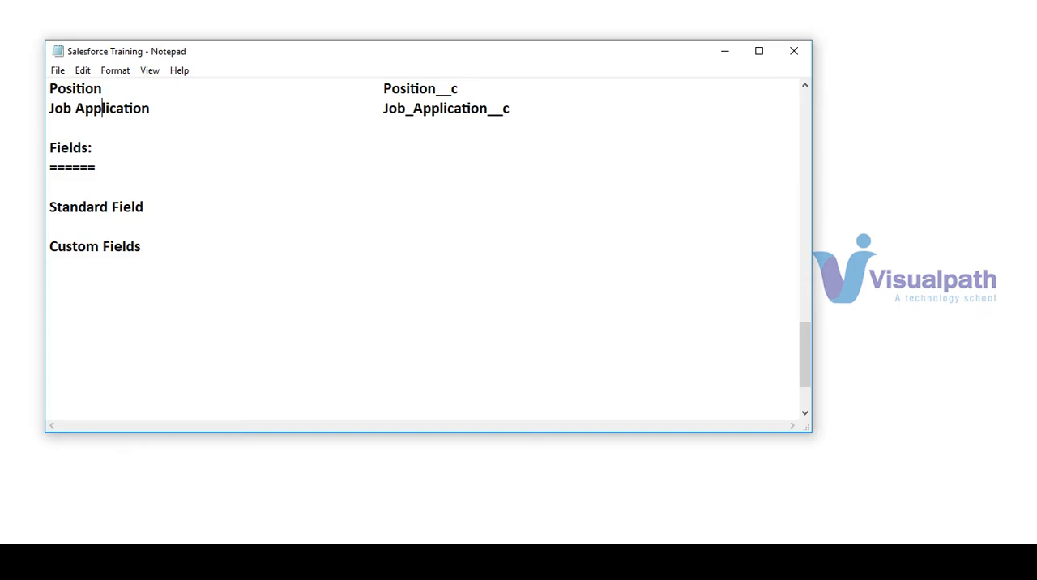
scroll(808, 105, up, 15)
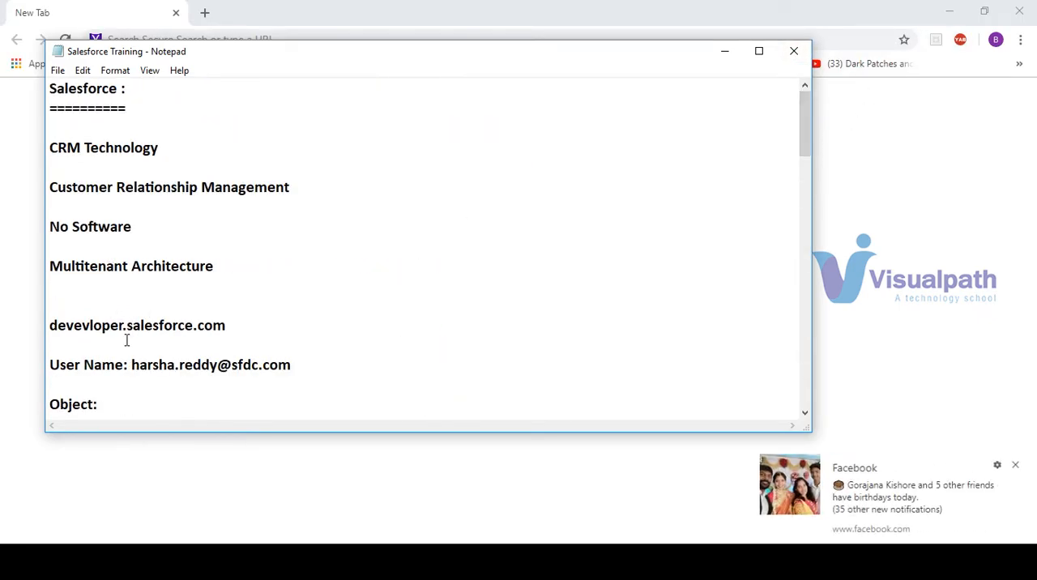
drag(132, 365, 307, 358)
key(ctrl+c)
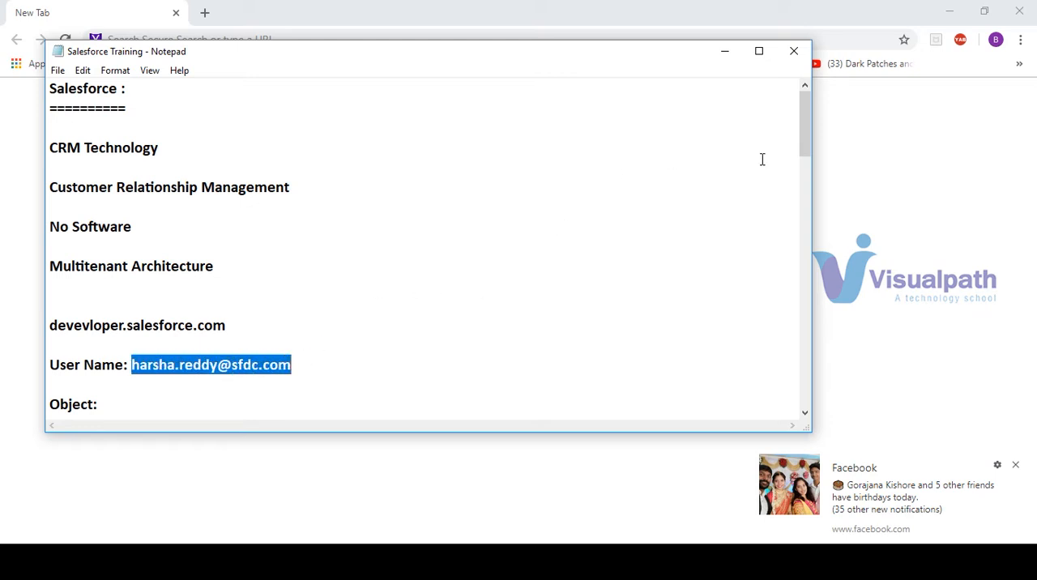
Switch to Chrome, open login.salesforce.com and dismiss the Facebook notification
click(955, 122)
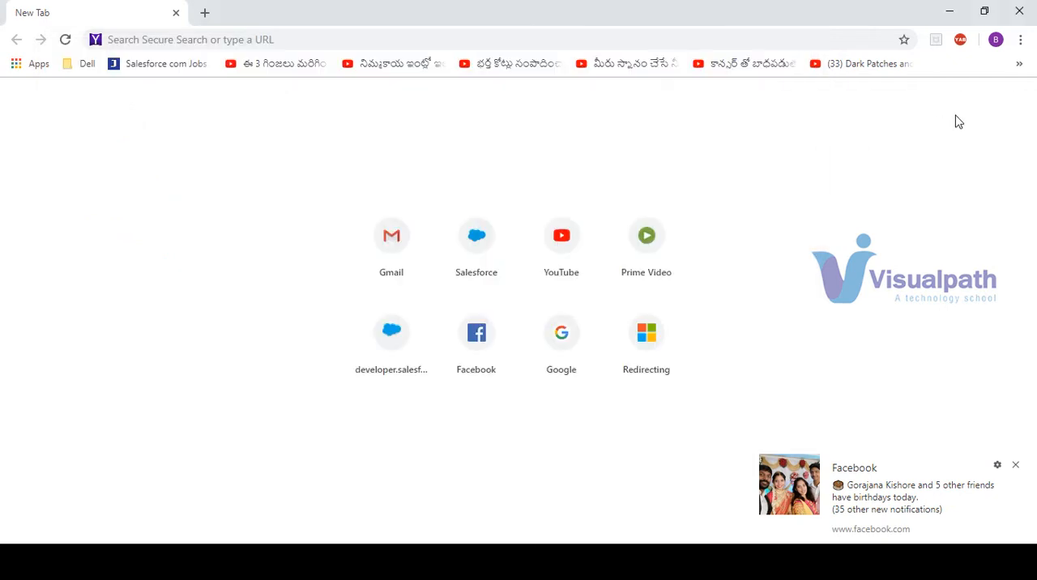
click(383, 38)
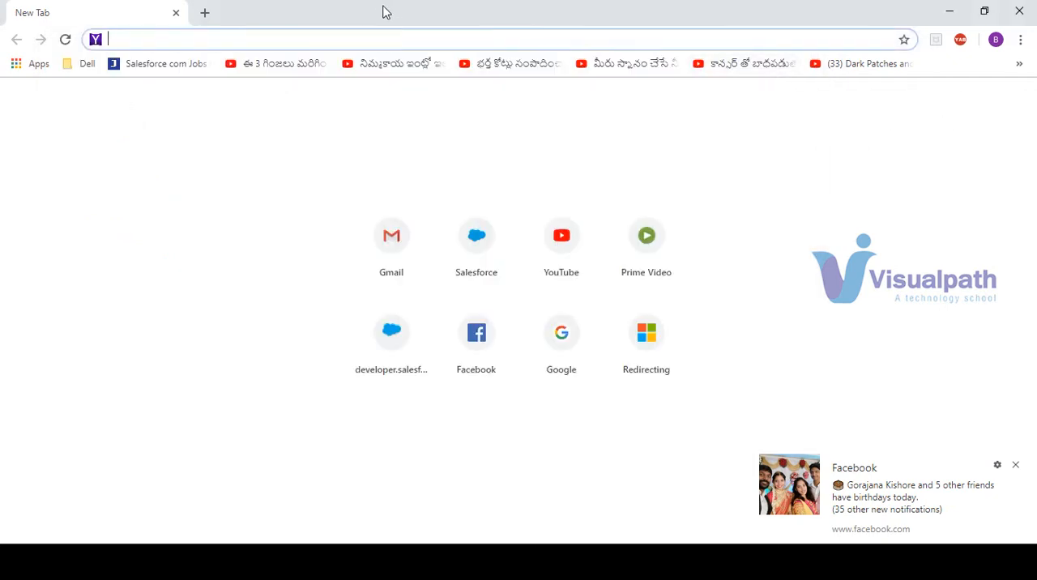
text(log)
key(Return)
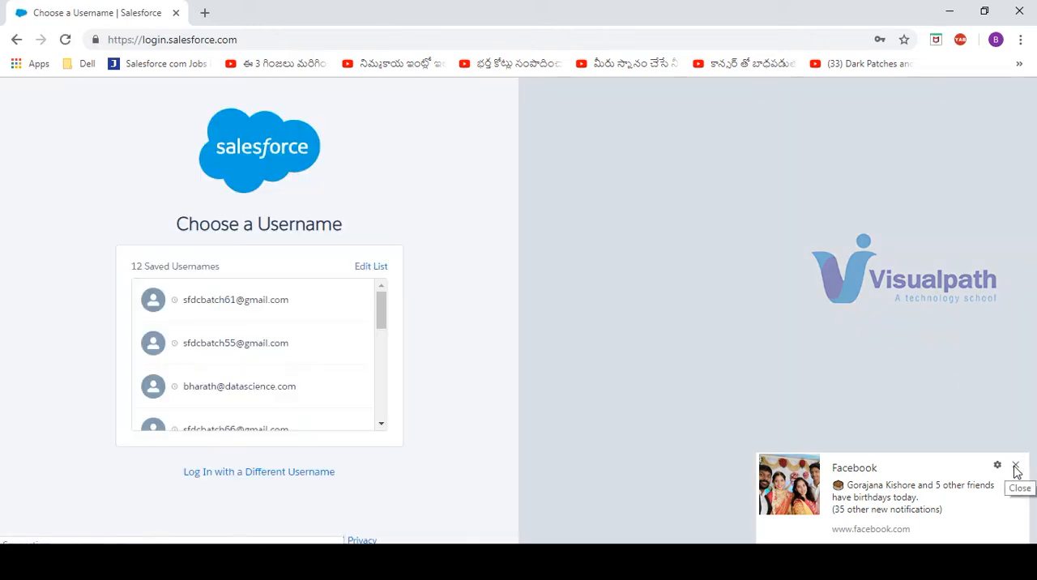
click(1014, 467)
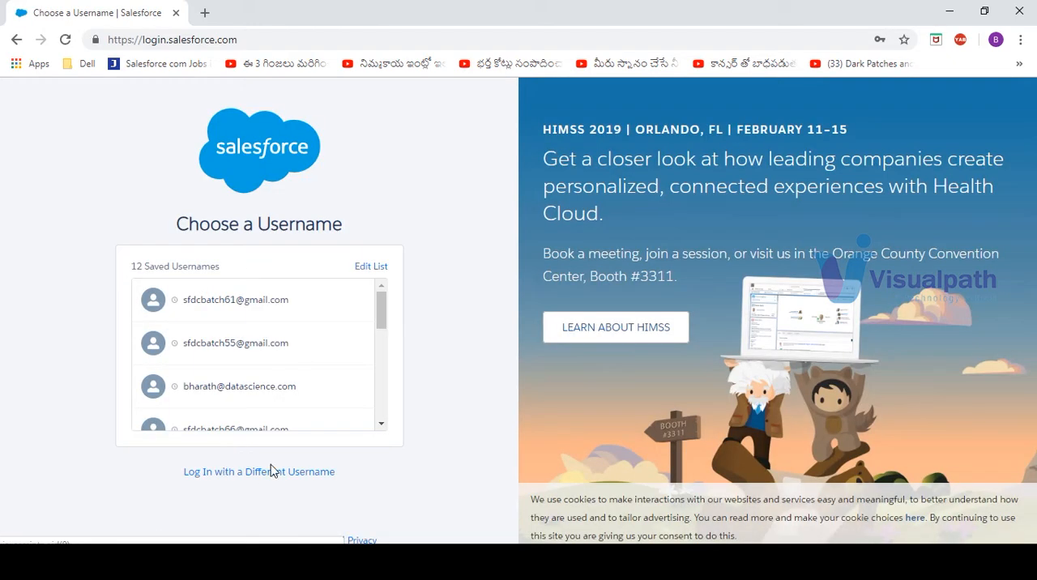
Try to log in with a different username, pasting the copied user name and using the prefilled password
click(243, 473)
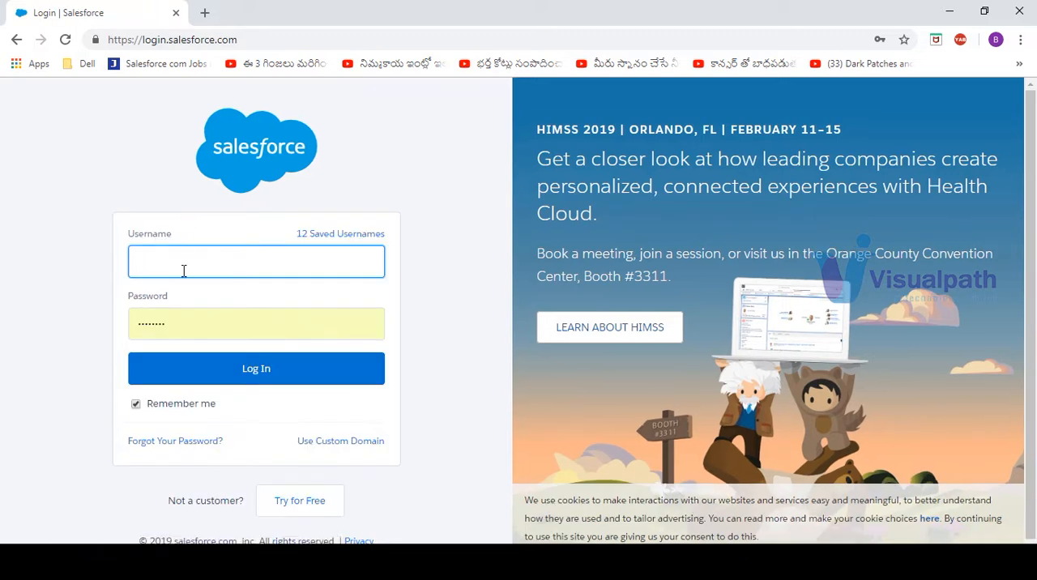
key(ctrl+v)
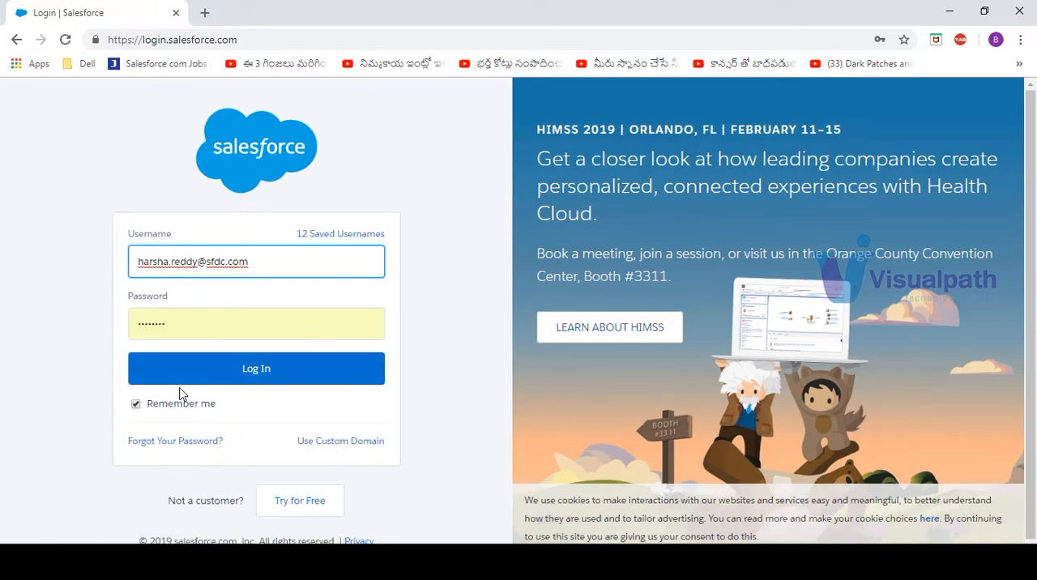
click(219, 375)
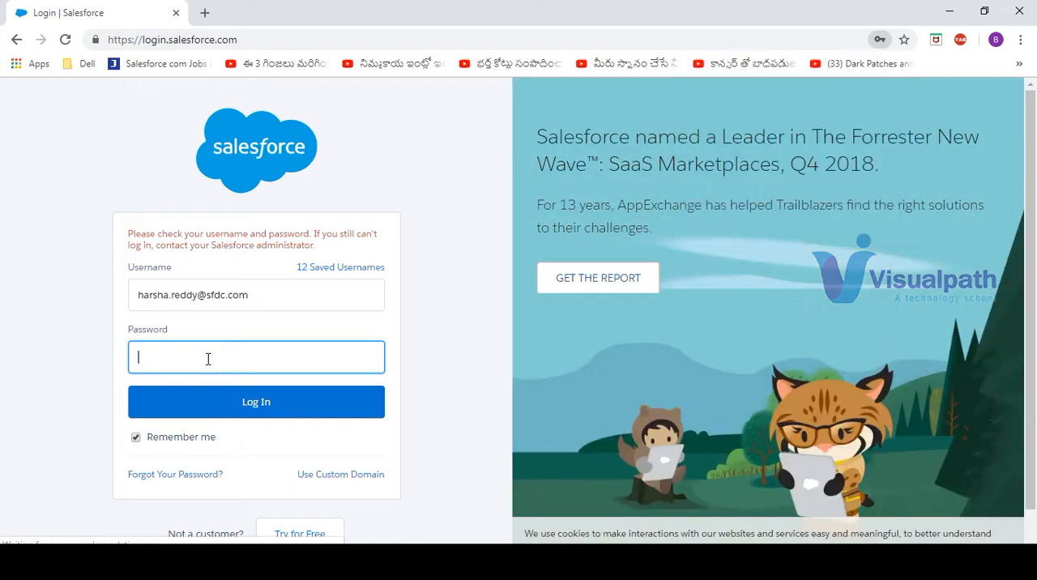
Enter the account password, log in and save the login in the browser
click(208, 359)
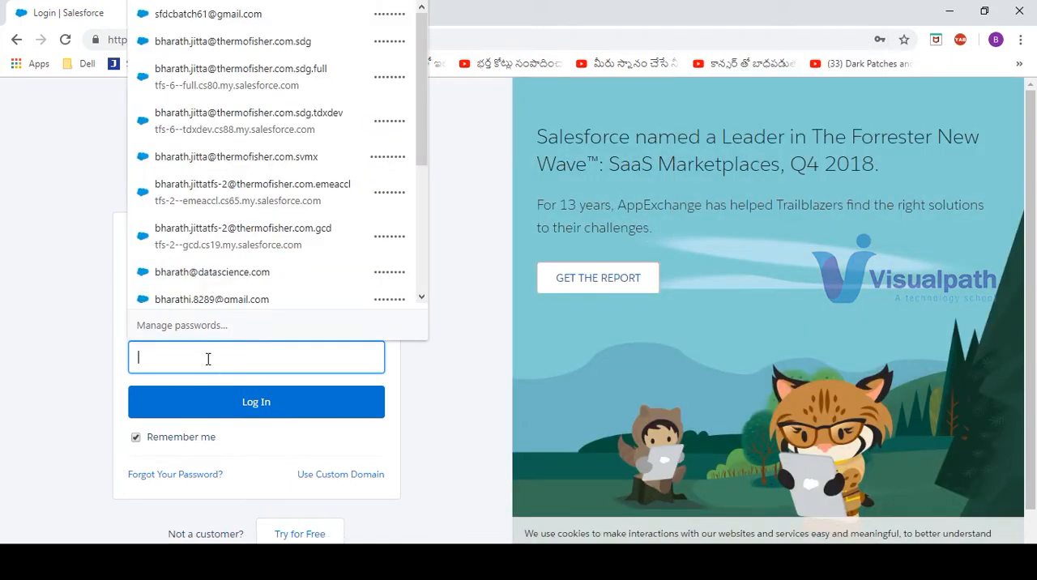
text(a)
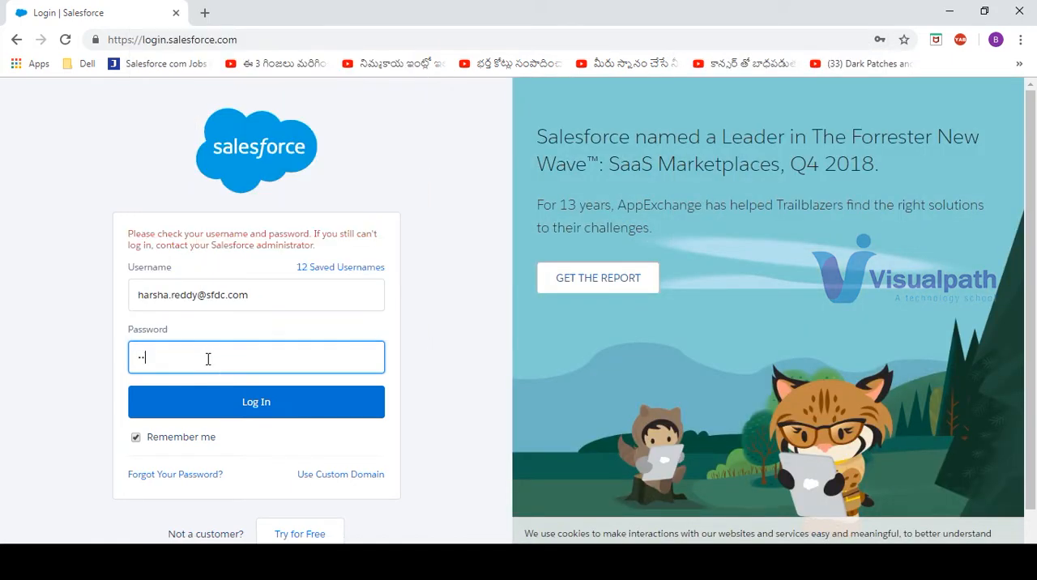
text(•••••••)
key(Return)
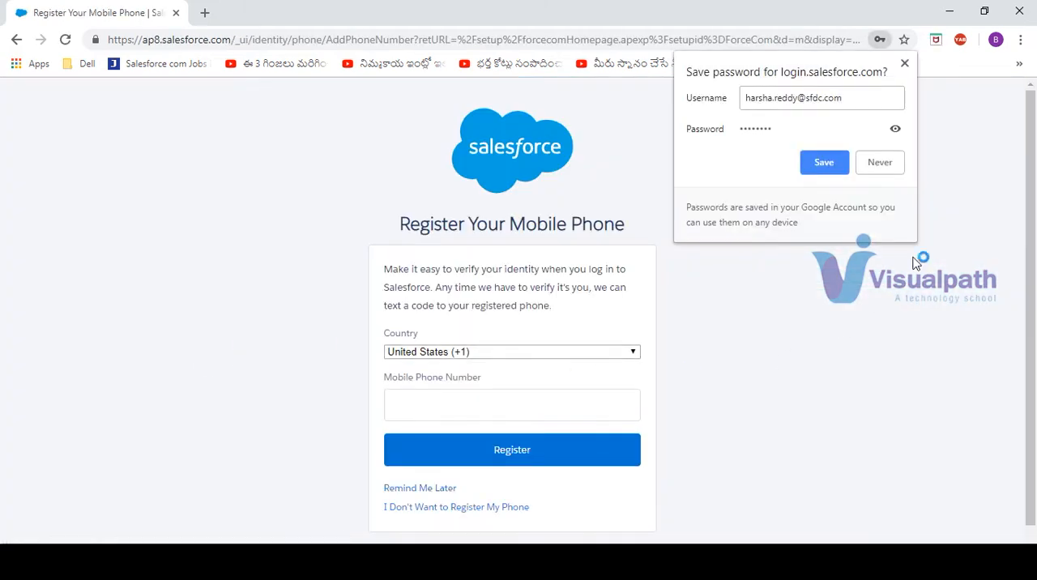
click(822, 162)
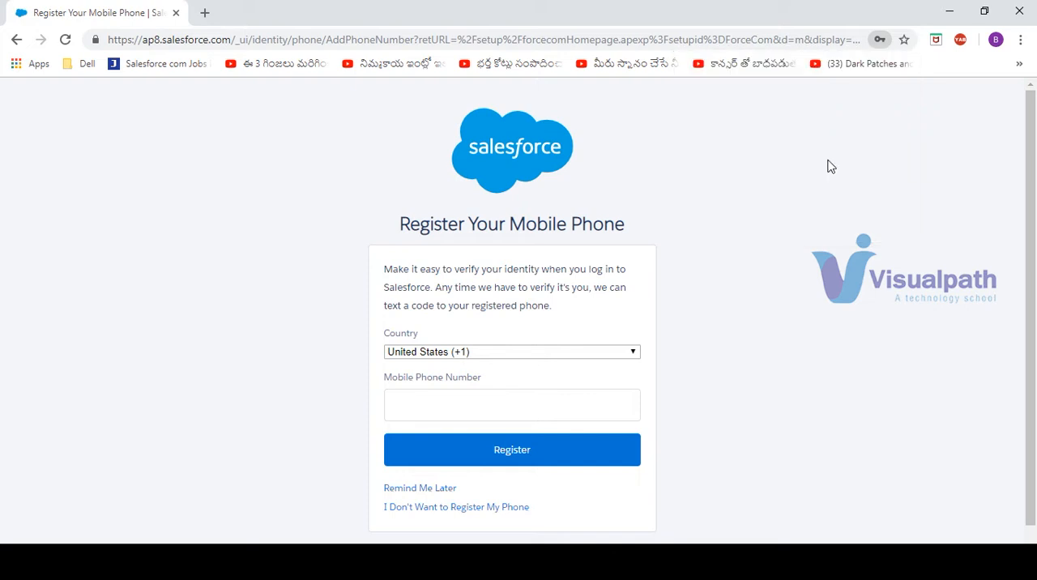
Decline registering a mobile phone and dismiss the Java update notification
click(473, 507)
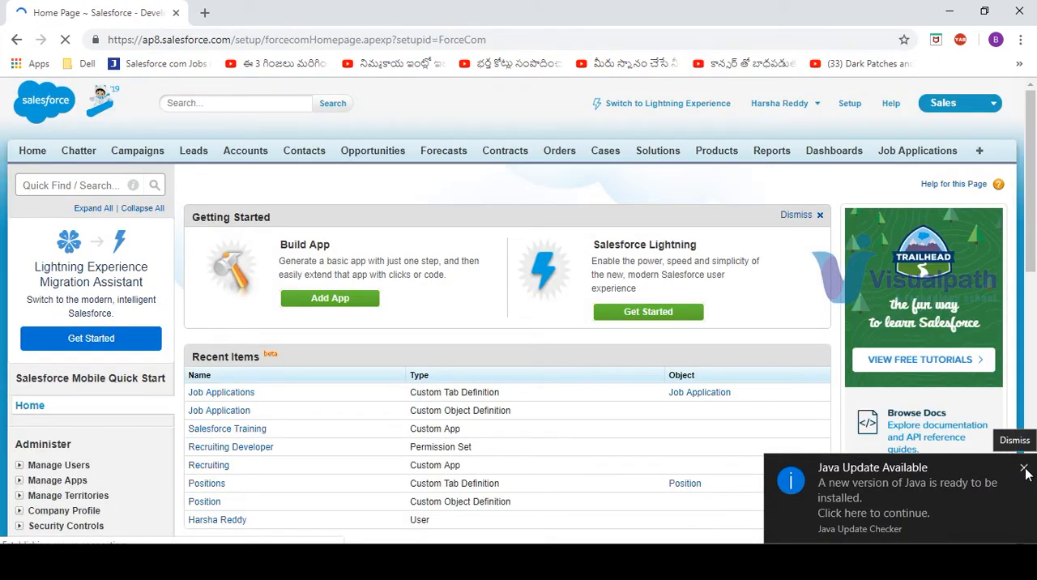
click(1024, 470)
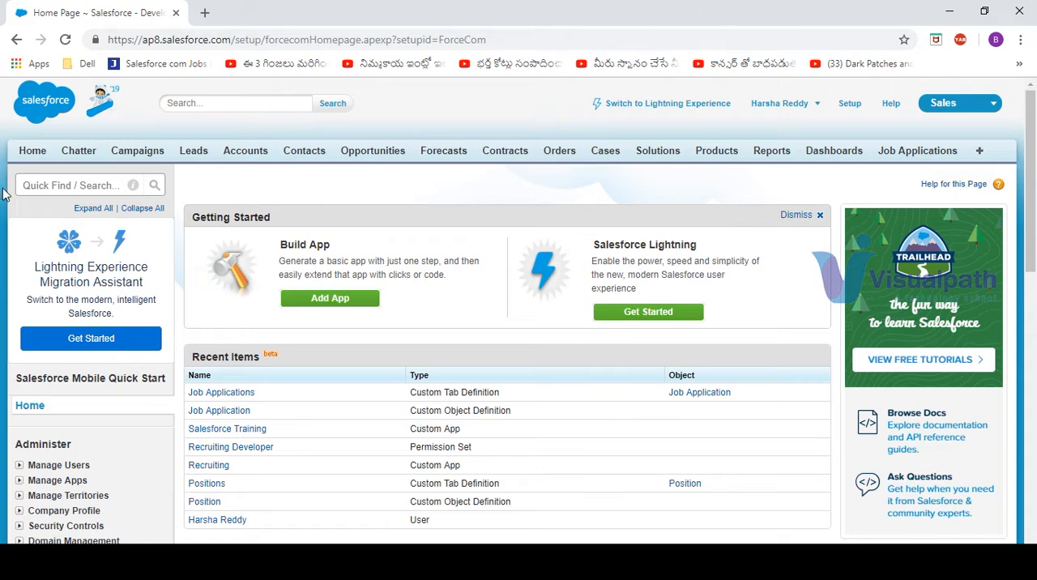
Open the Job Application custom object and start a new custom field on it
click(47, 184)
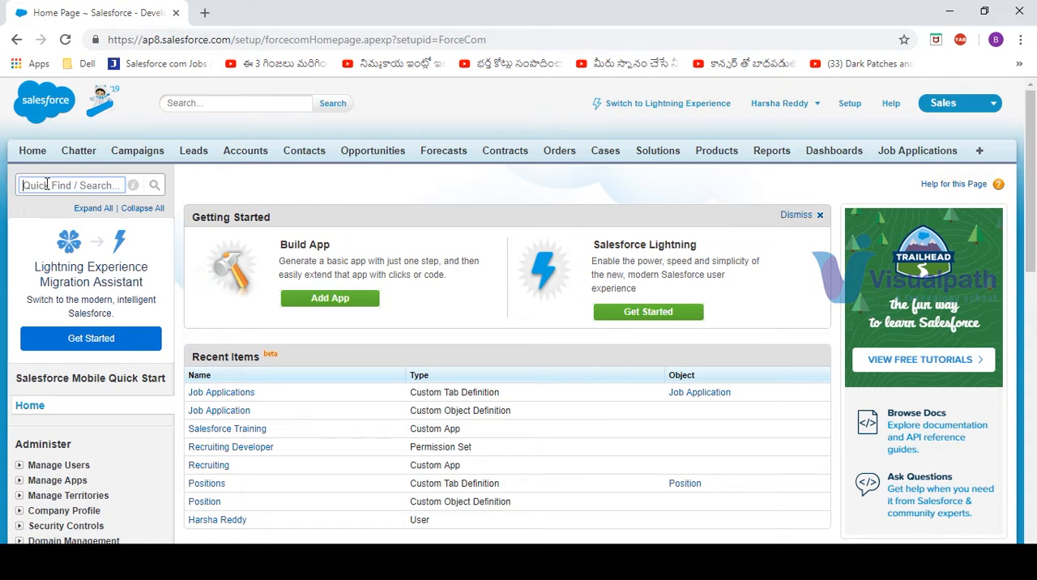
click(234, 411)
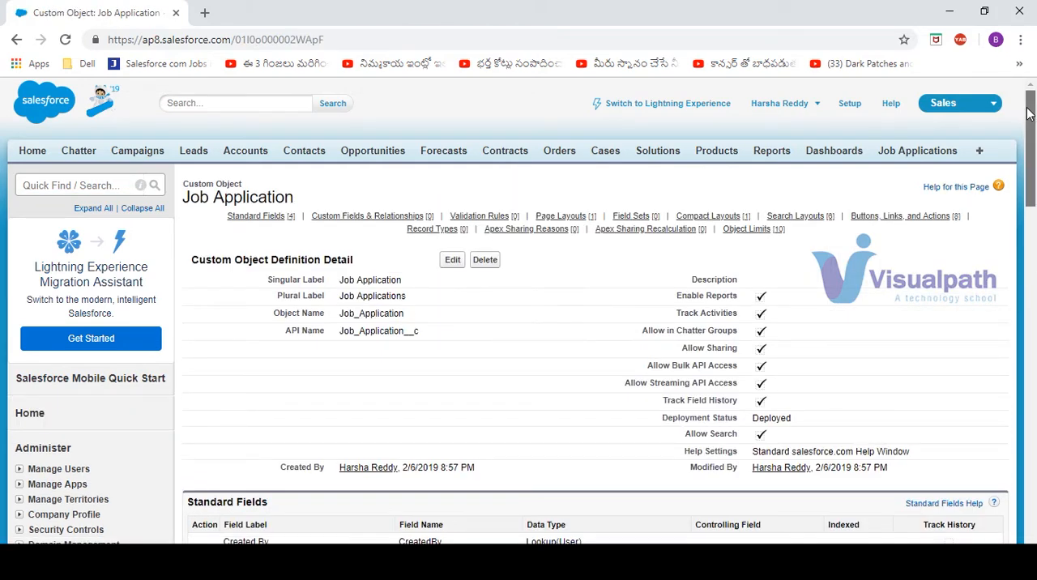
drag(1029, 113, 1029, 207)
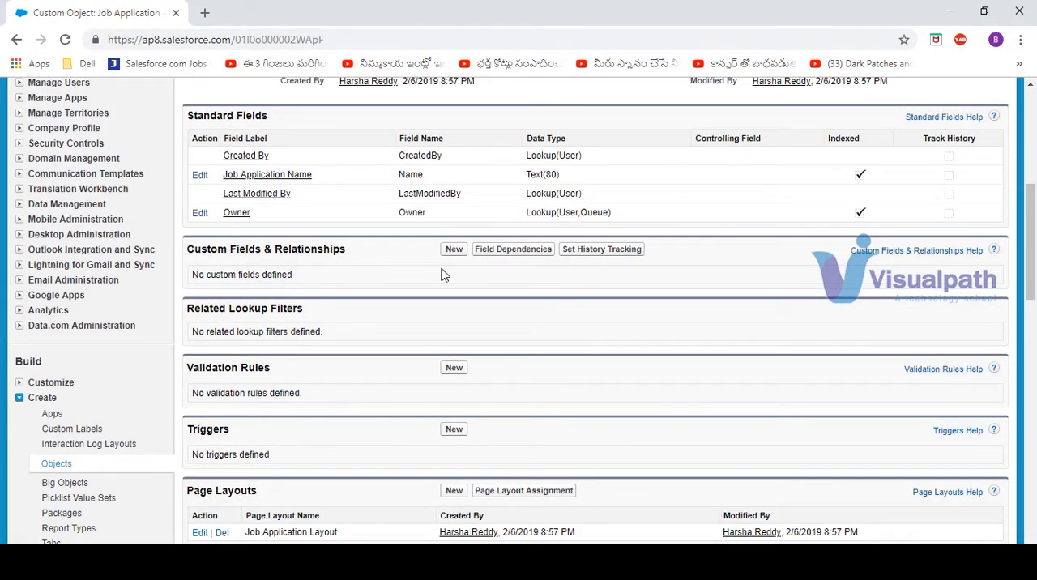
click(454, 250)
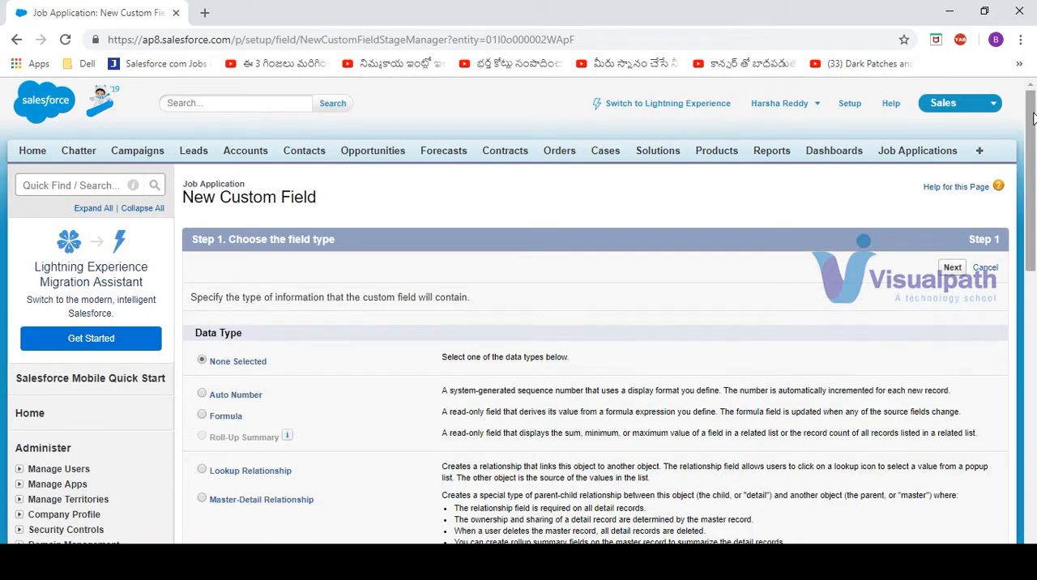
Choose Auto Number as the new field's data type and continue to its details
drag(1032, 119, 1032, 172)
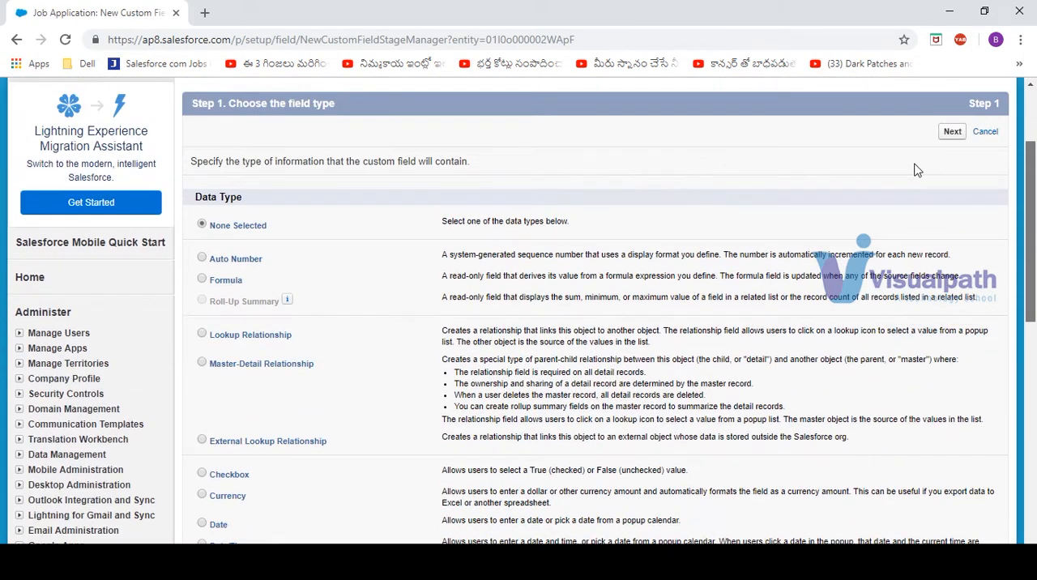
scroll(917, 170, up, 2)
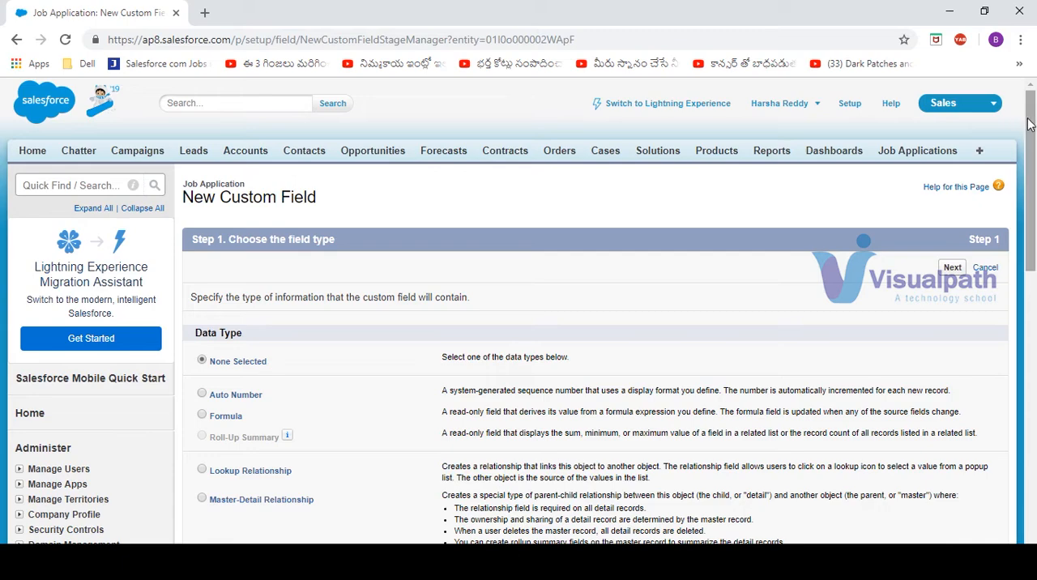
drag(1029, 123, 1030, 207)
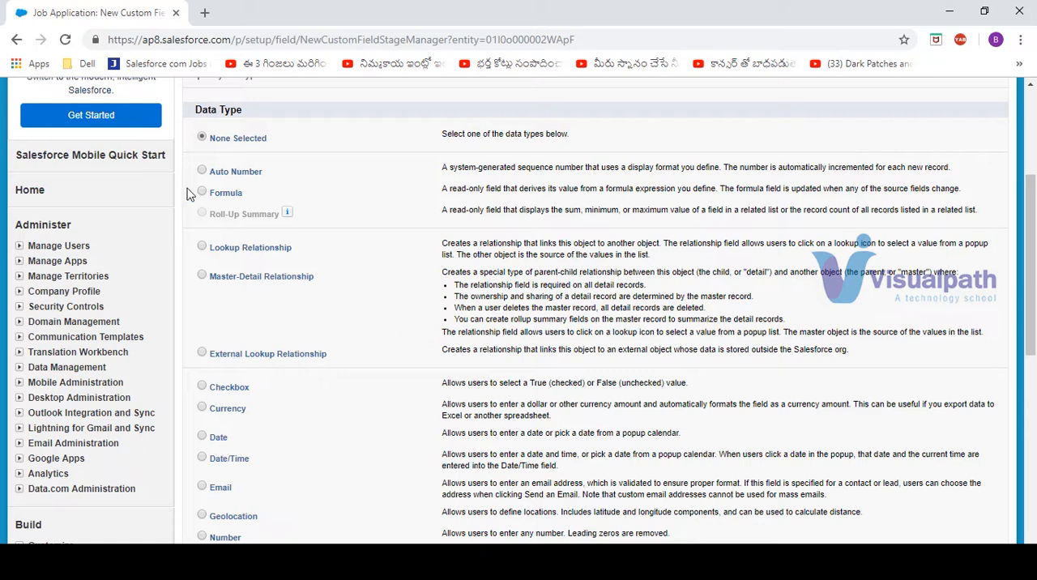
click(202, 171)
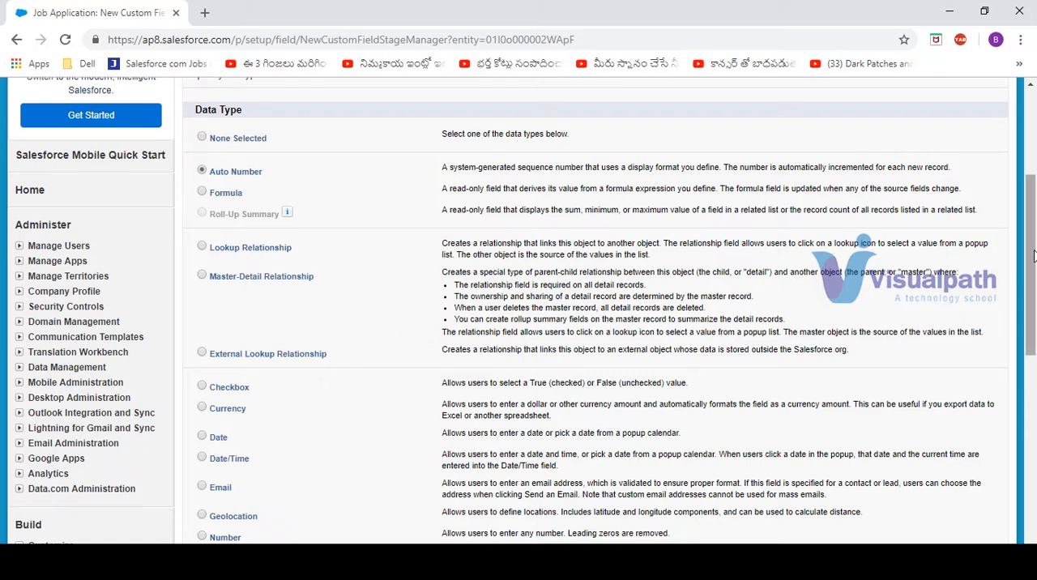
drag(1032, 256, 1035, 200)
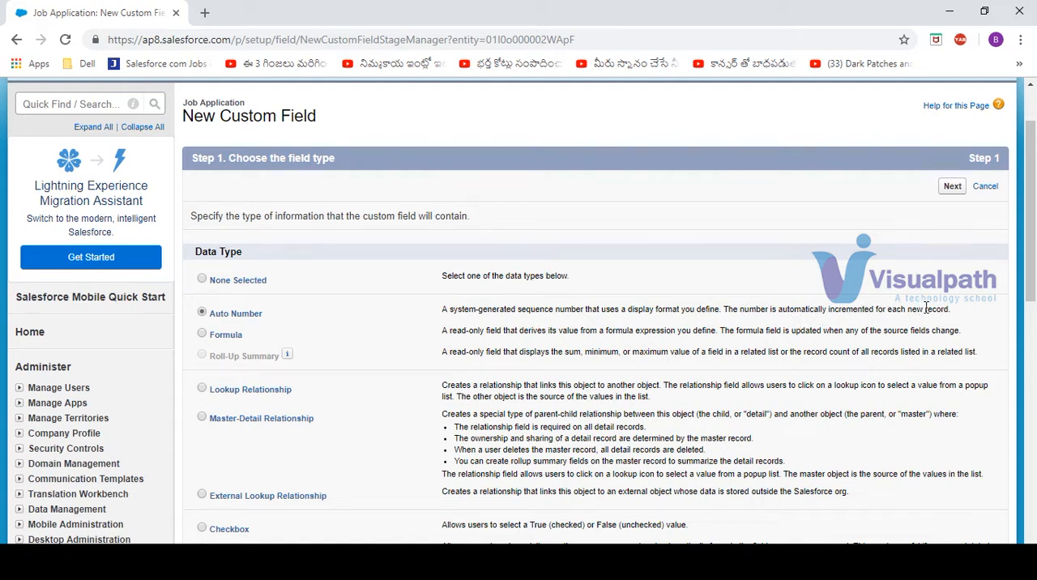
click(952, 187)
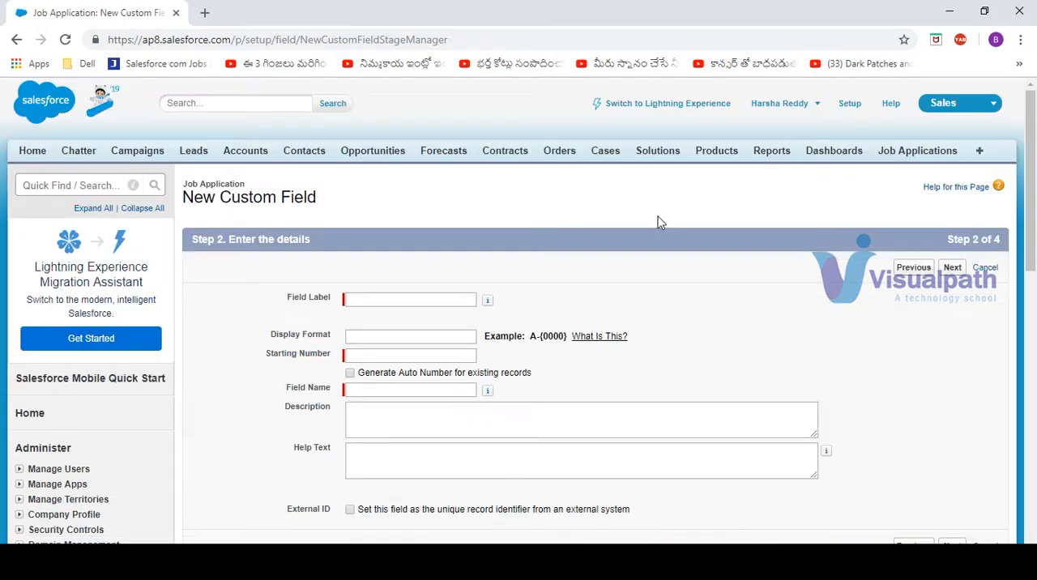
Enter JA Number as the label of the new auto-number field
click(379, 301)
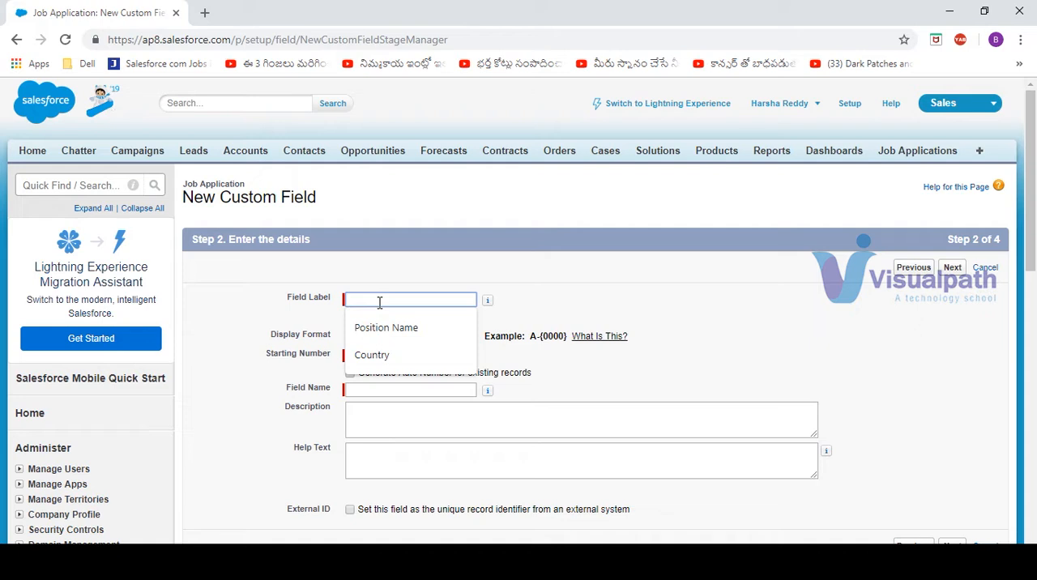
text(JA N)
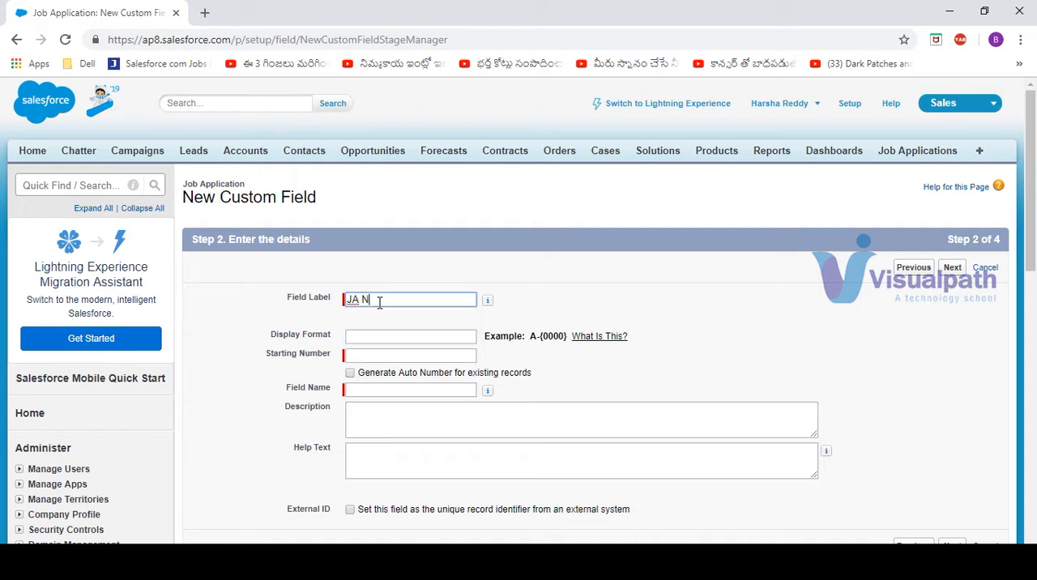
text(umber)
key(Tab)
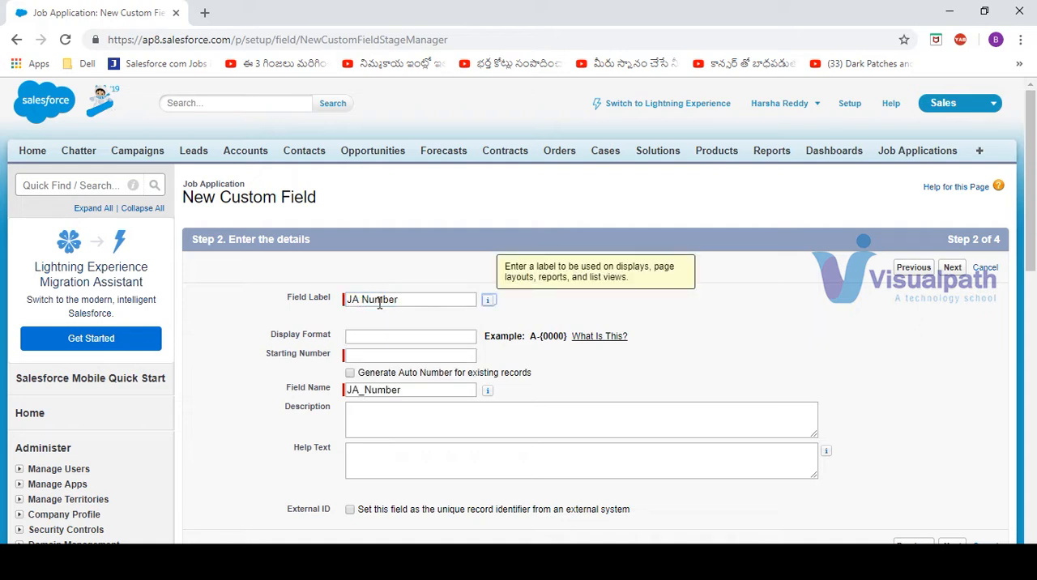
Set the display format of the JA Number field to JA-{0000}
click(396, 339)
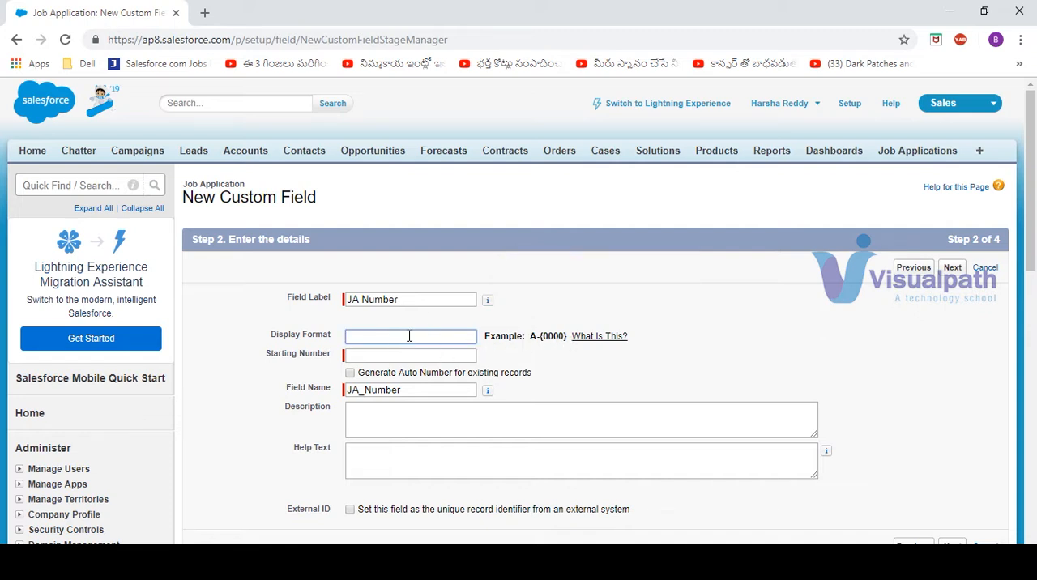
text(JA-{})
key(Left)
text(0000)
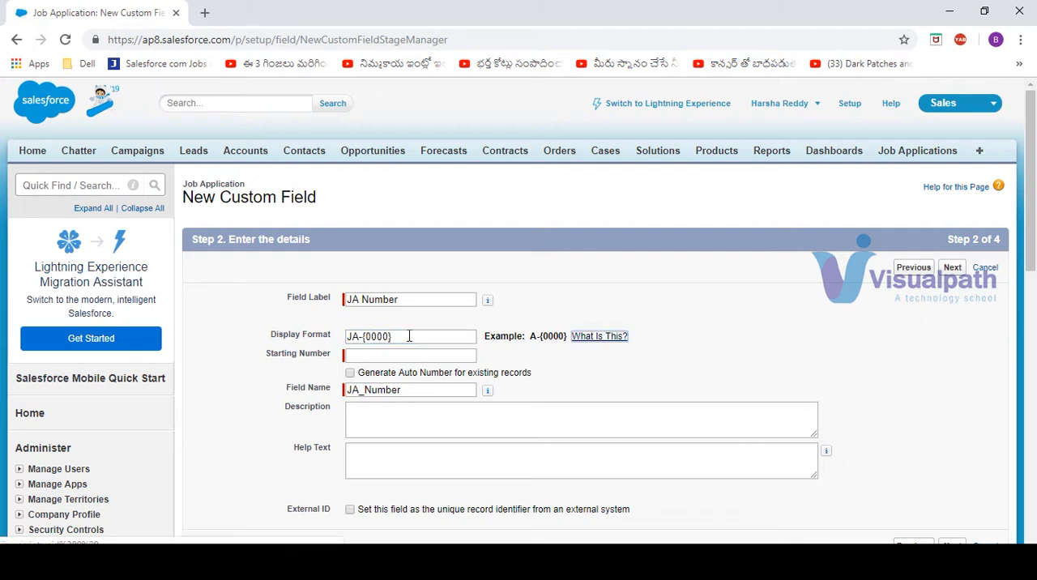
Set the starting number to 0100 and open the Job Applications page in a separate browser tab
key(Tab)
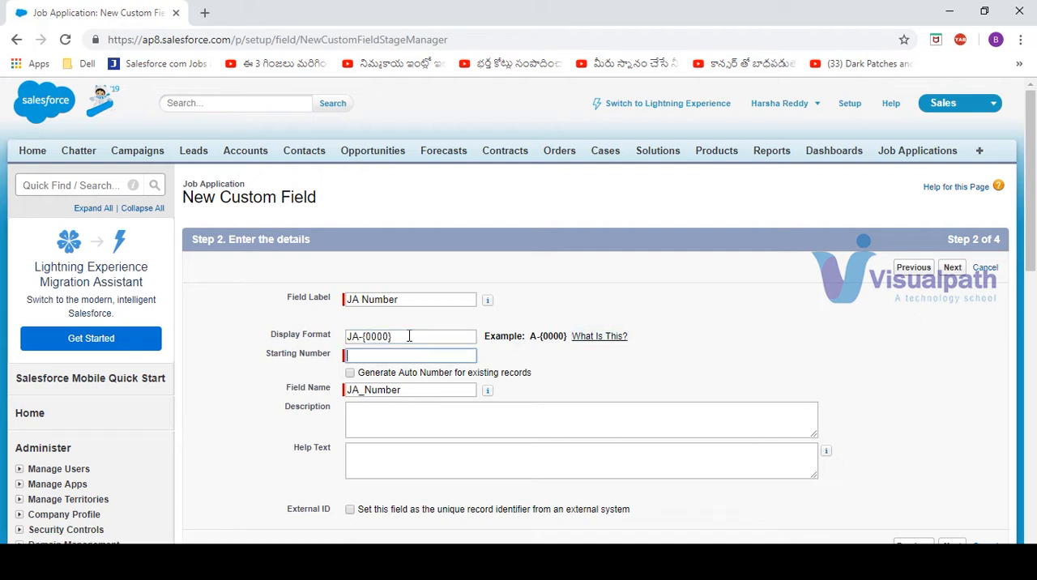
text(0100)
middle_click(916, 151)
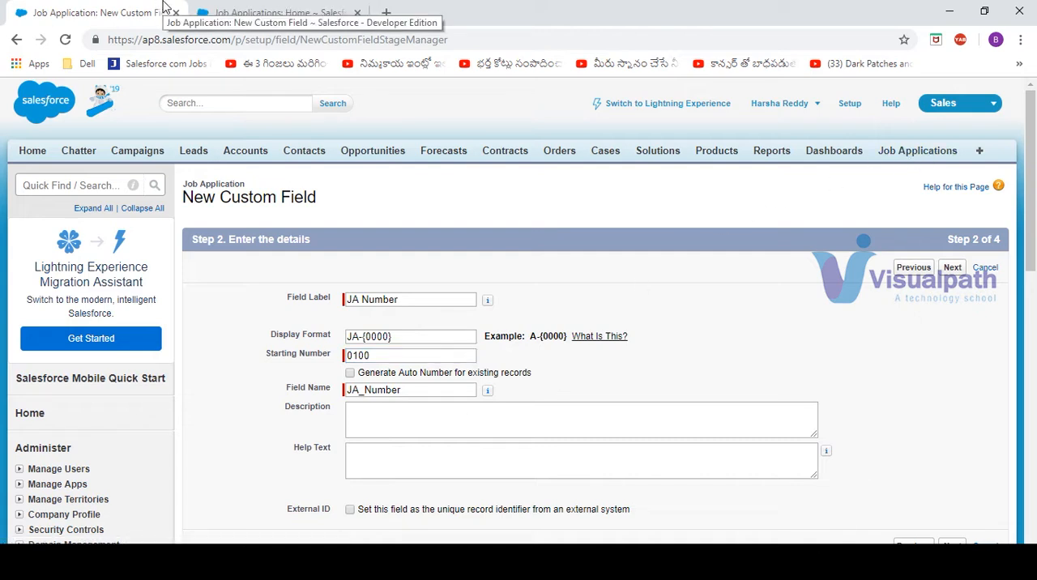
Create and save a Job Application record named JA 1
click(259, 16)
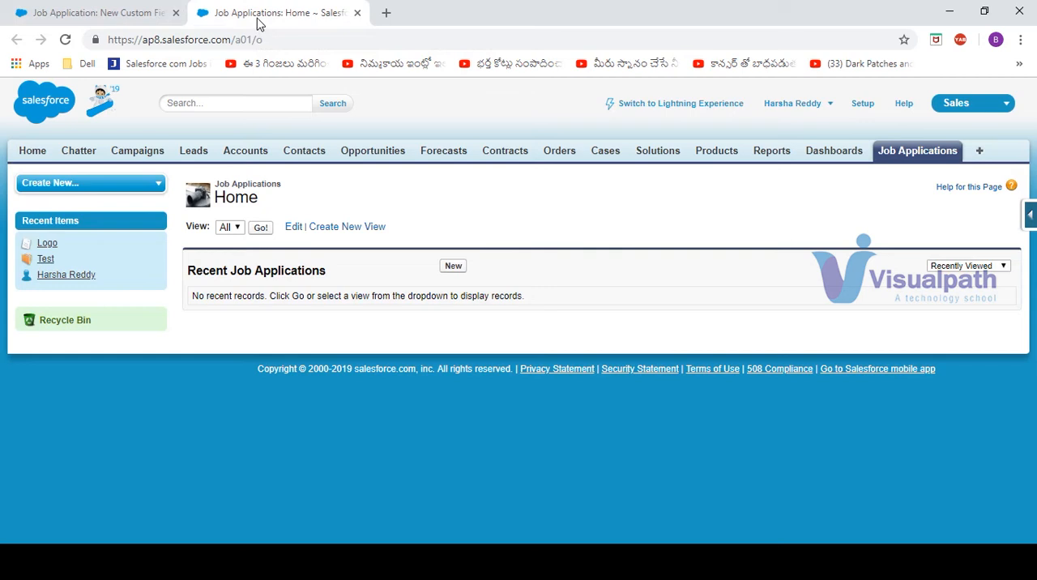
click(455, 268)
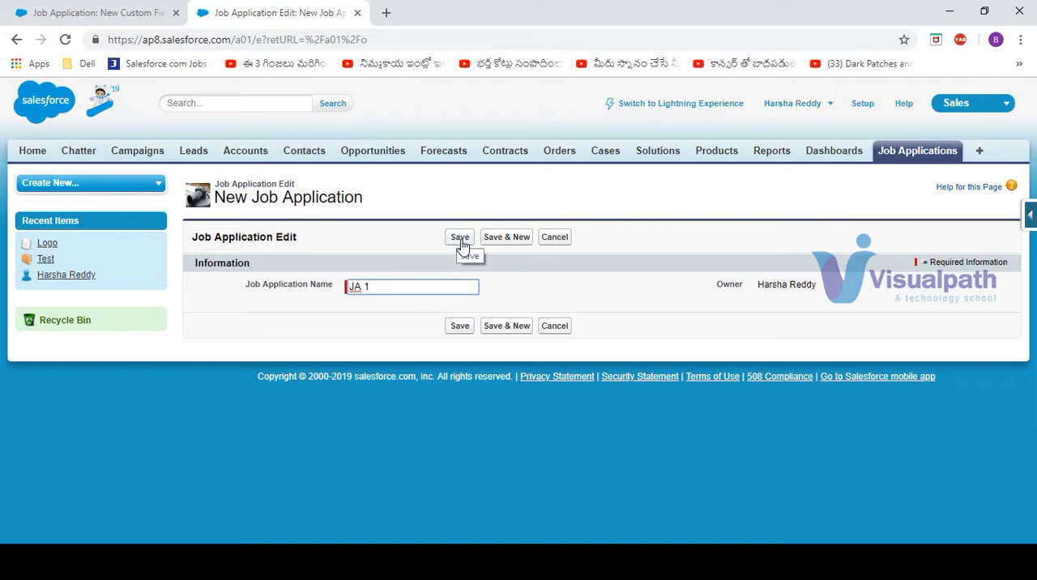
click(463, 243)
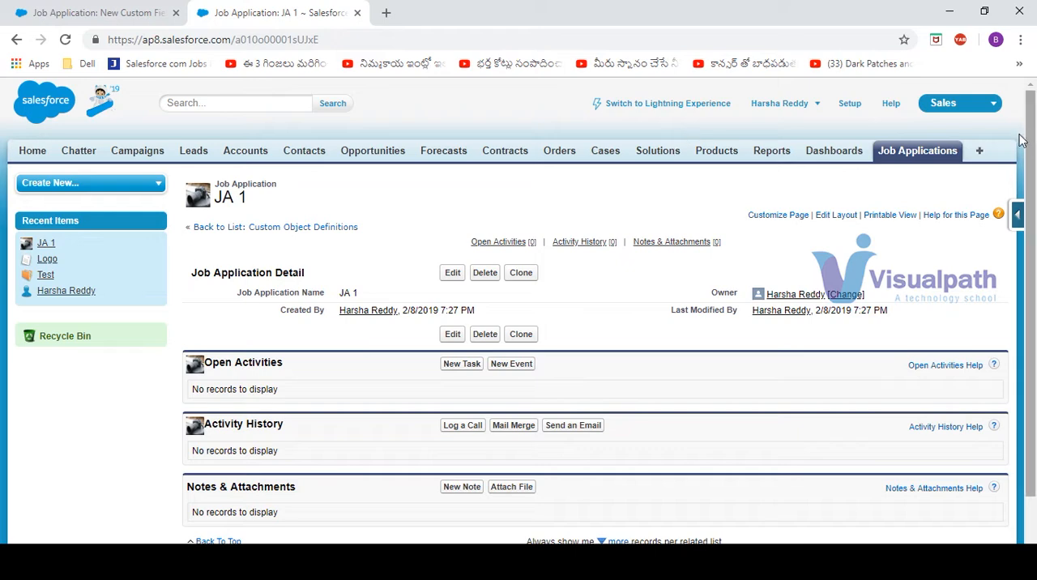
Create Job Application records named JA 2, JA 3 and JA 4, and return to the Job Applications home page
click(920, 153)
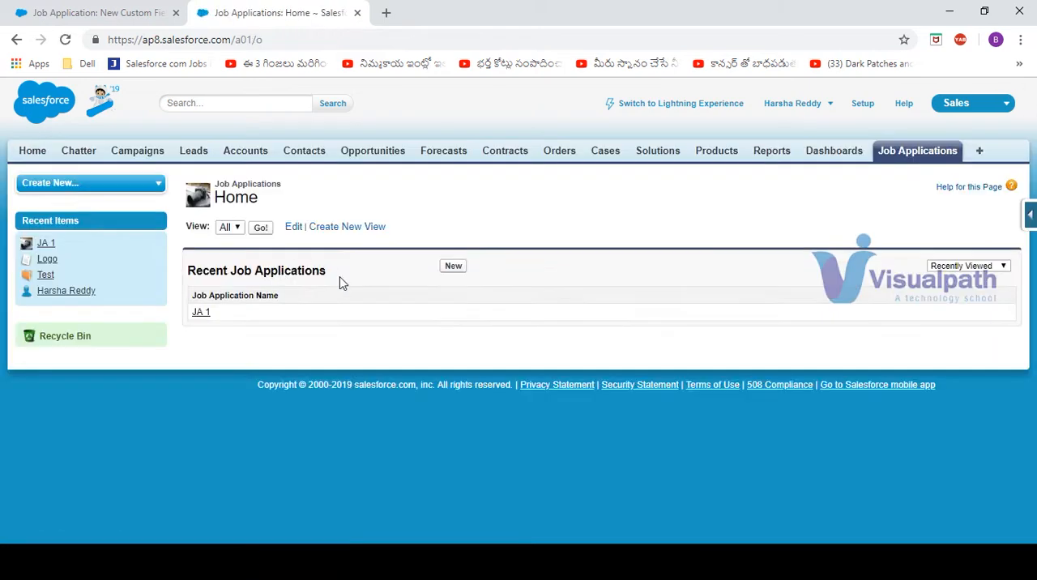
click(454, 267)
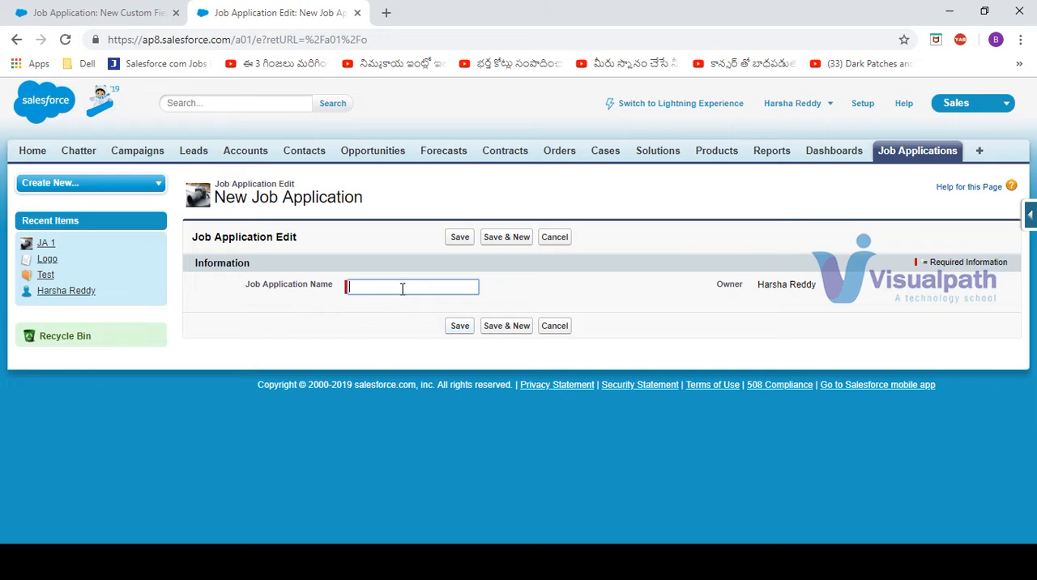
text(JA 2)
click(507, 237)
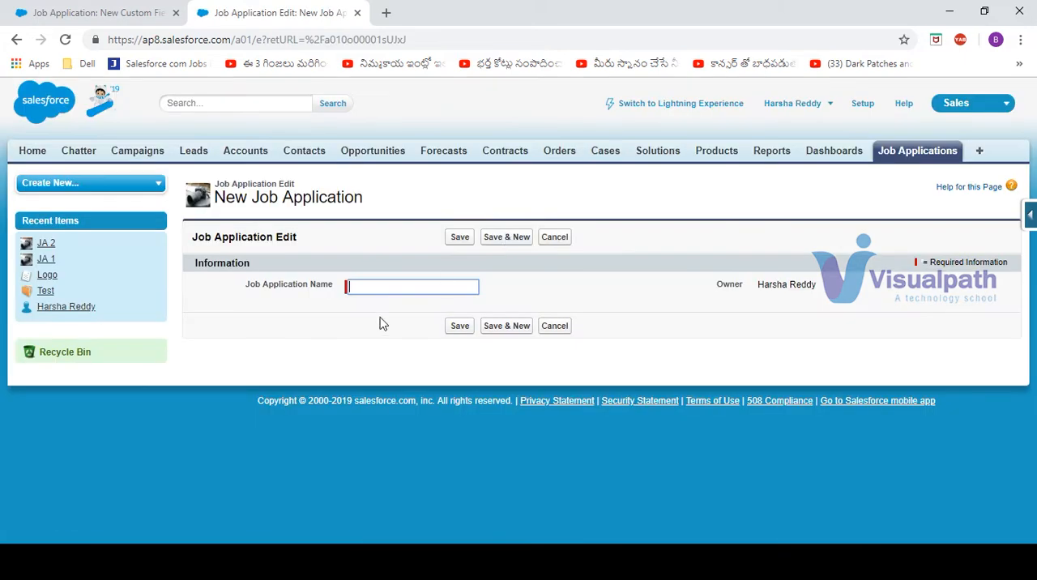
text(JA 3)
click(502, 239)
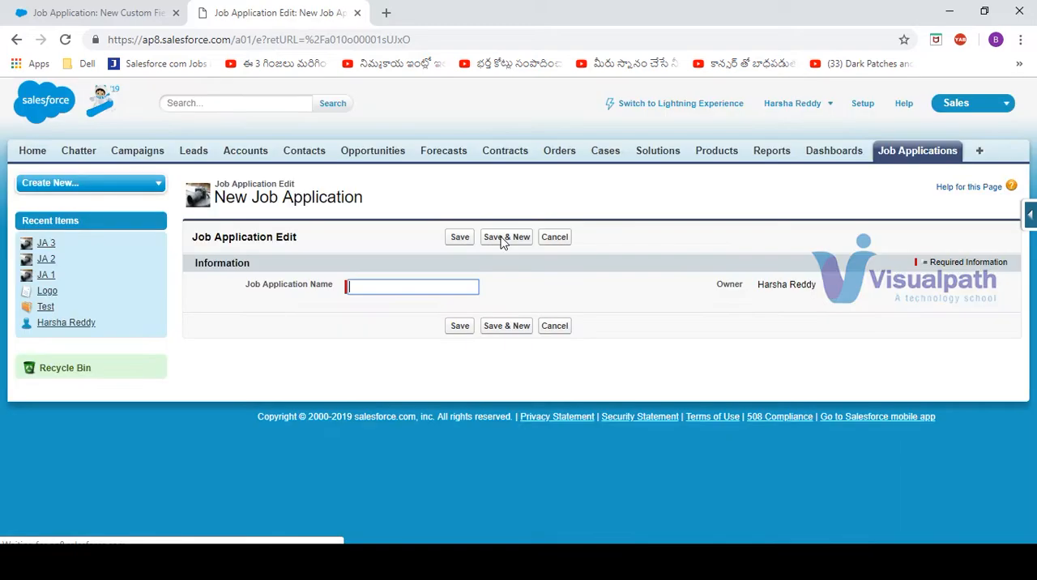
text(JA 4)
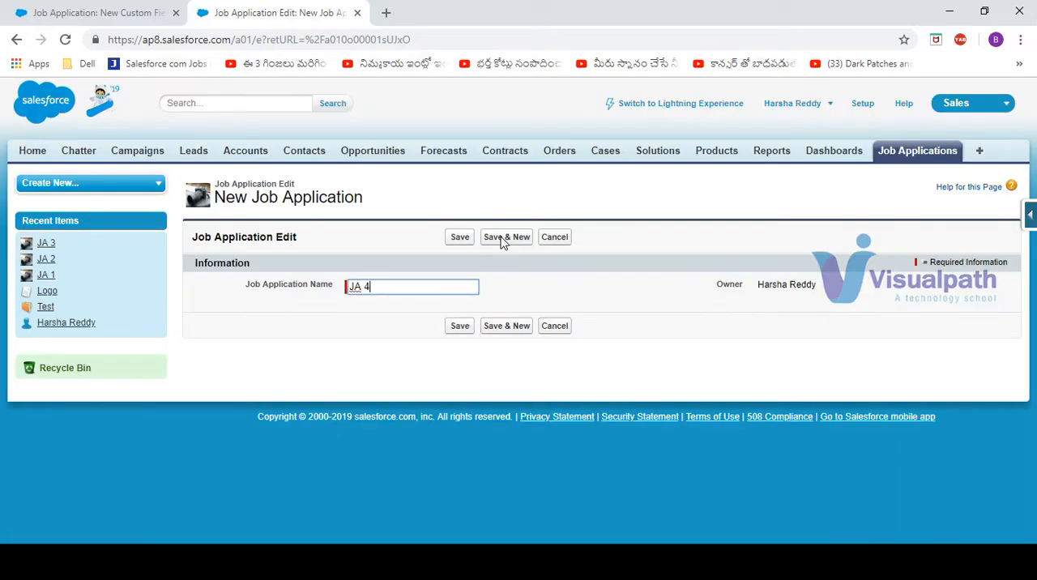
click(458, 237)
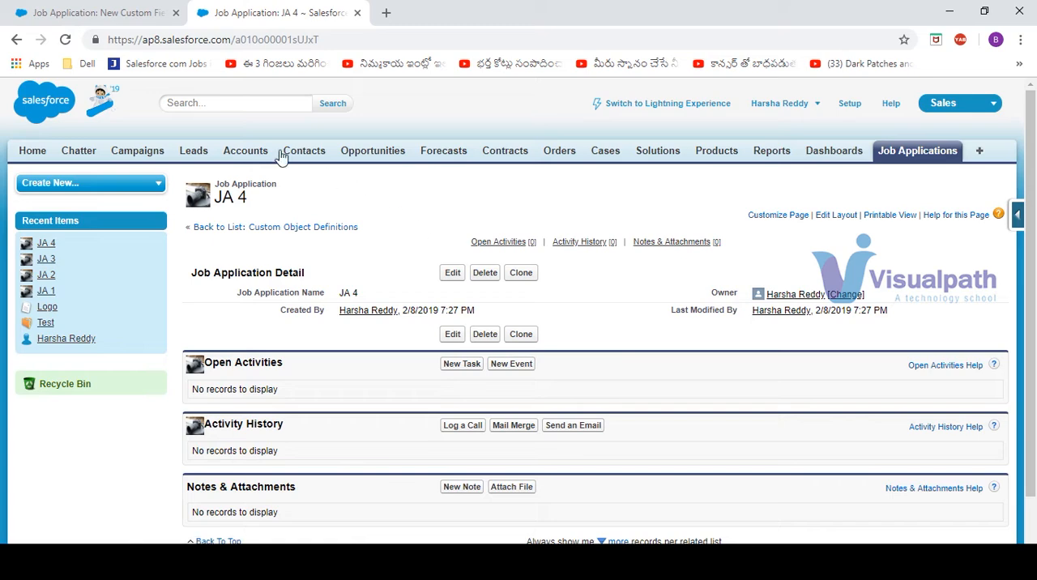
click(919, 158)
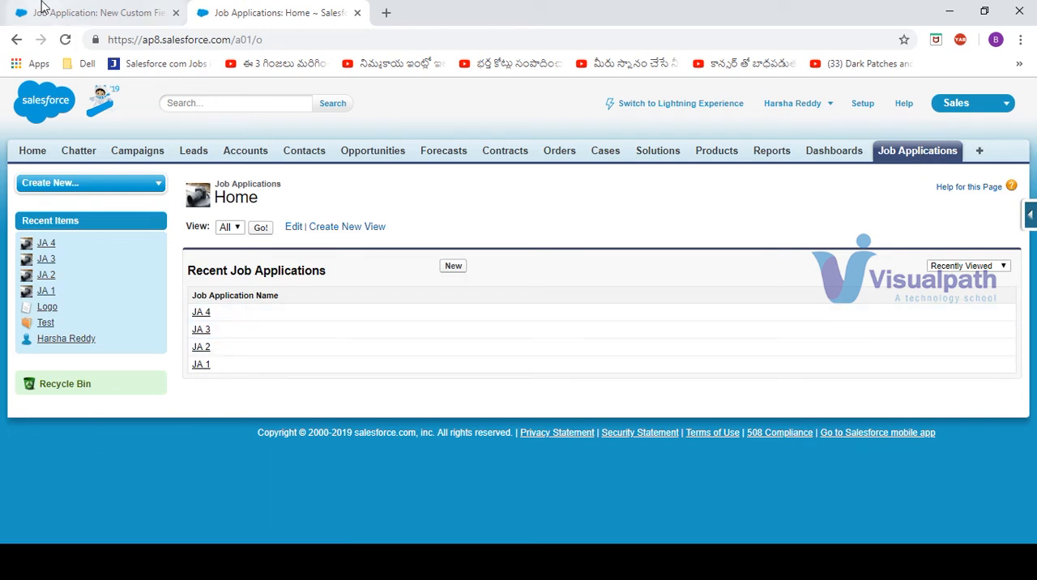
Enable Generate Auto Number for existing records on the JA Number field and compare with the existing Job Application records
click(73, 12)
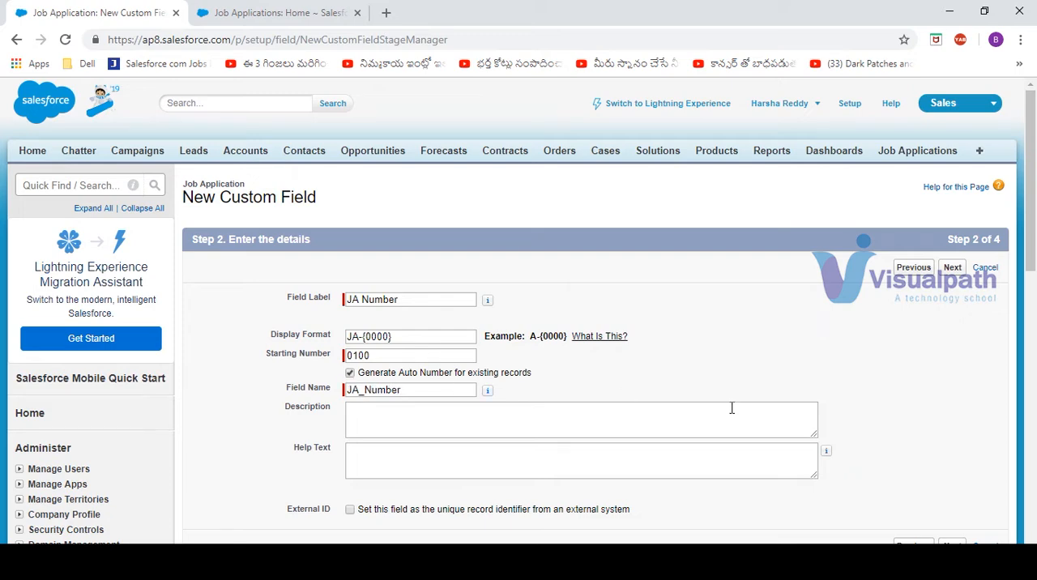
scroll(1031, 188, down, 3)
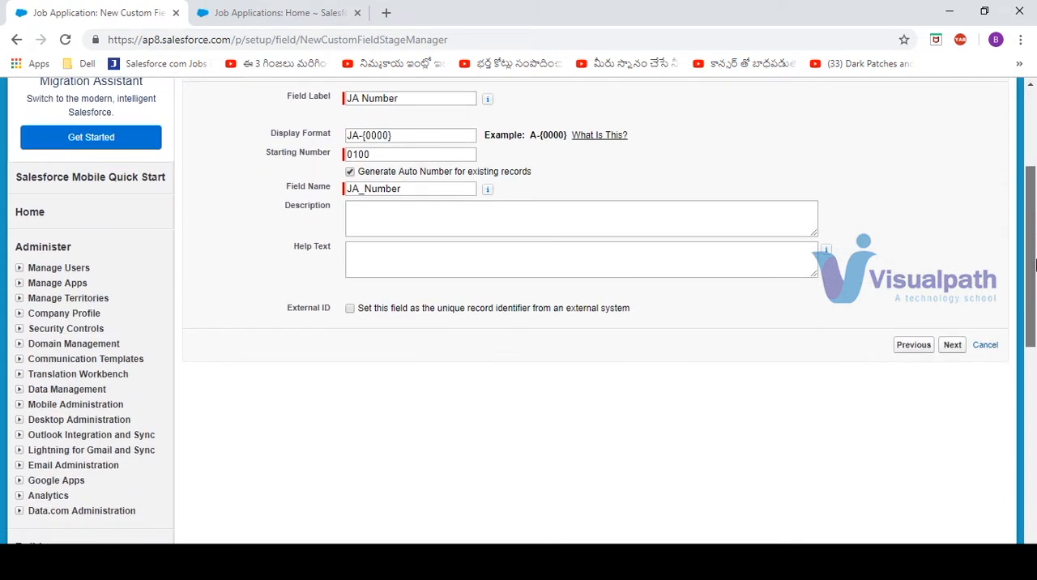
click(235, 8)
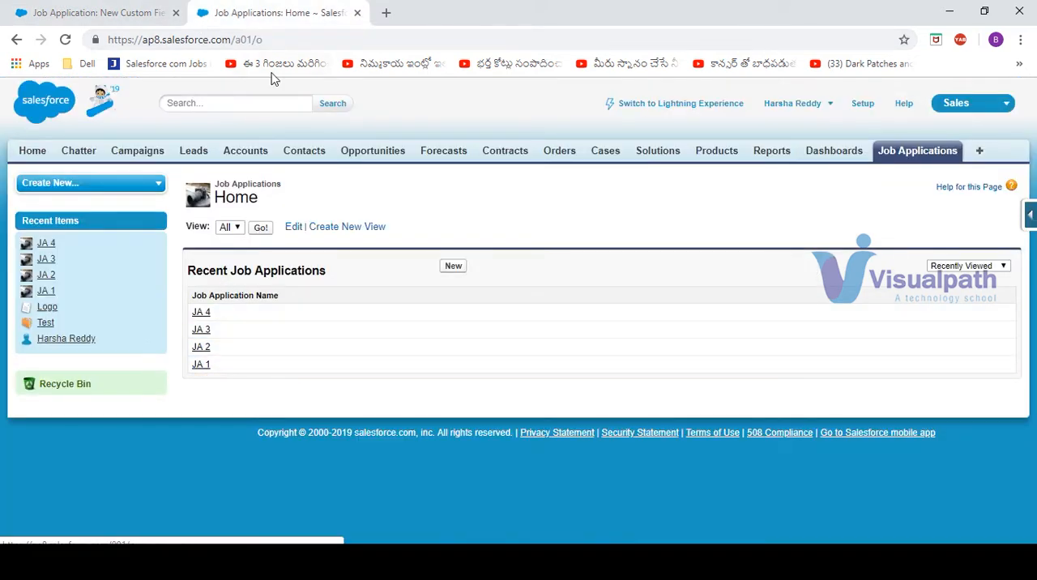
click(89, 15)
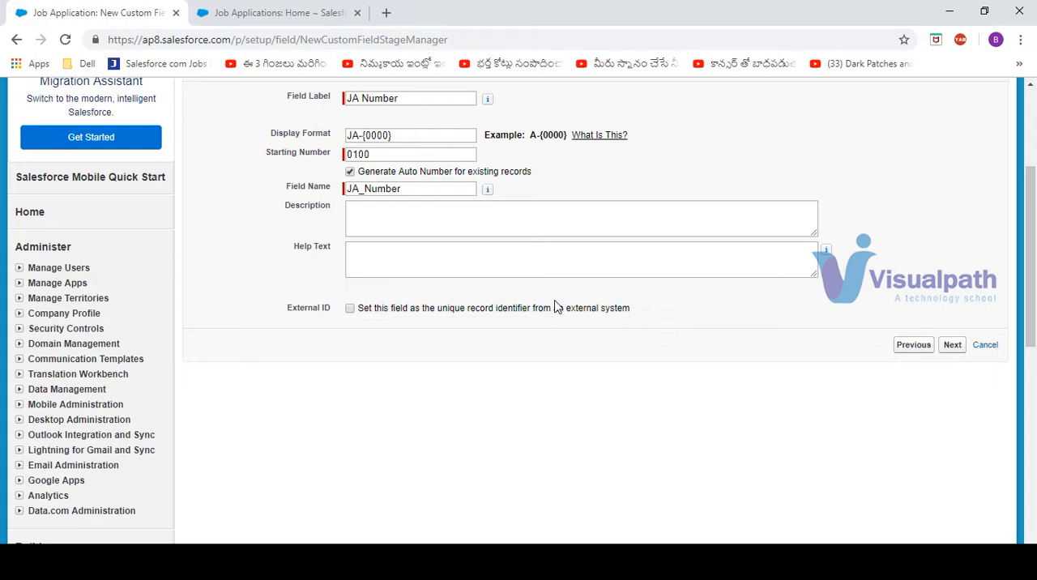
Switch to the Salesforce Training notes in Notepad and add an underlined "External ID:" heading below Custom Fields
key(alt+Tab)
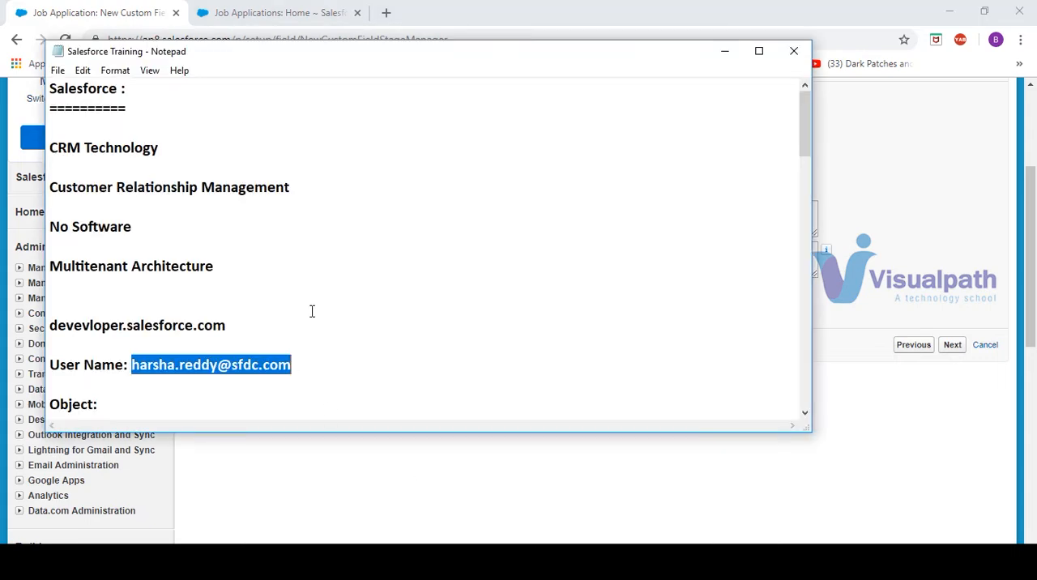
drag(805, 139, 794, 365)
click(71, 274)
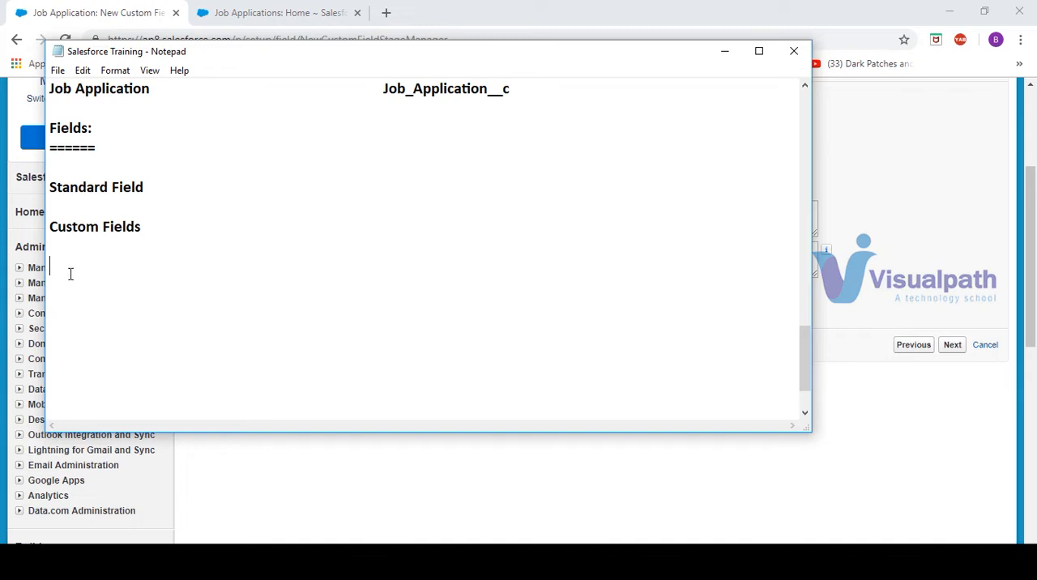
text(External ID:)
key(Return)
text(==========)
key(Return)
key(Return)
Write the note "7 EID's per organization" under the External ID heading
text(7)
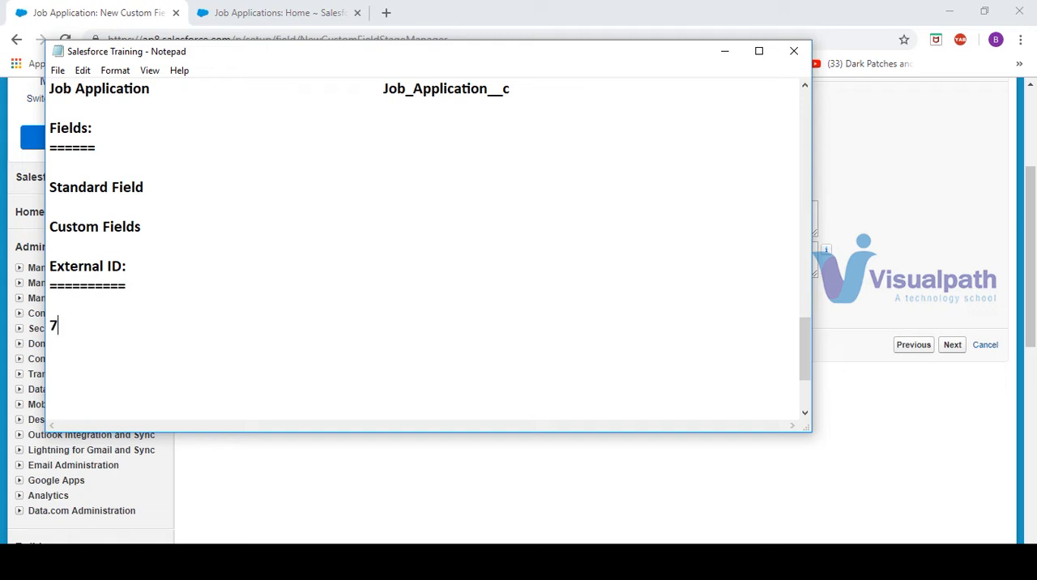
text( EID's per o)
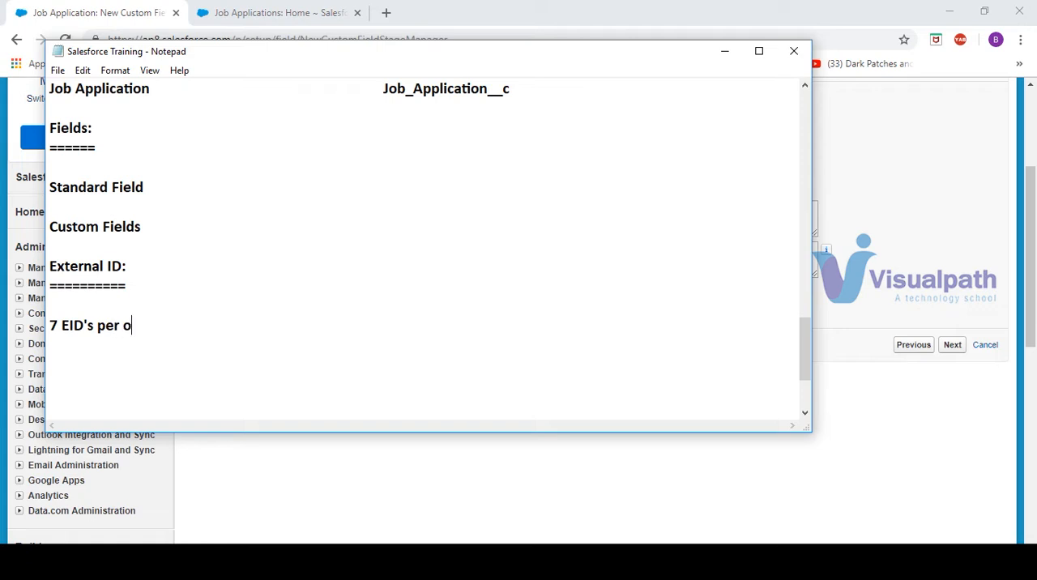
text(rganization)
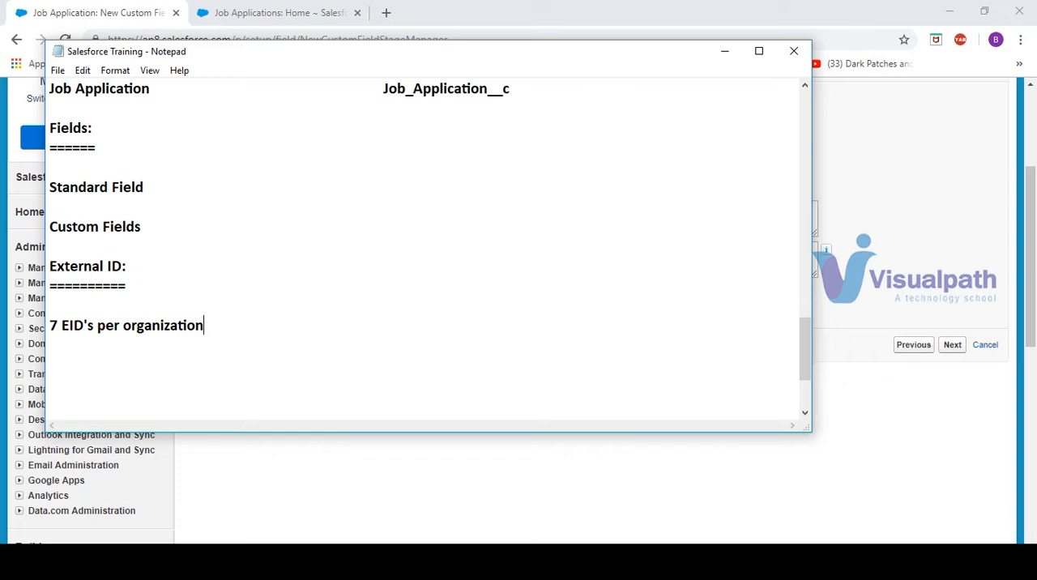
Add the line "5 EID's per Object" to the External ID notes and return to the Salesforce field setup
key(Return)
text(5 EID's per Obj)
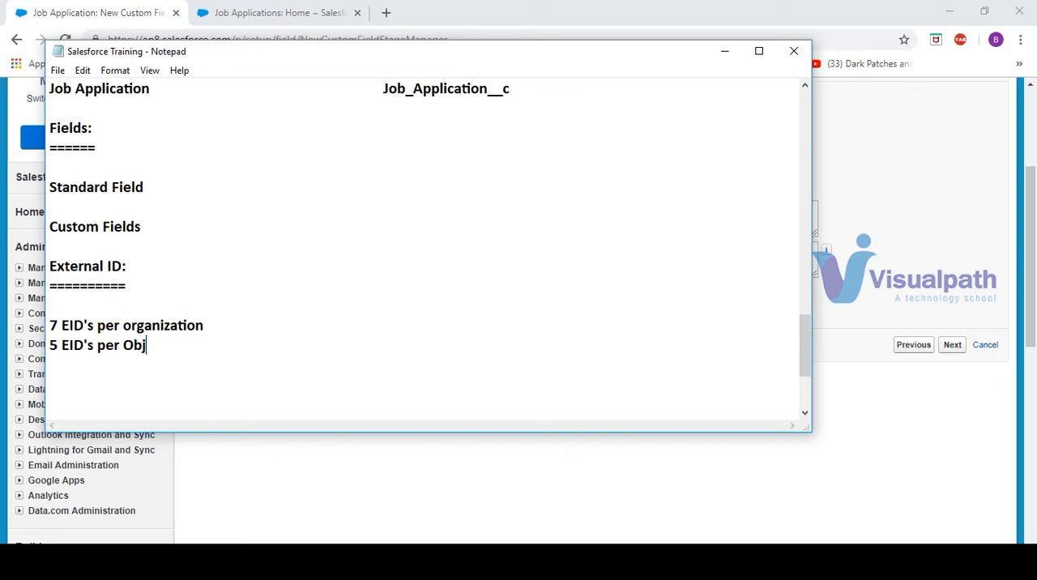
text(ect)
click(725, 50)
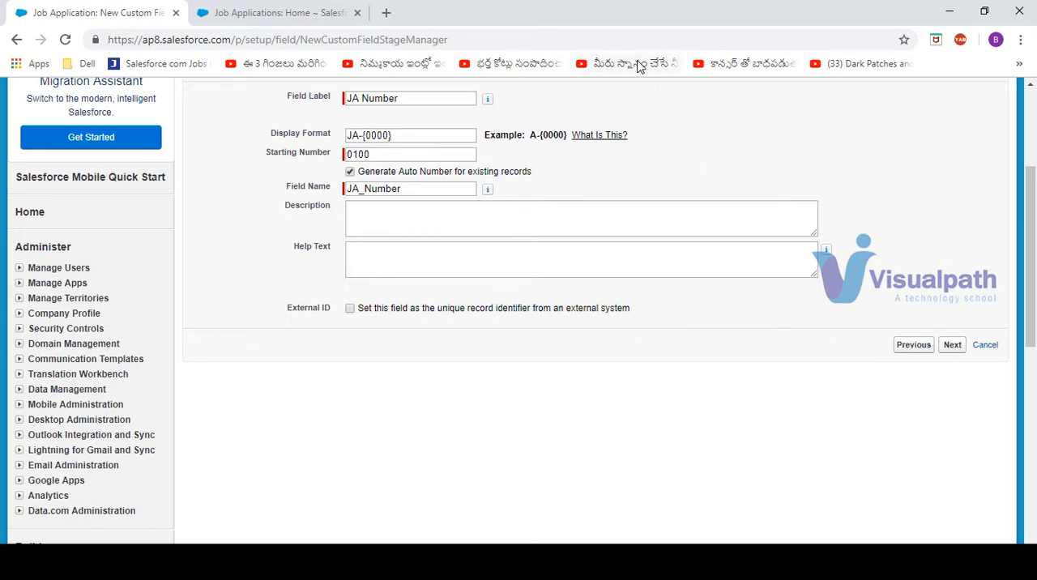
Make the JA Number field visible to all profiles, keep it on the Job Application Layout, and save it with auto-number generation
click(956, 355)
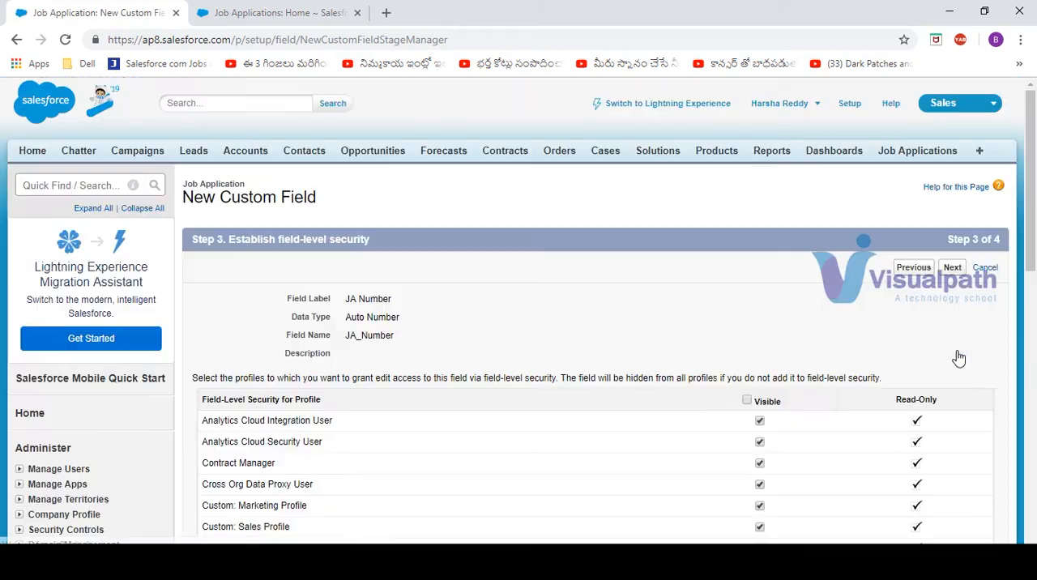
click(747, 401)
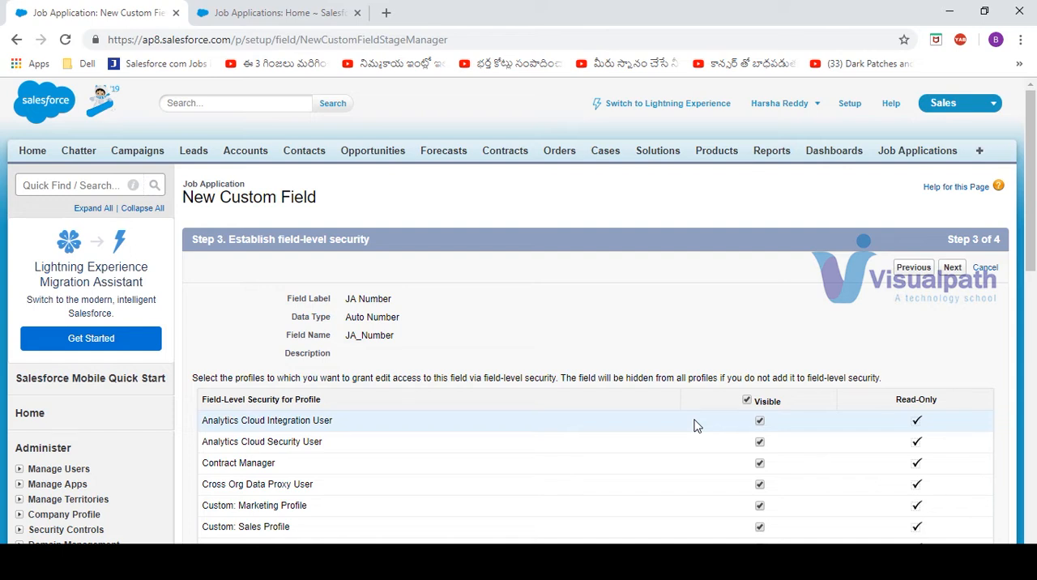
click(951, 268)
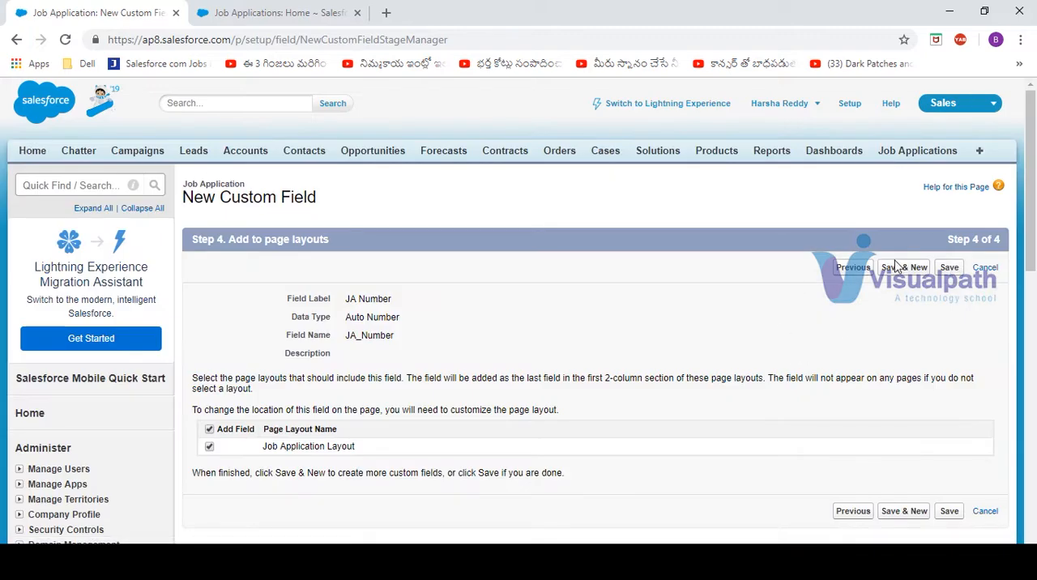
click(949, 267)
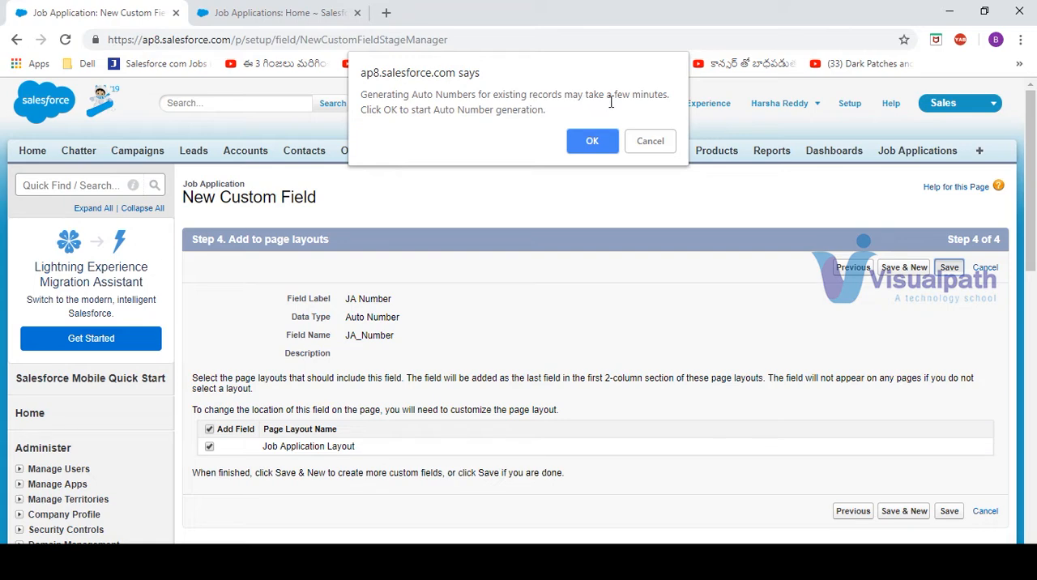
click(592, 142)
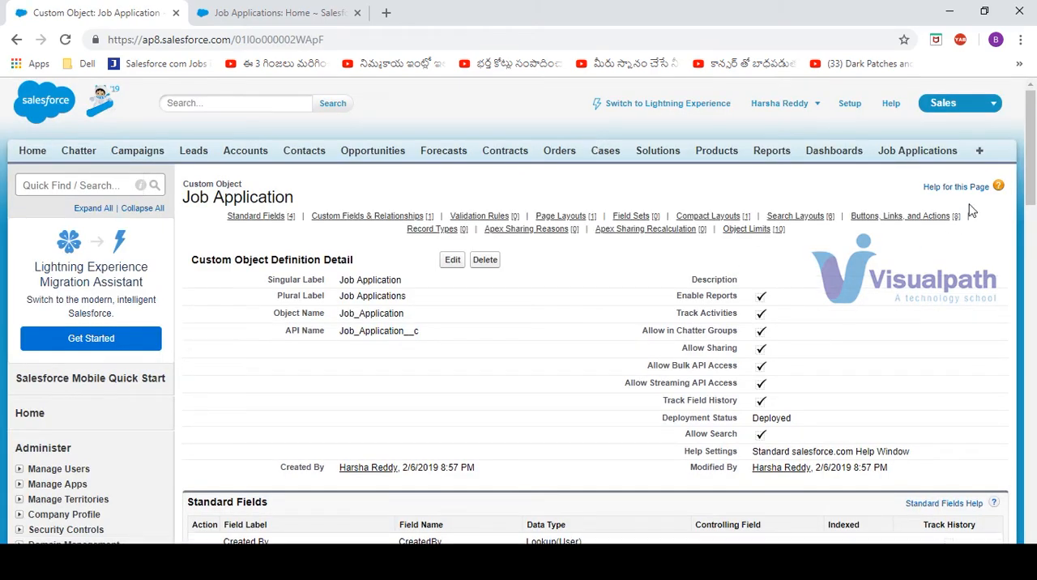
Check the Job Application object's custom fields and display the All list view of Job Applications
scroll(1032, 146, down, 2)
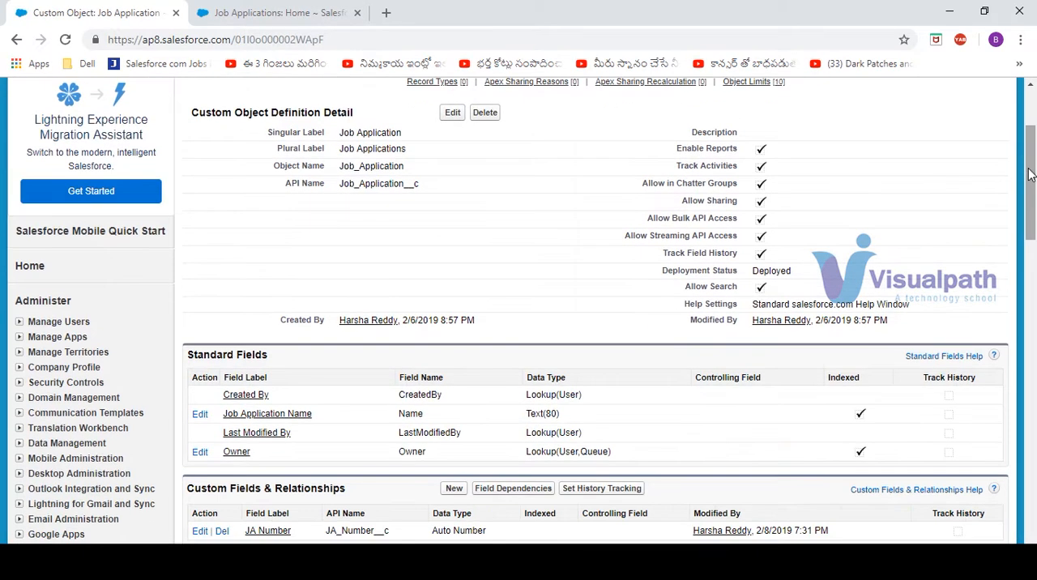
click(250, 16)
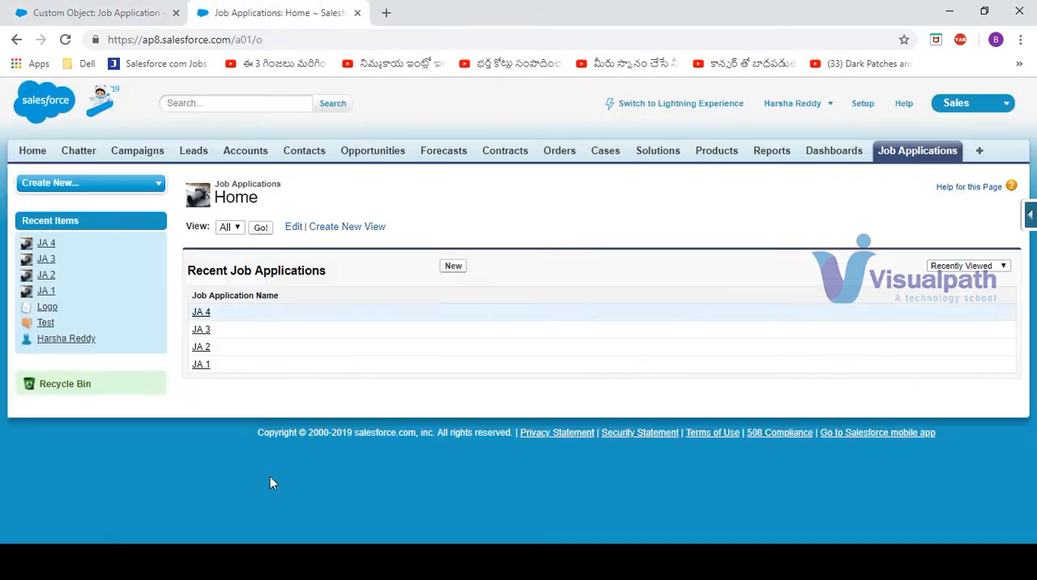
click(235, 228)
click(239, 240)
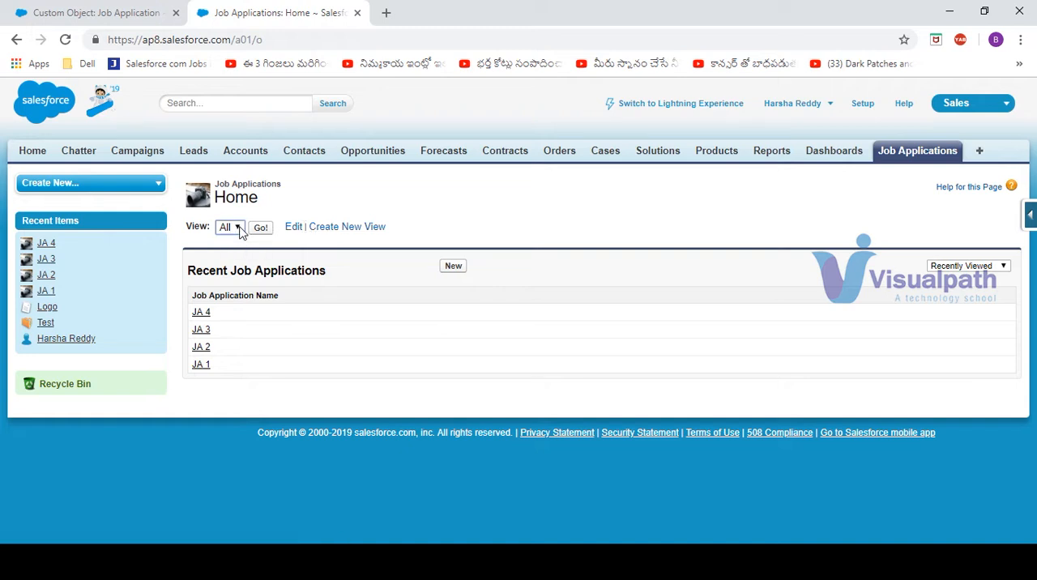
click(261, 230)
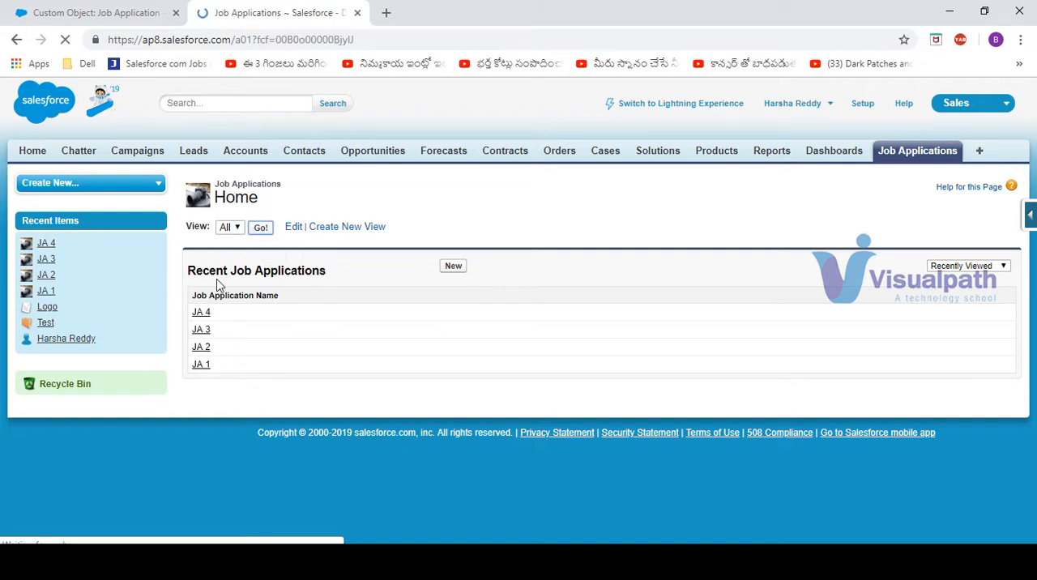
click(16, 39)
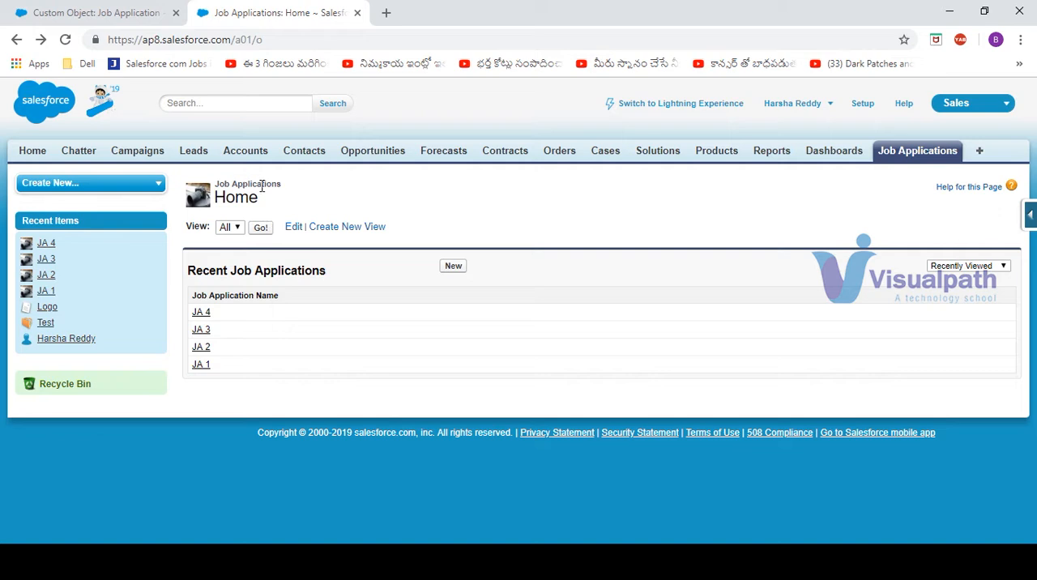
click(261, 228)
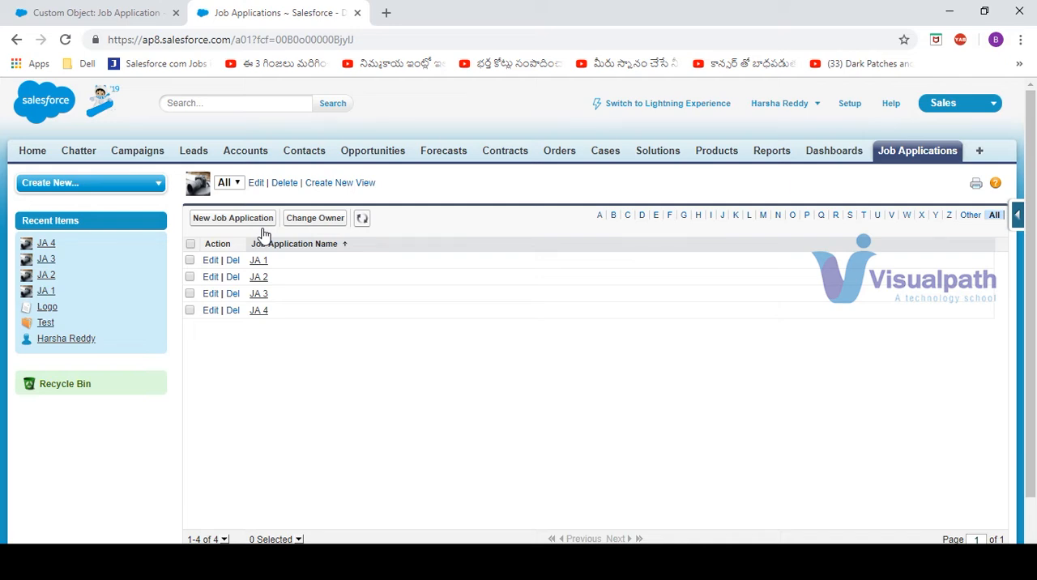
Start a new Job Applications list view and name it with the account owner's first name followed by View
click(330, 183)
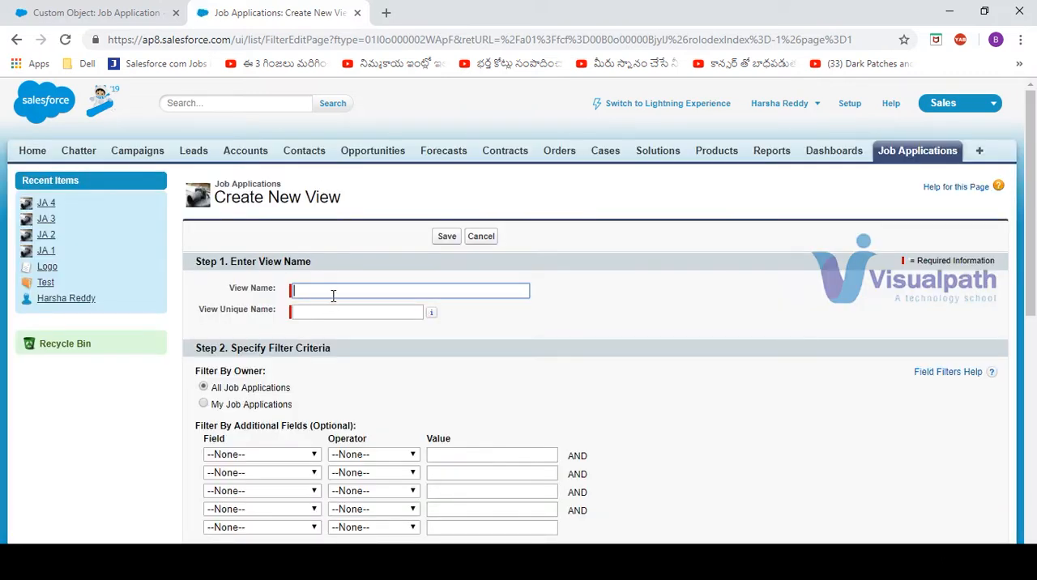
text(Harsha View)
key(Tab)
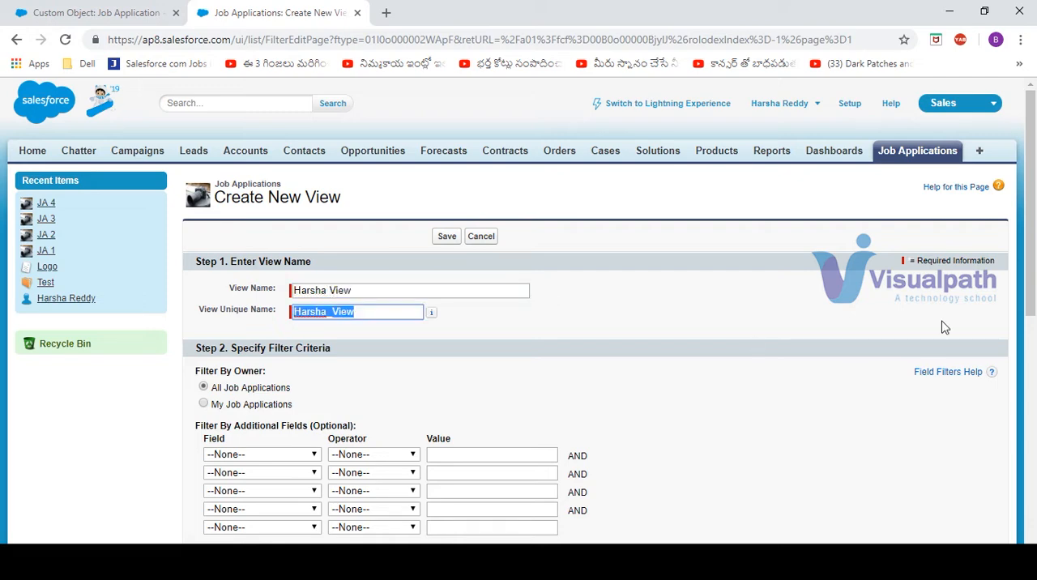
scroll(1032, 180, down, 3)
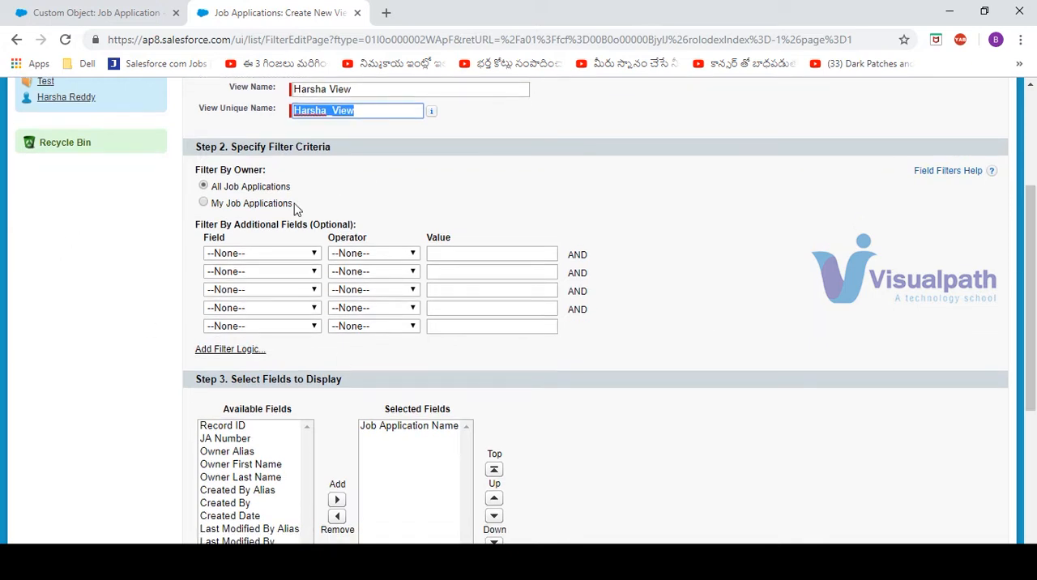
Add JA Number, Owner First Name and Owner Last Name to the list view's displayed fields and save the view as visible only to me
scroll(1034, 230, down, 2)
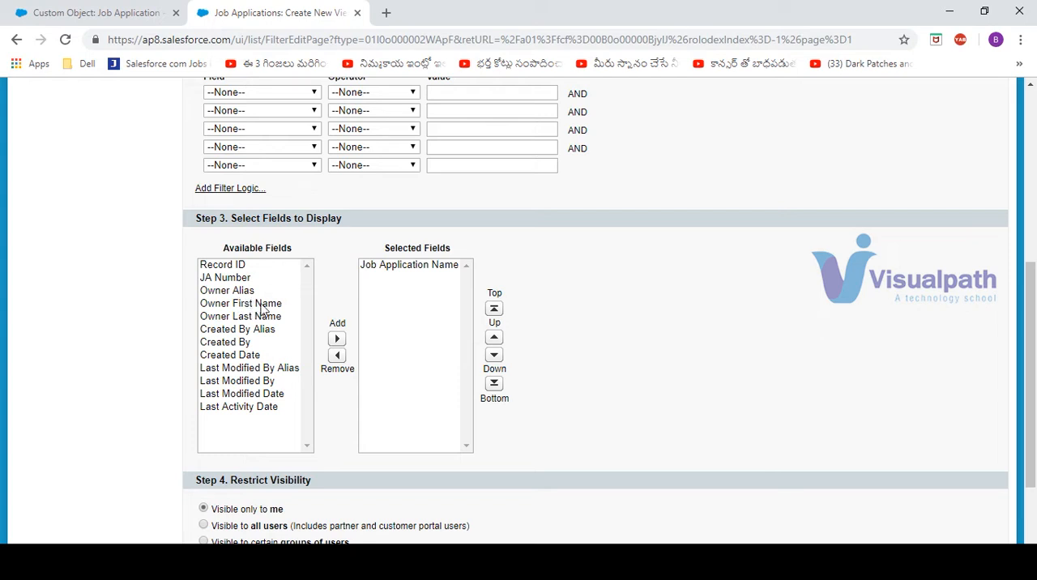
click(262, 305)
ctrl+click(266, 319)
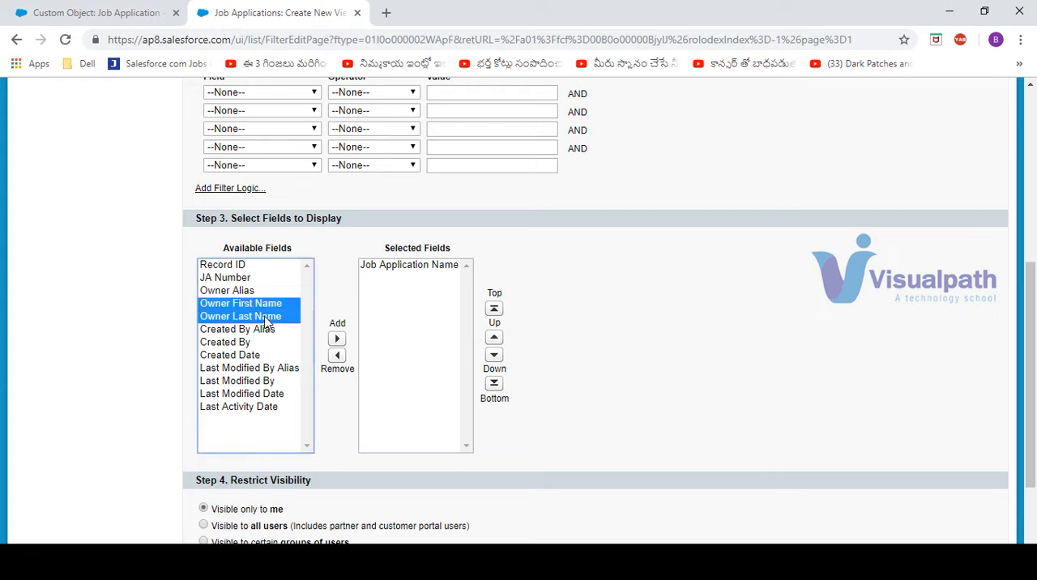
ctrl+click(236, 280)
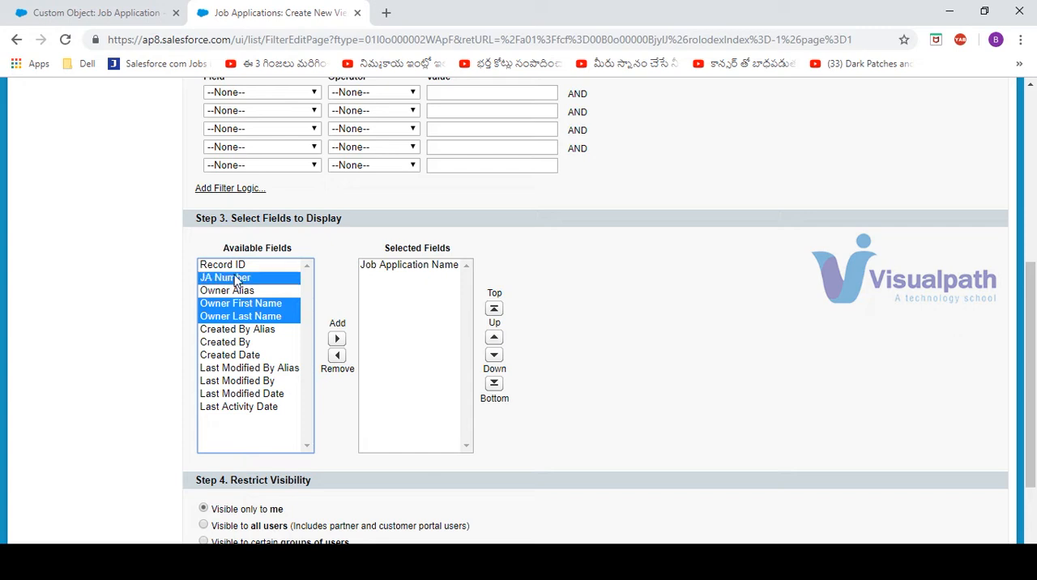
click(337, 339)
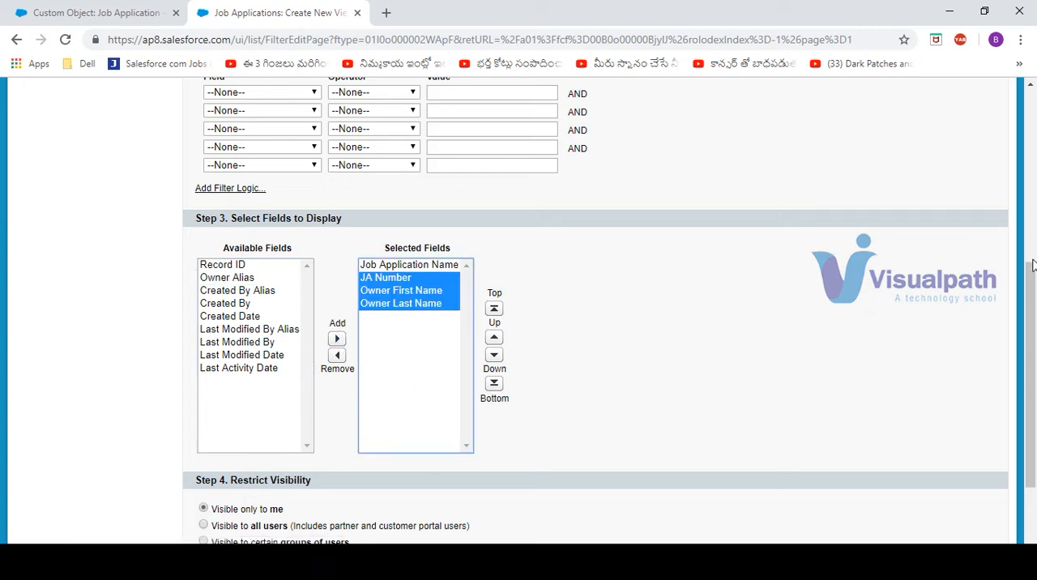
drag(1033, 266, 1032, 318)
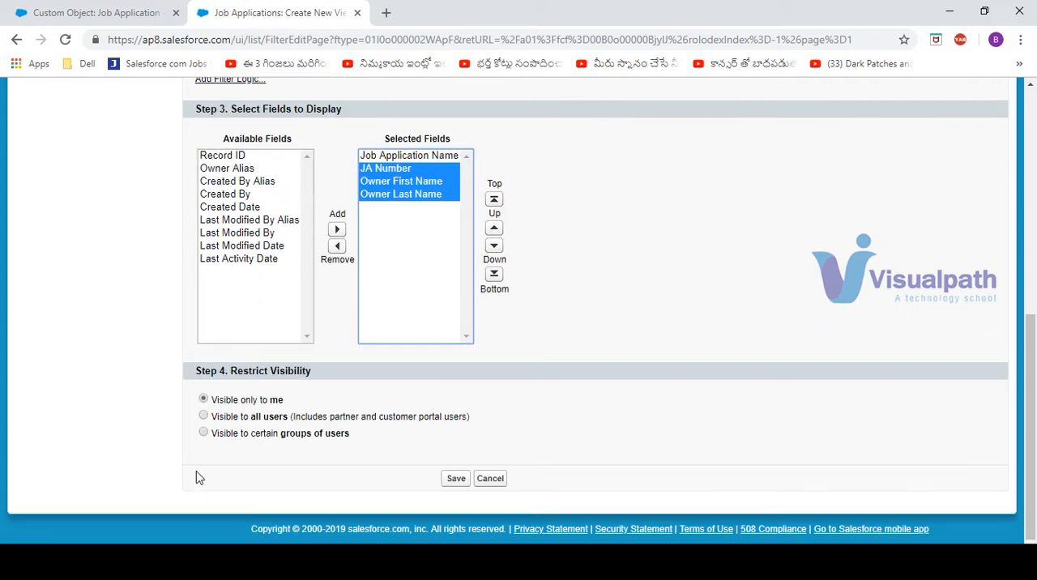
click(455, 482)
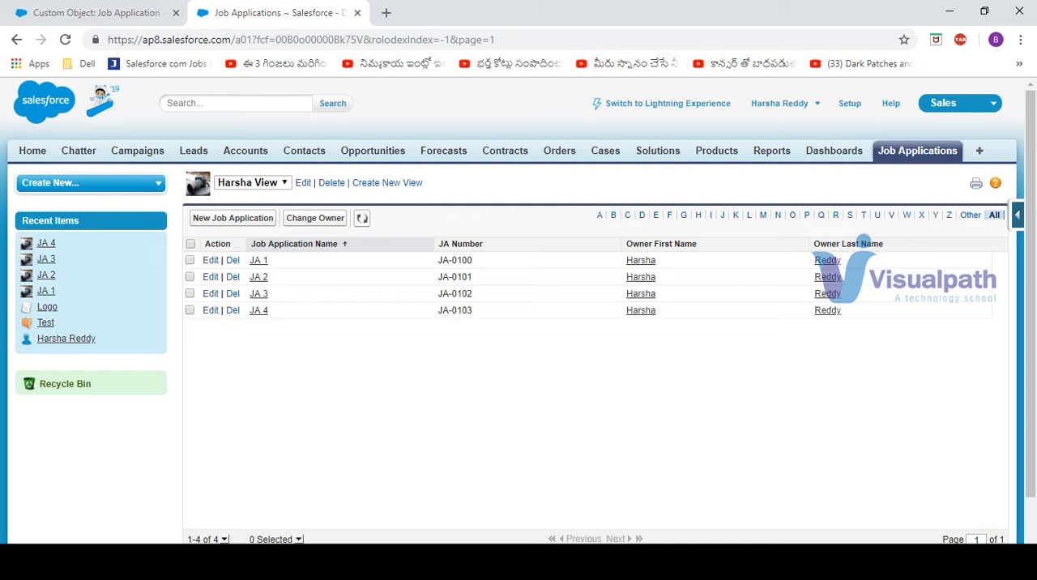
Return to the Job Application object definition and start a new custom field of the Checkbox data type
click(604, 496)
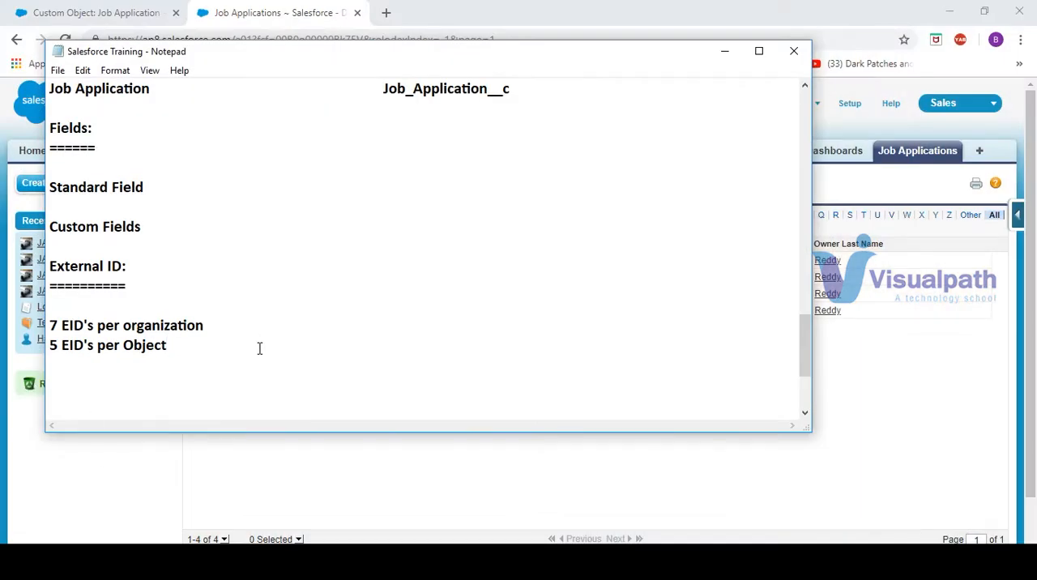
click(794, 51)
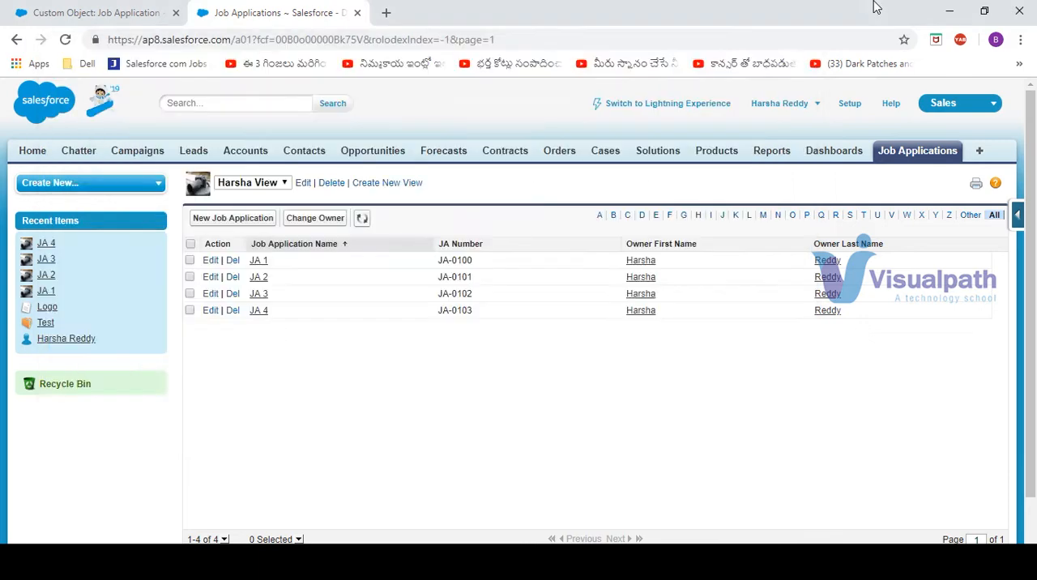
click(85, 13)
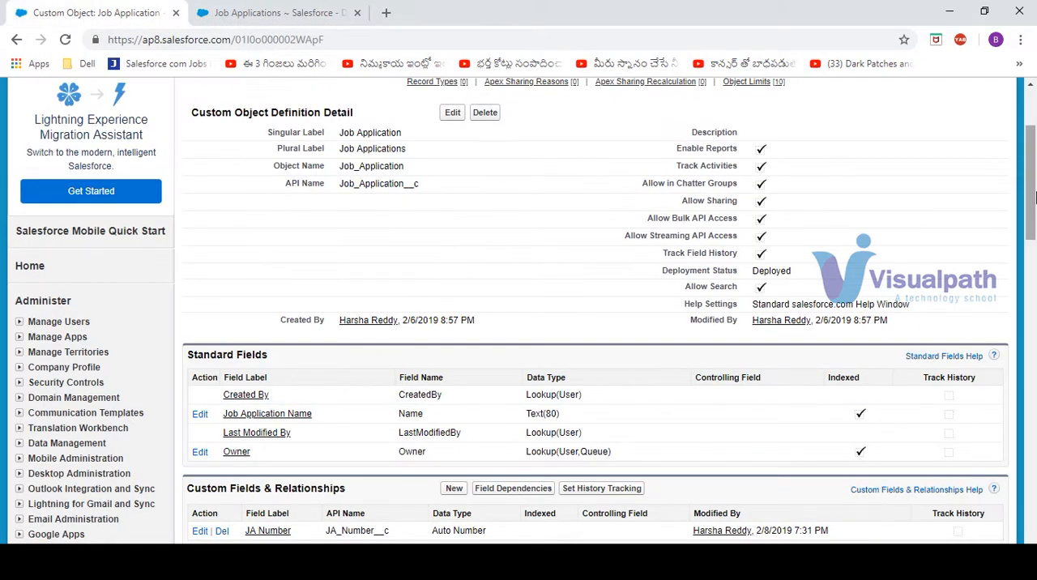
drag(1034, 194, 1035, 247)
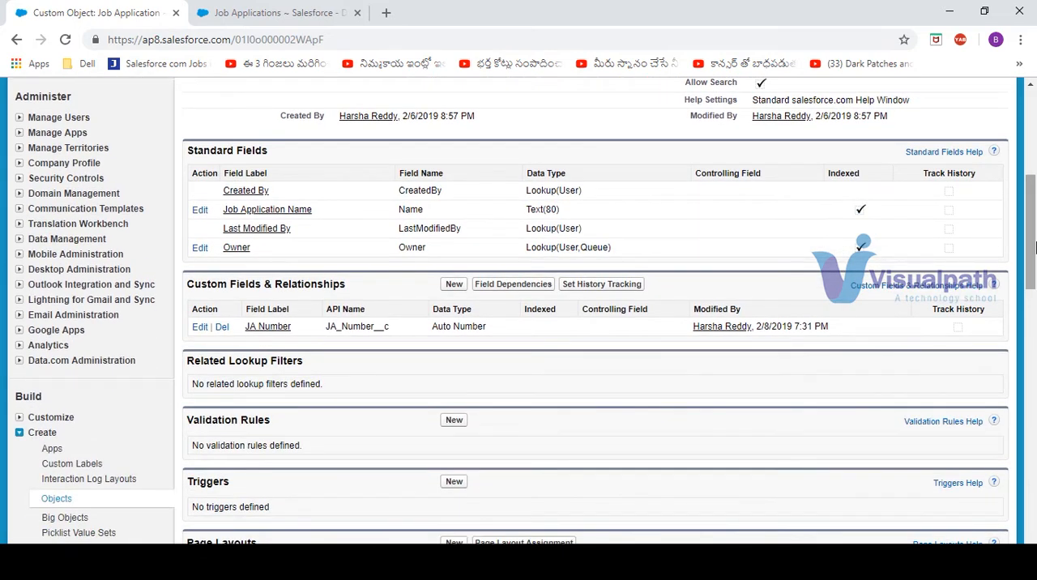
click(451, 287)
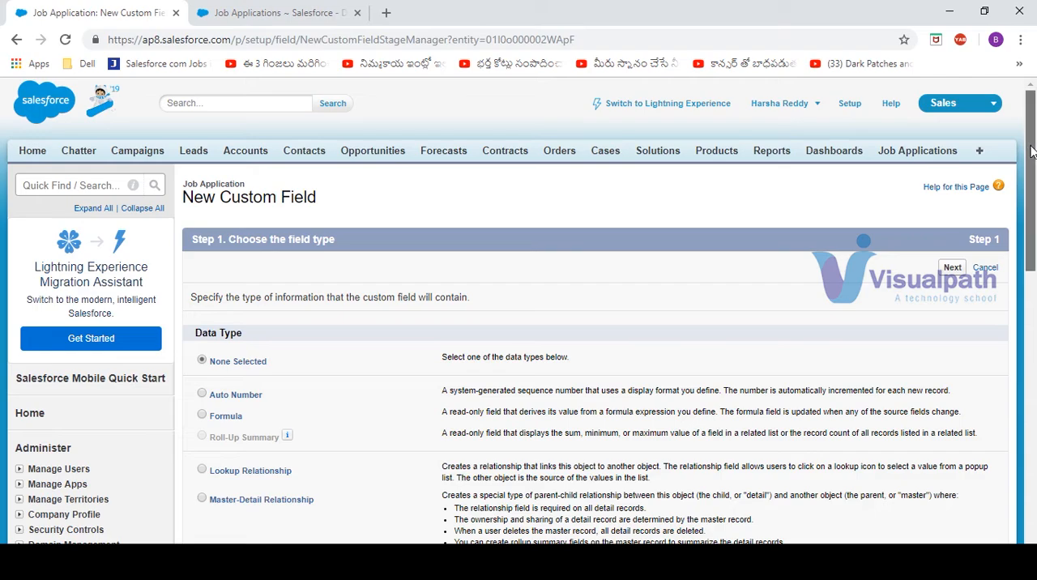
drag(1033, 152, 1033, 297)
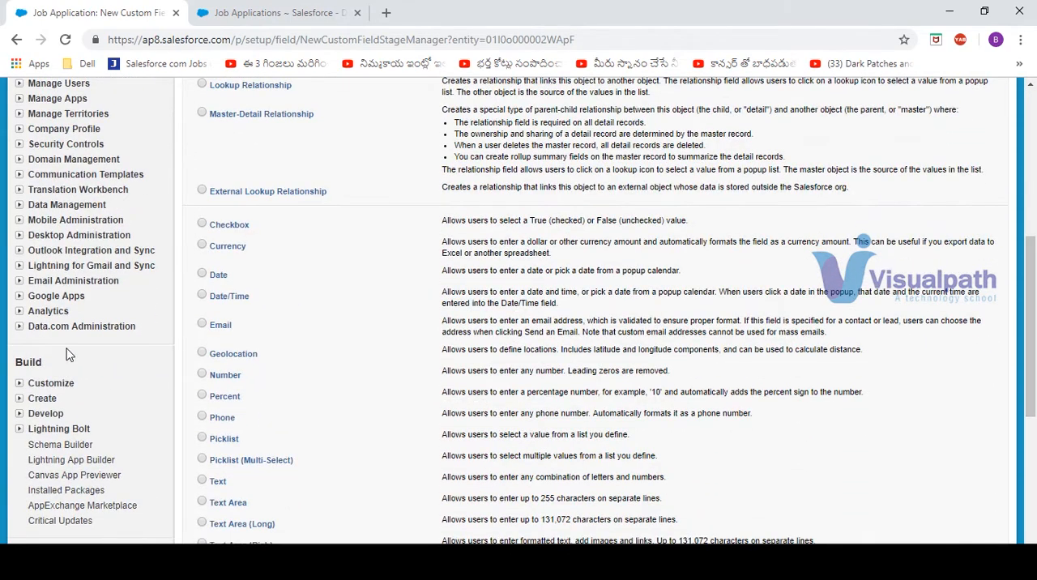
click(203, 223)
drag(1031, 267, 1030, 178)
click(952, 109)
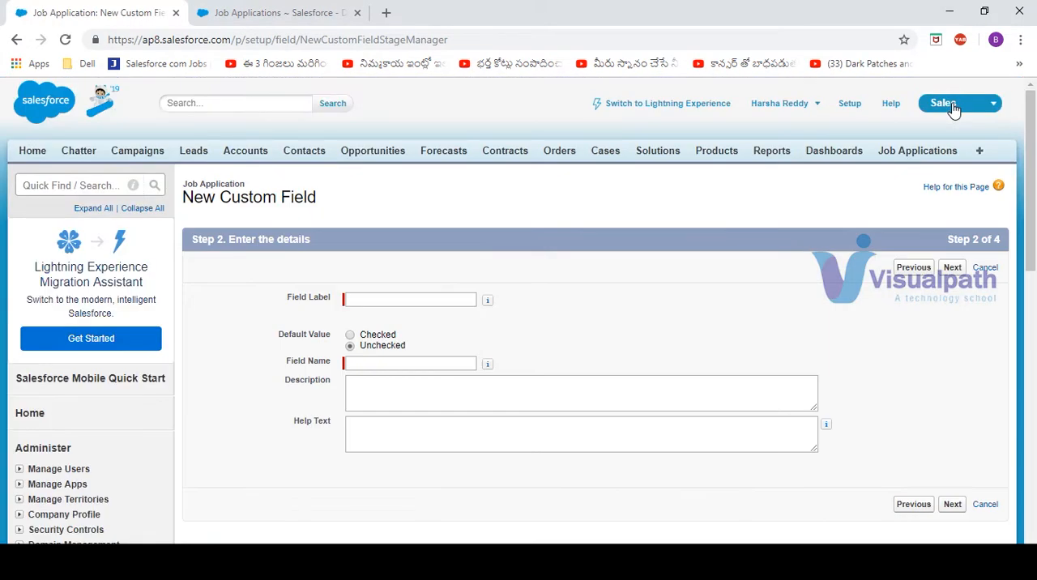
Label the checkbox field "Eligible for the Position" and let its field name fill in from the label
click(414, 294)
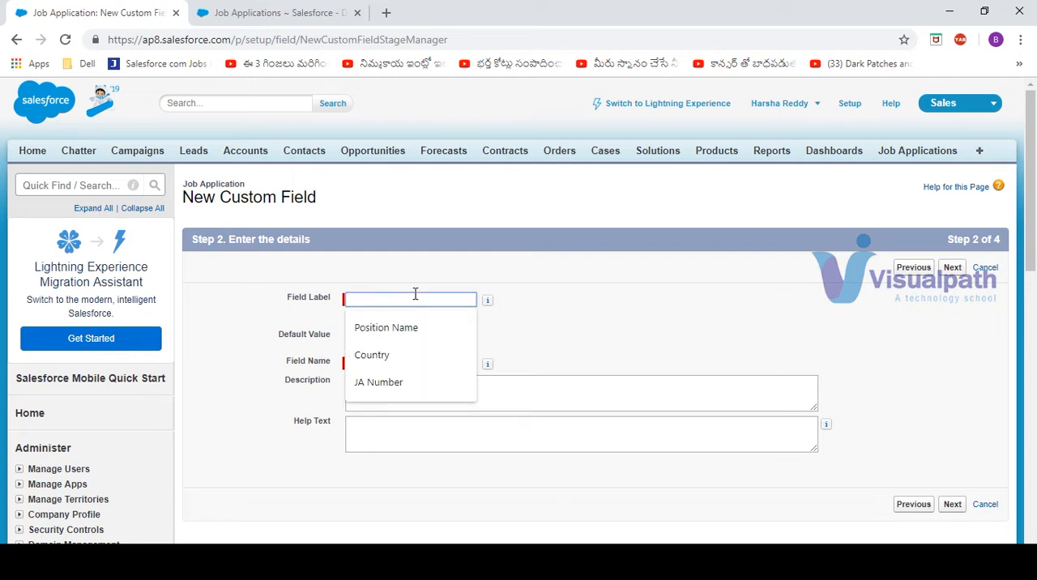
click(630, 268)
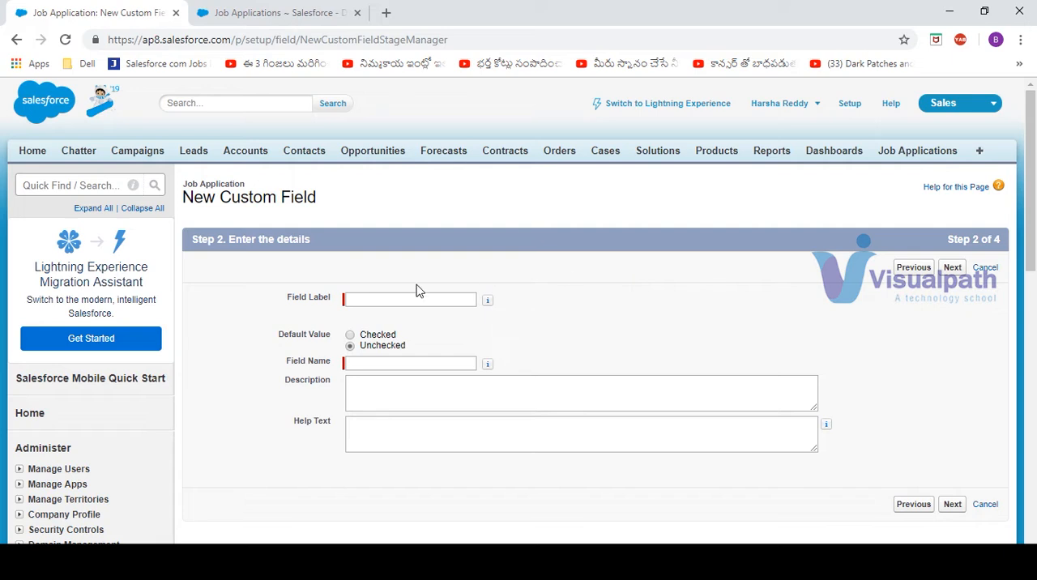
click(392, 295)
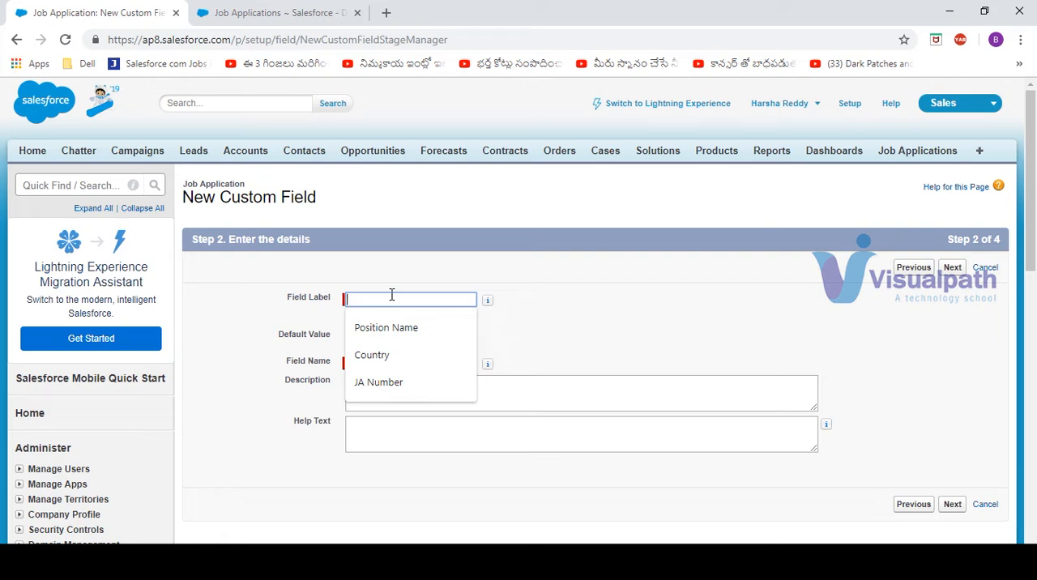
text(Eli)
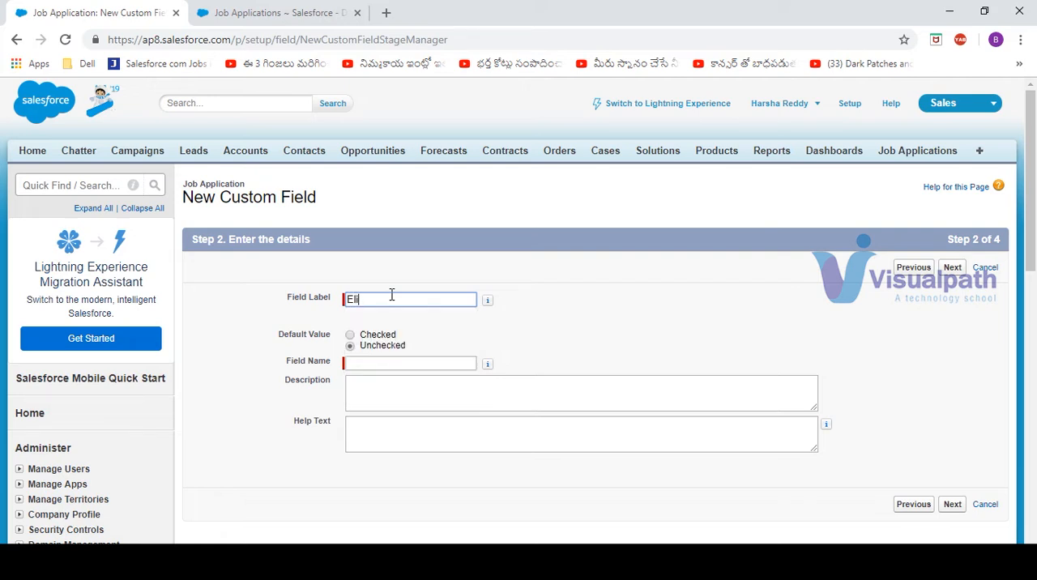
text(gible for the Position)
key(Tab)
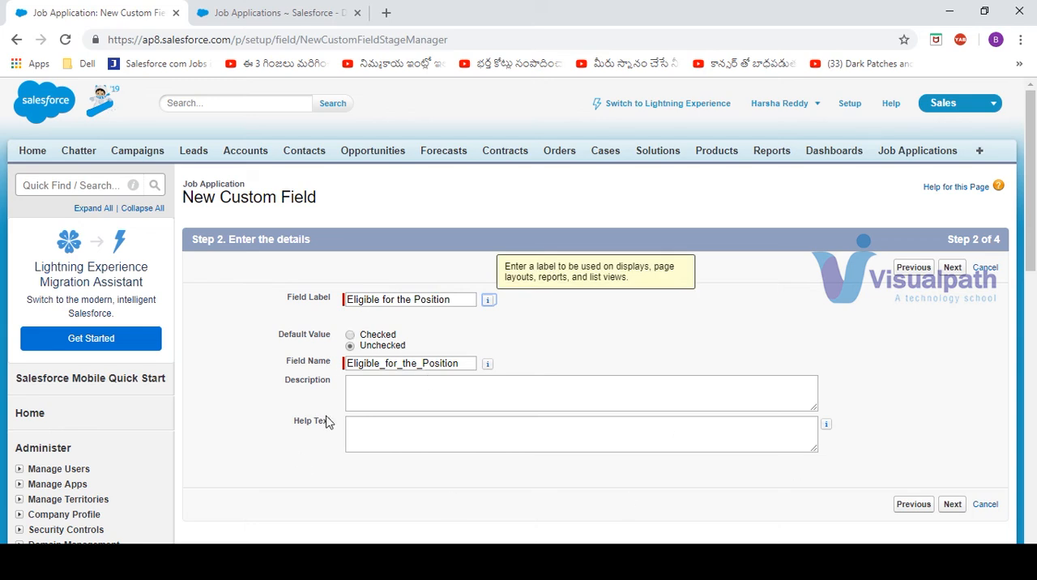
Begin the help text with "Please" and shorten both the field label and the field name to "Eligible"
click(388, 432)
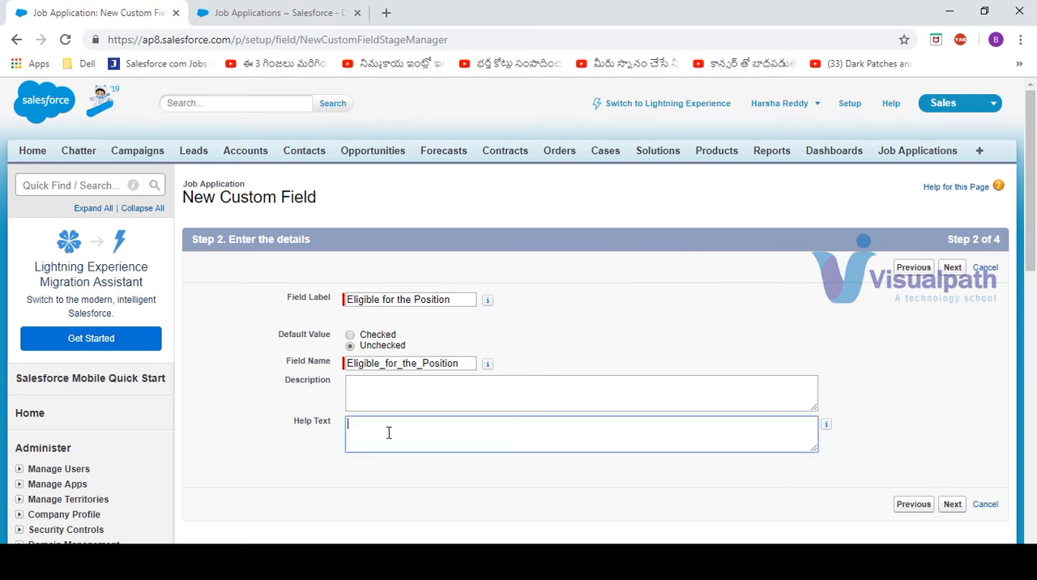
text(Please)
drag(383, 299, 556, 323)
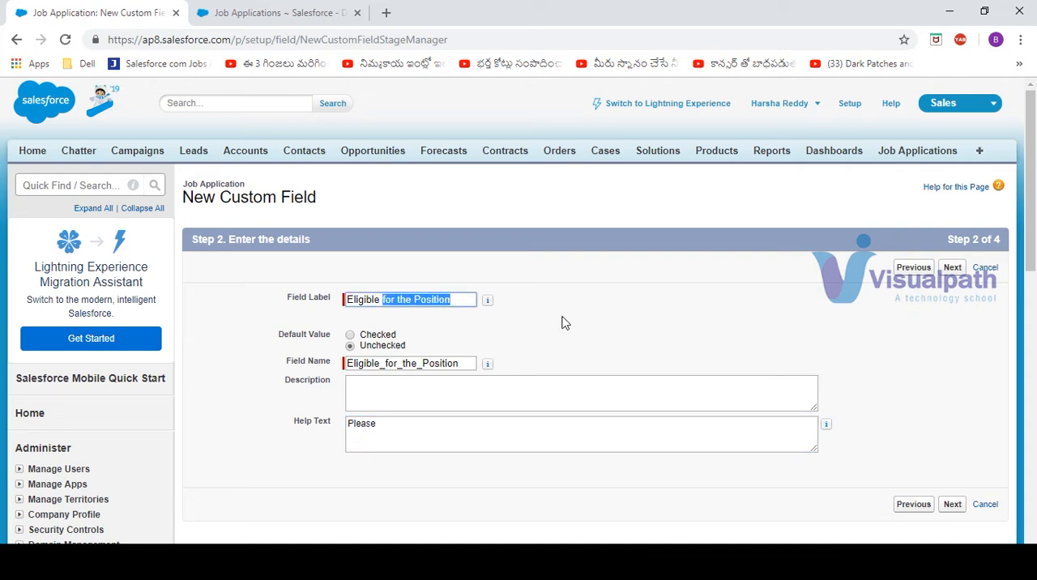
key(BackSpace)
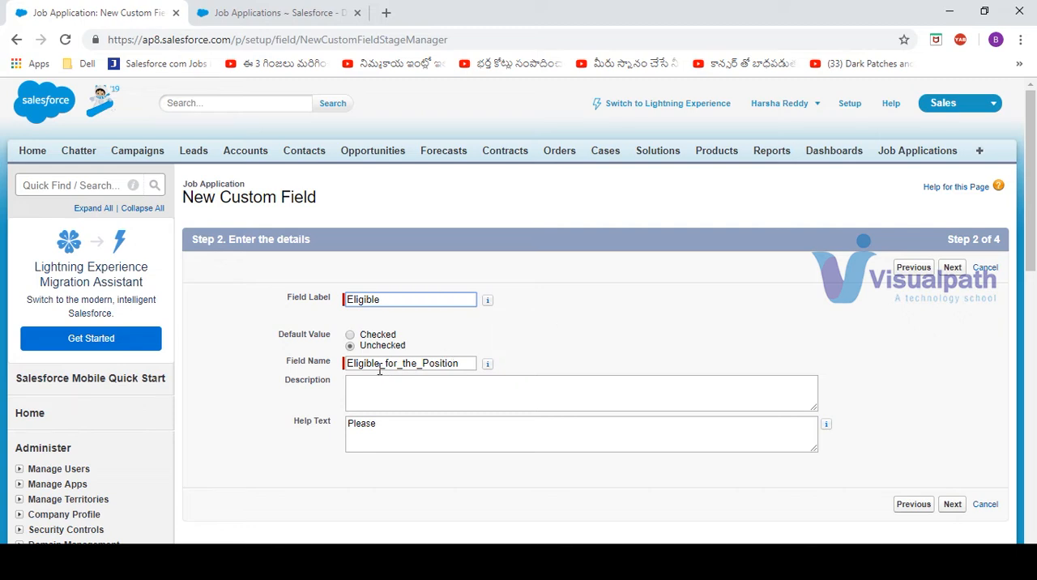
drag(379, 370, 527, 398)
key(BackSpace)
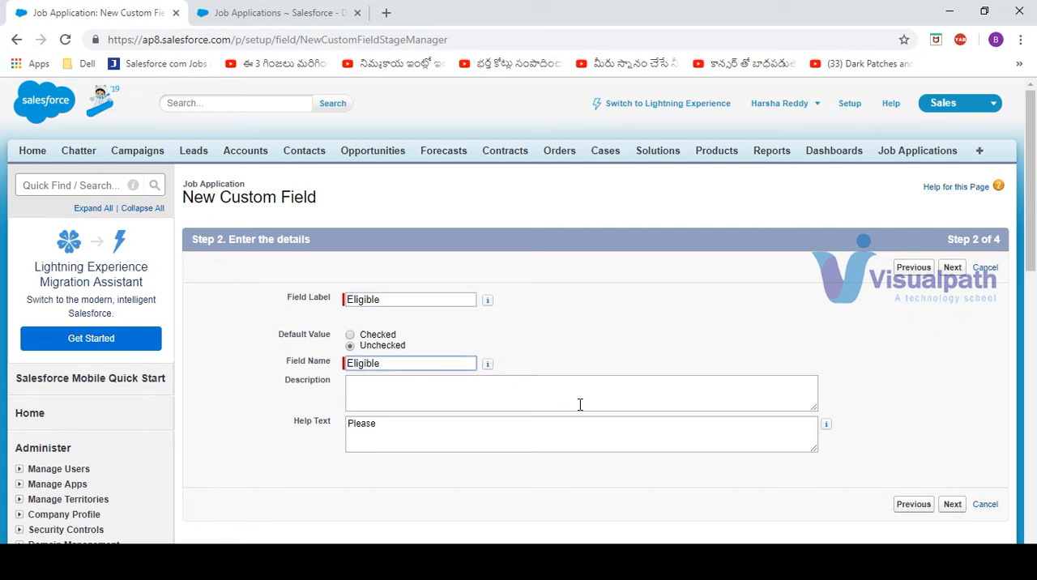
Complete the help text as "Please check this box if the candidate is having more than 60% in his academics." and continue to field-level security
click(412, 428)
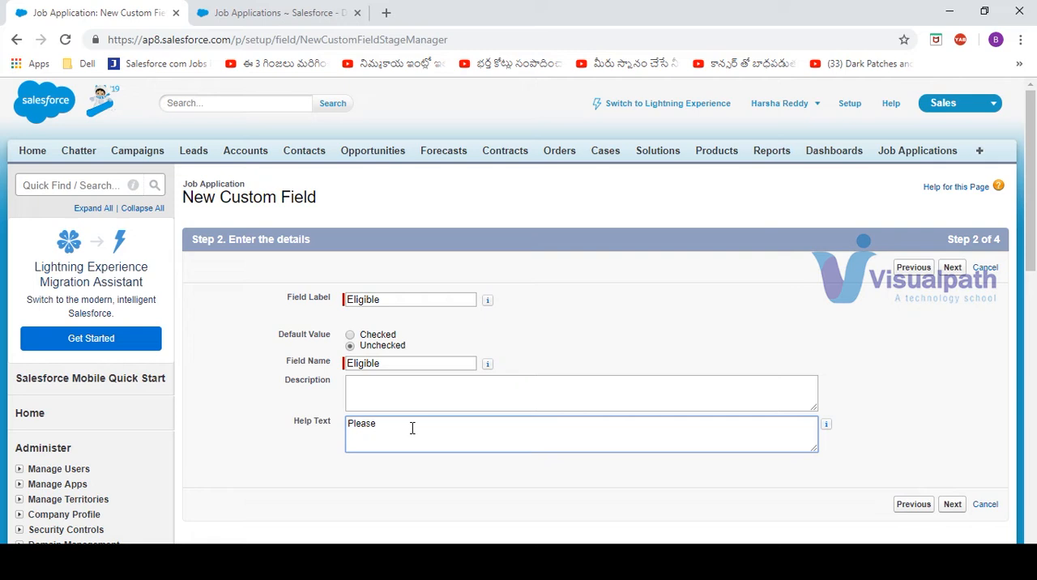
text(Please check this box is)
text( the candidate is having )
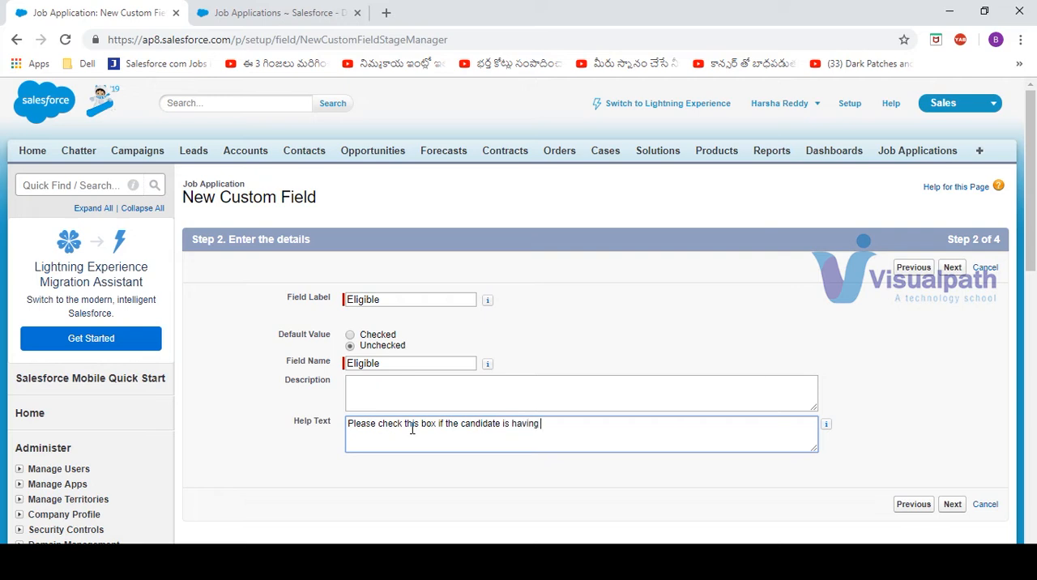
text(more tha)
text(n 605 IN HIS ACADEMICS)
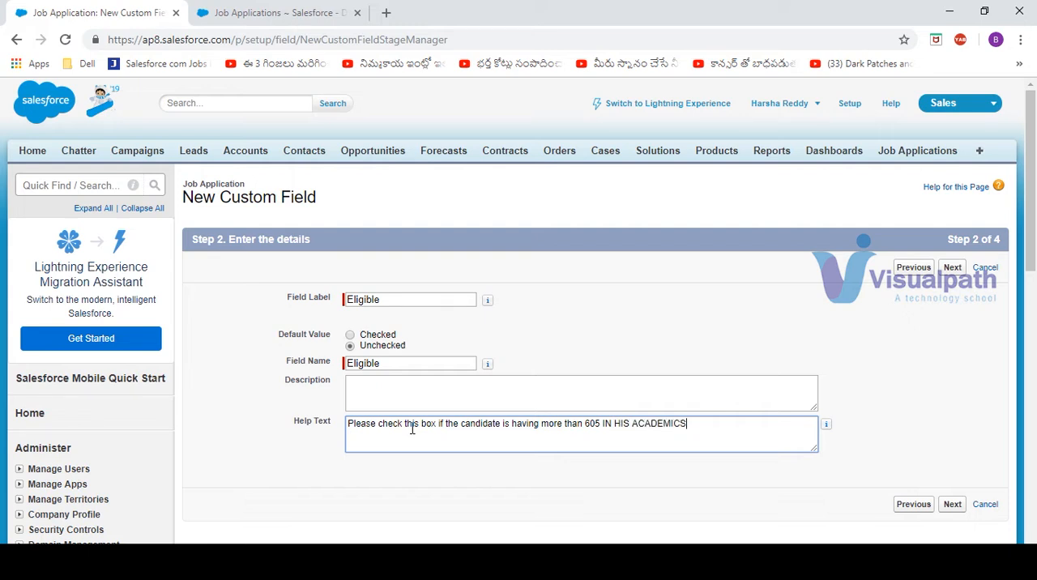
key(BackSpace)
key(BackSpace)
key(BackSpace)
key(BackSpace)
key(BackSpace)
key(BackSpace)
key(BackSpace)
key(BackSpace)
key(BackSpace)
key(BackSpace)
key(BackSpace)
key(BackSpace)
key(BackSpace)
key(BackSpace)
key(BackSpace)
key(BackSpace)
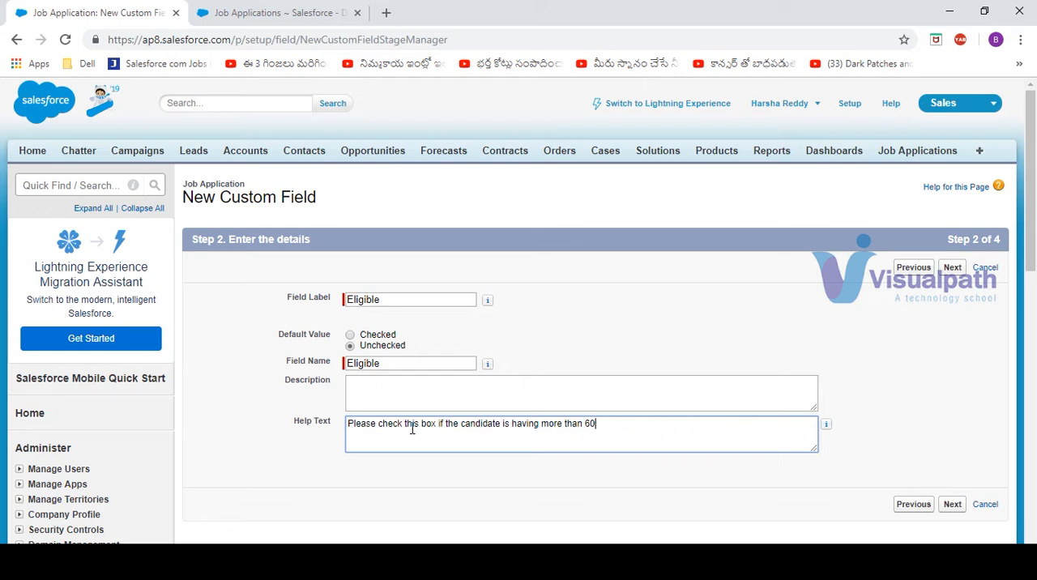
text(% in his academics.)
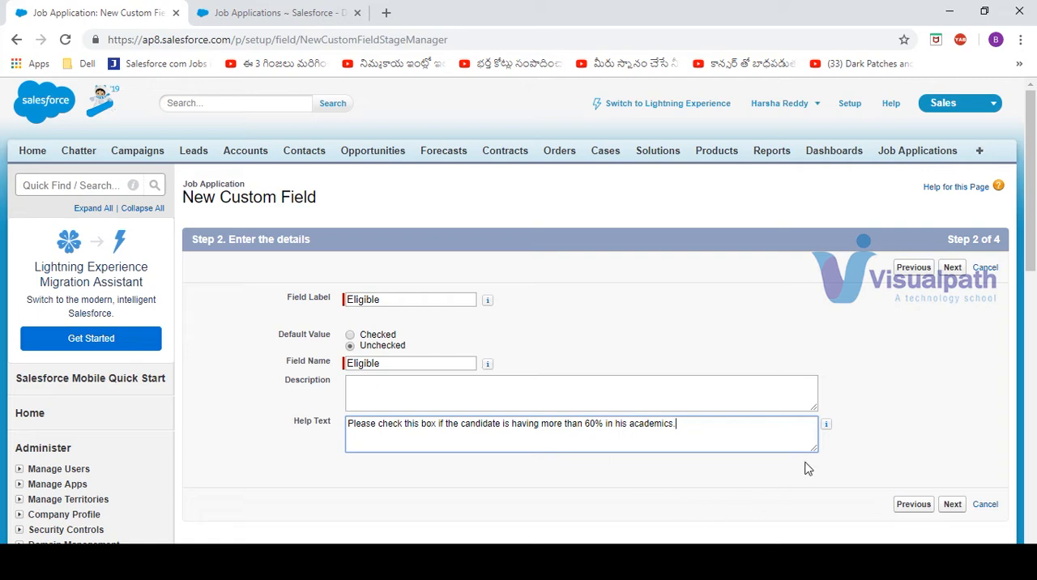
click(953, 504)
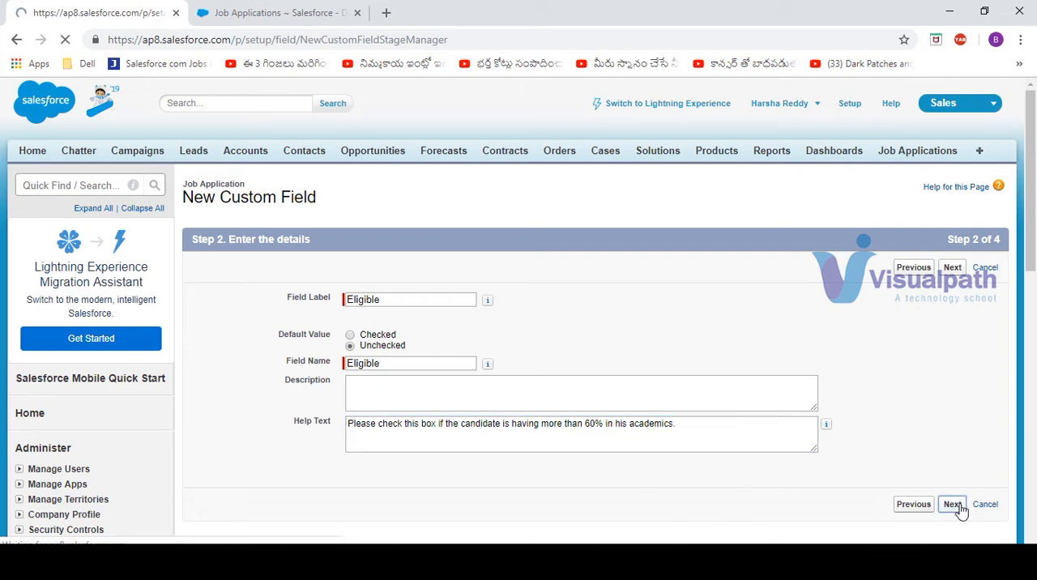
Make the Eligible field visible to all profiles, keep it on the Job Application Layout, and save it
click(714, 400)
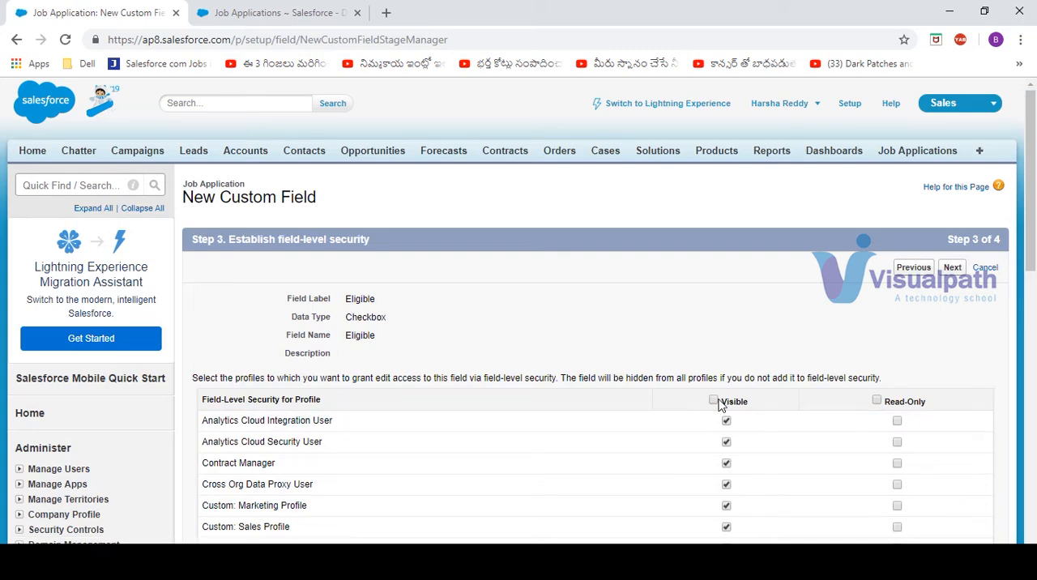
click(954, 271)
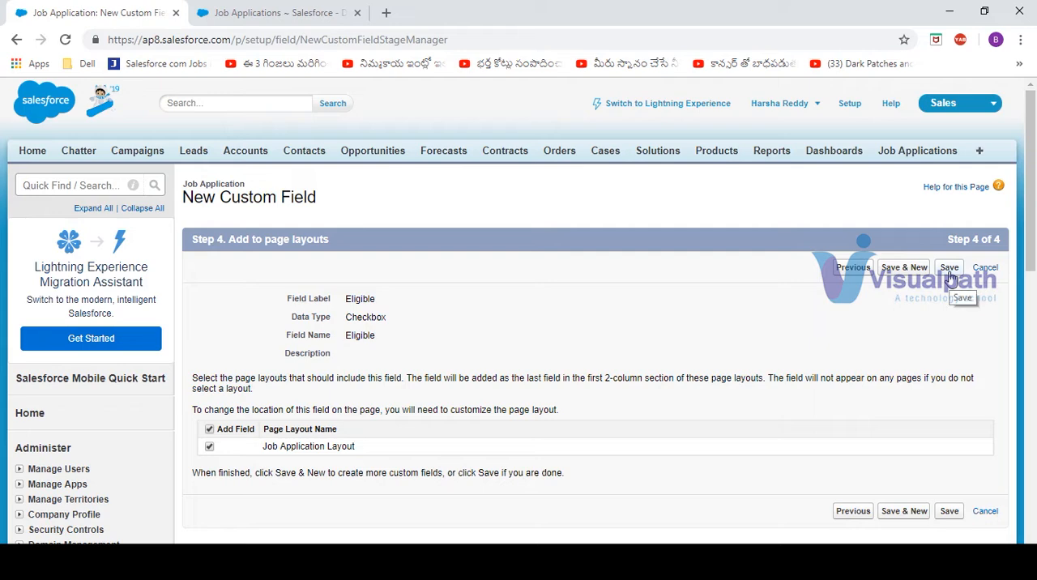
click(950, 270)
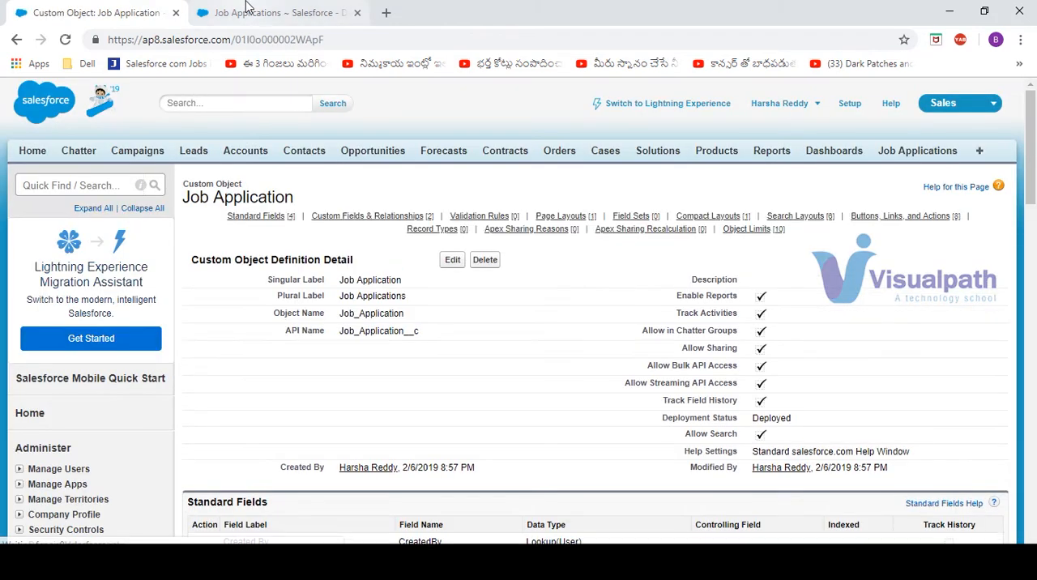
Check the Eligible field's help text on the JA 1 record and return to the Job Application object definition
click(243, 9)
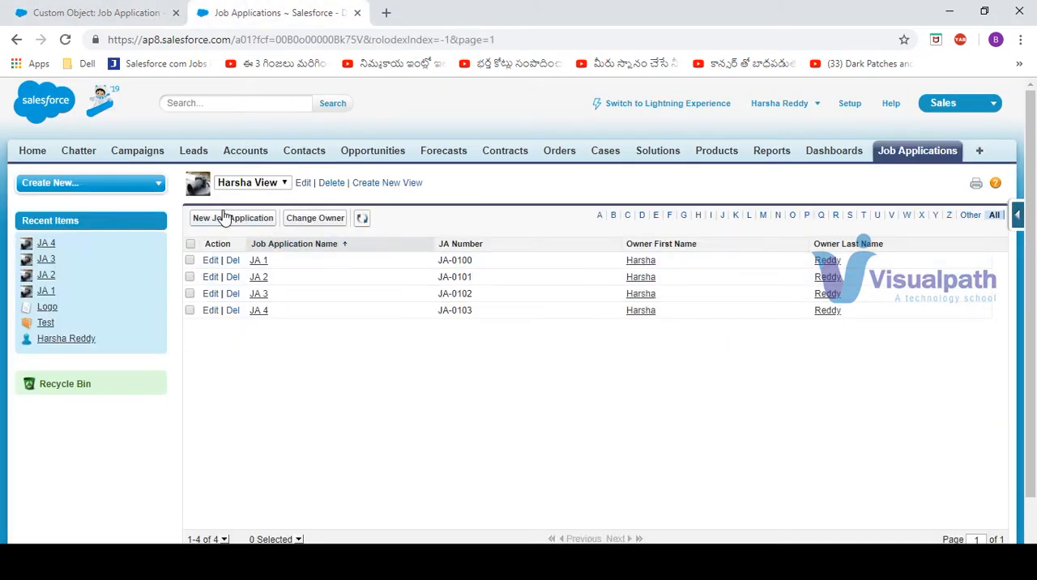
click(260, 263)
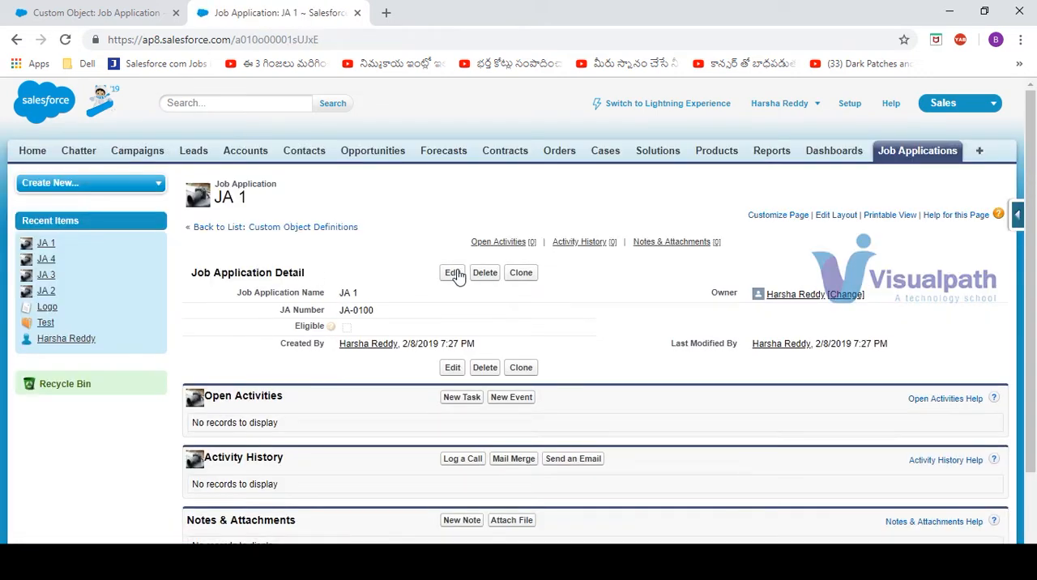
mouse_move(330, 336)
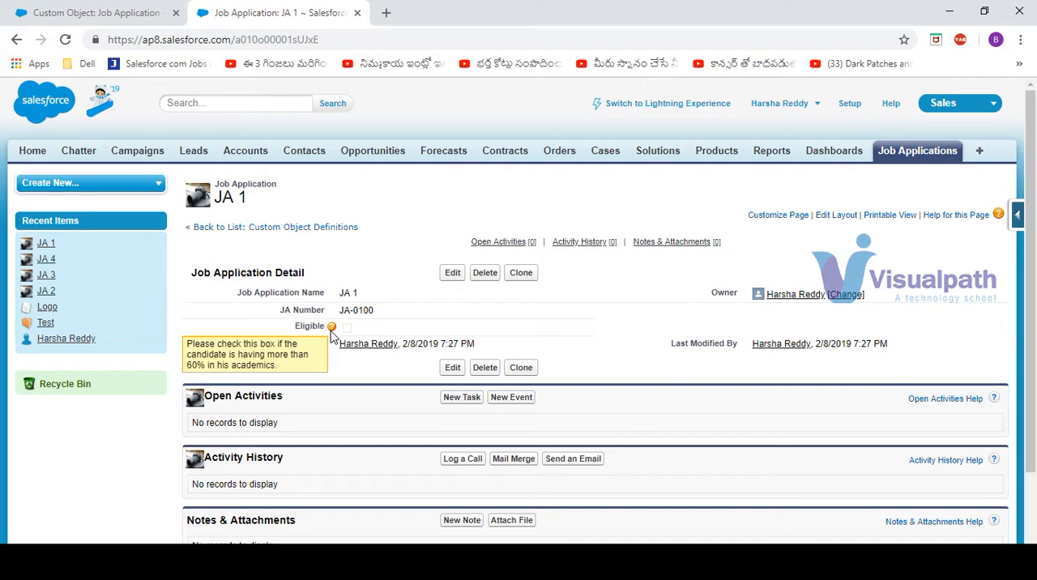
click(129, 10)
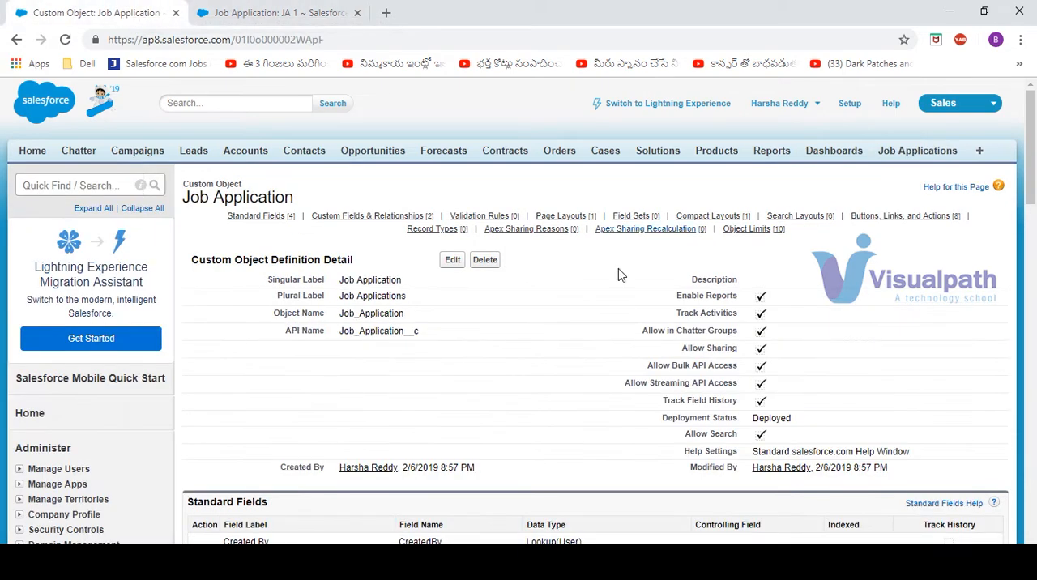
Start a new custom field on the Job Application object with the Currency data type and continue to its details
drag(1033, 172, 1034, 275)
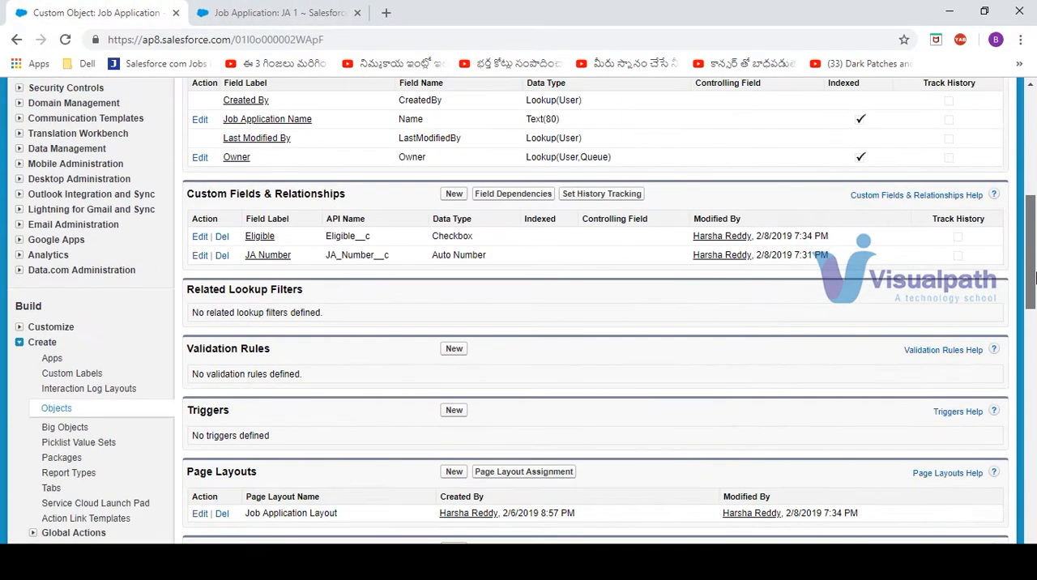
click(453, 195)
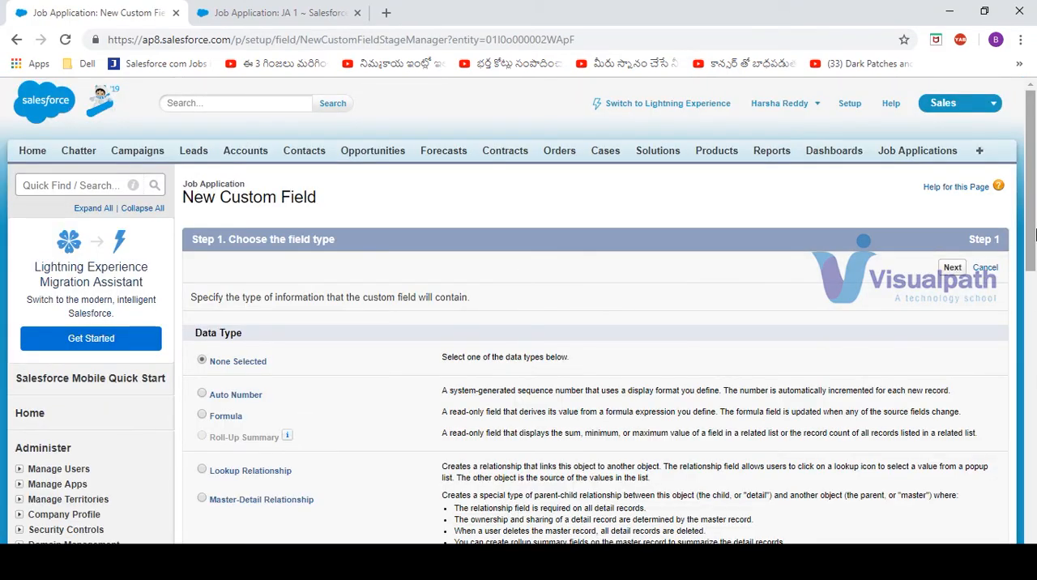
drag(1035, 234, 1034, 348)
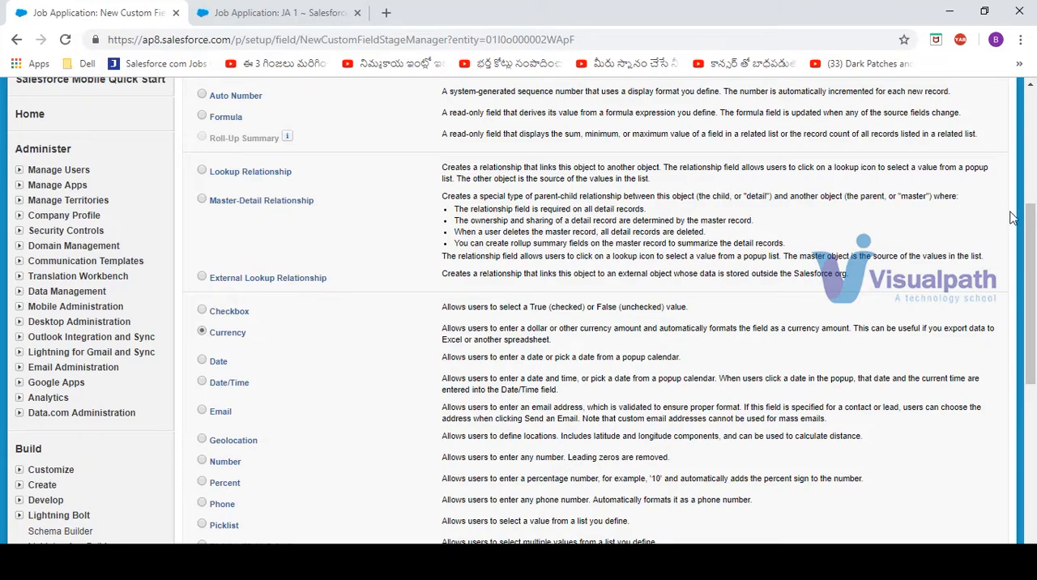
drag(1032, 229, 1035, 130)
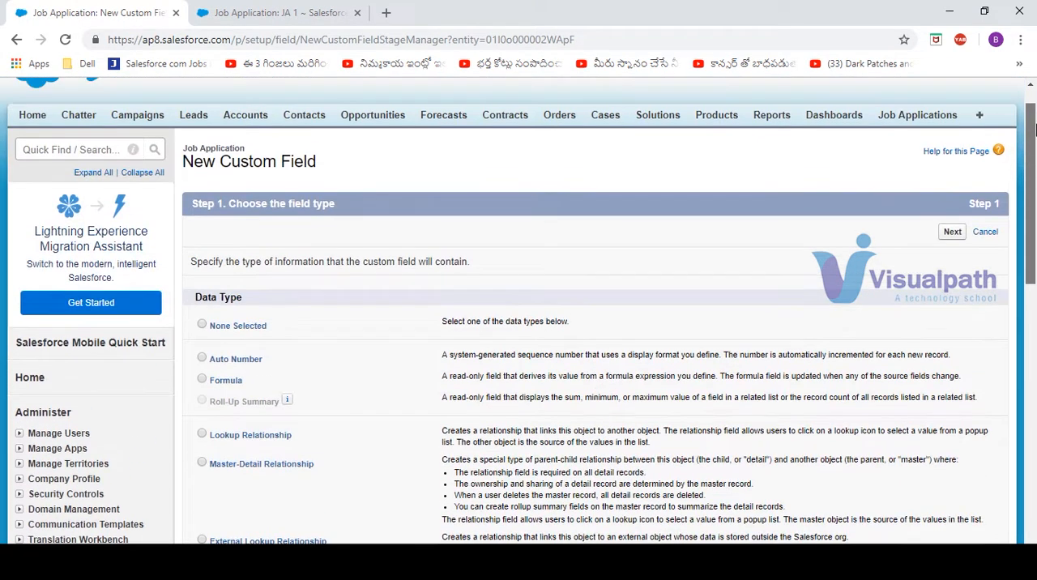
click(952, 232)
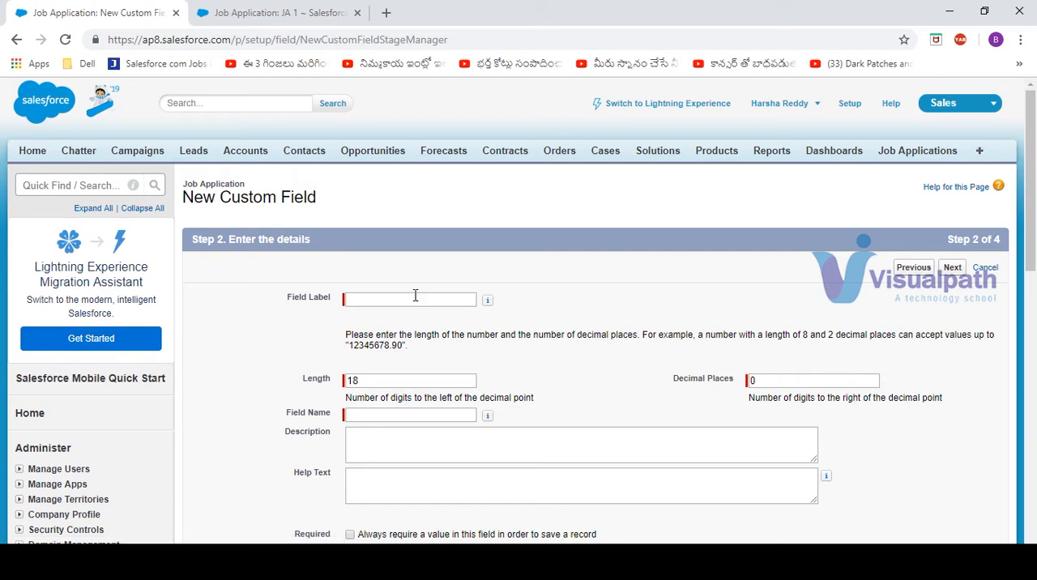
Label the currency field "Amount", make it required, keep the default visibility and Job Application Layout, and save it ready for another new field
click(414, 301)
text(Amount)
click(433, 380)
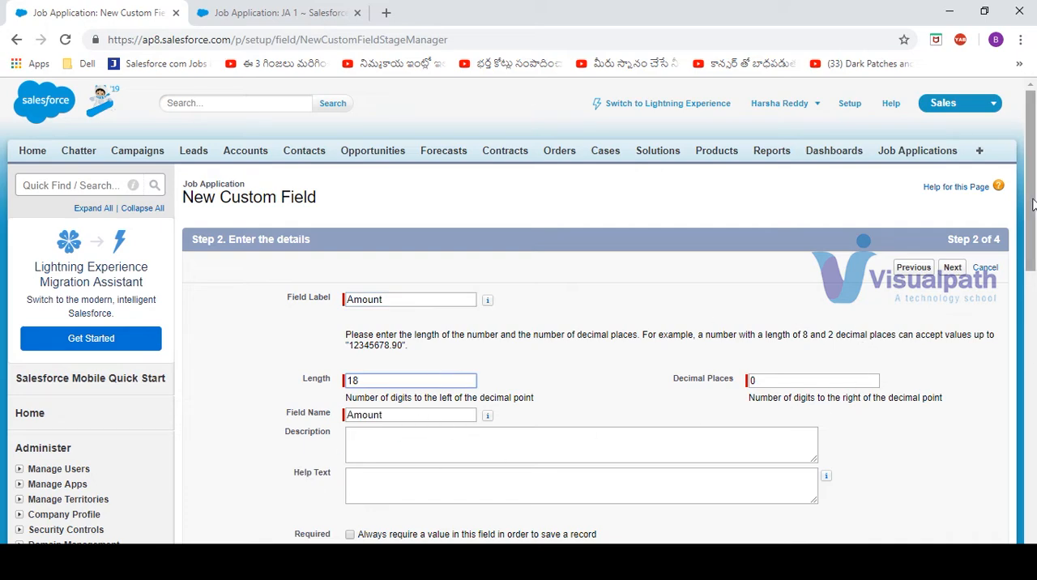
drag(1034, 217, 1034, 308)
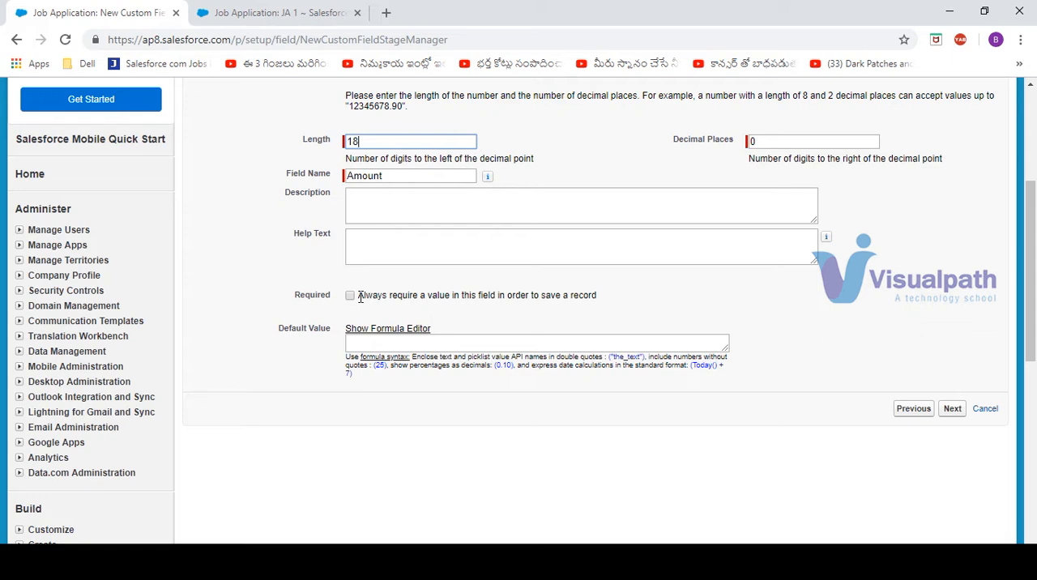
click(350, 296)
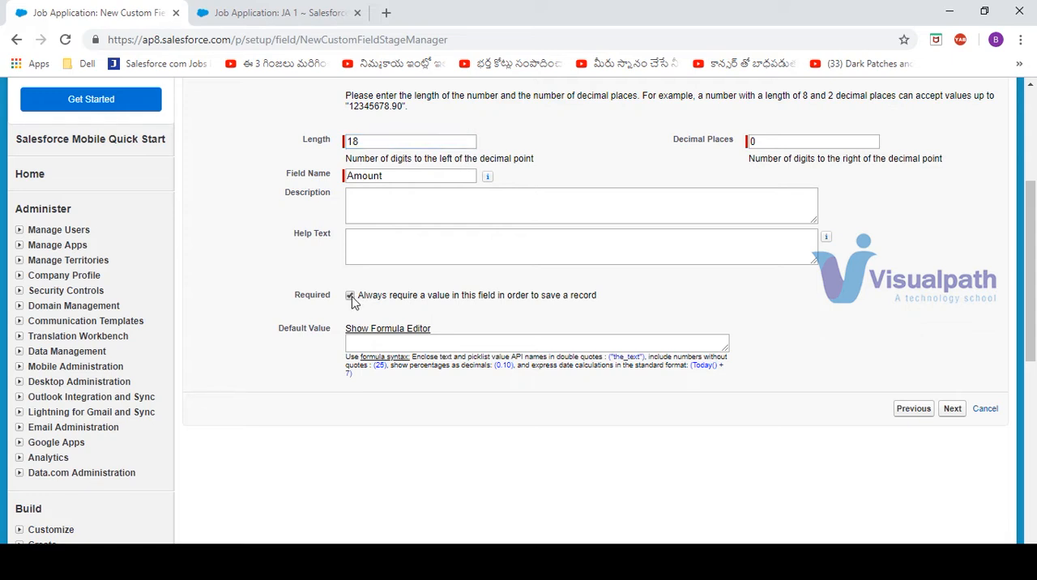
click(953, 409)
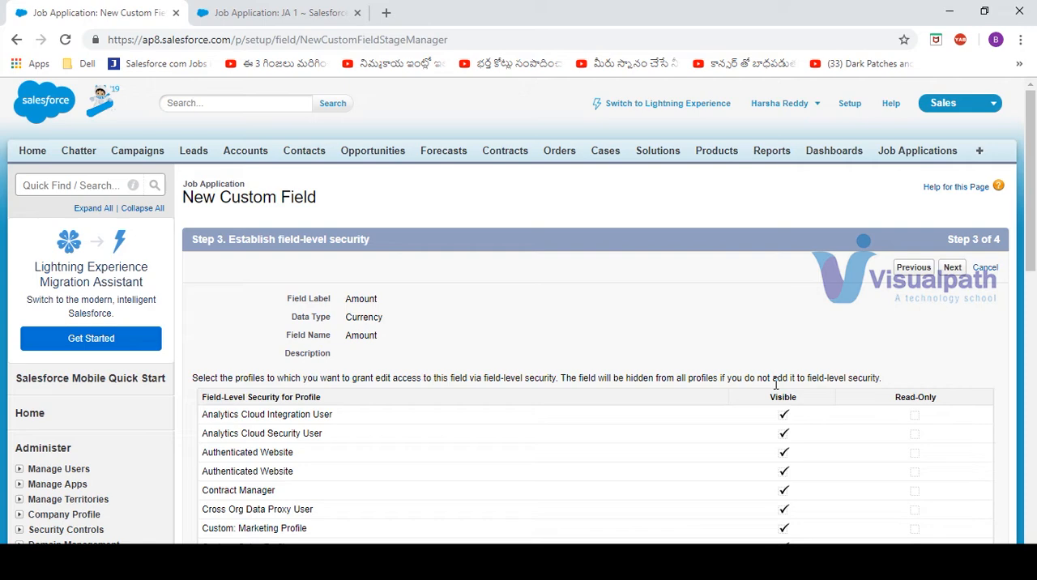
click(962, 276)
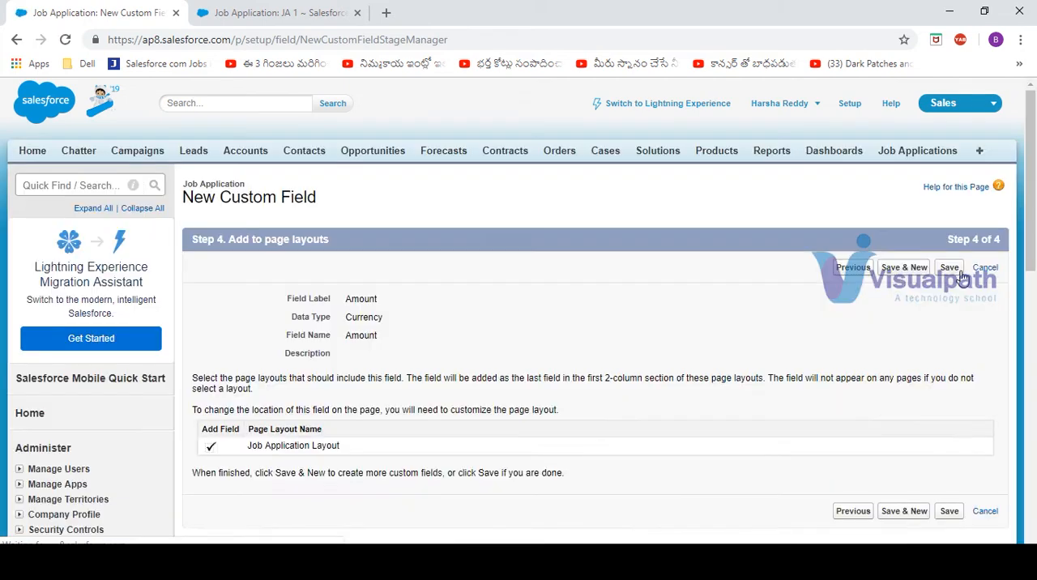
click(906, 271)
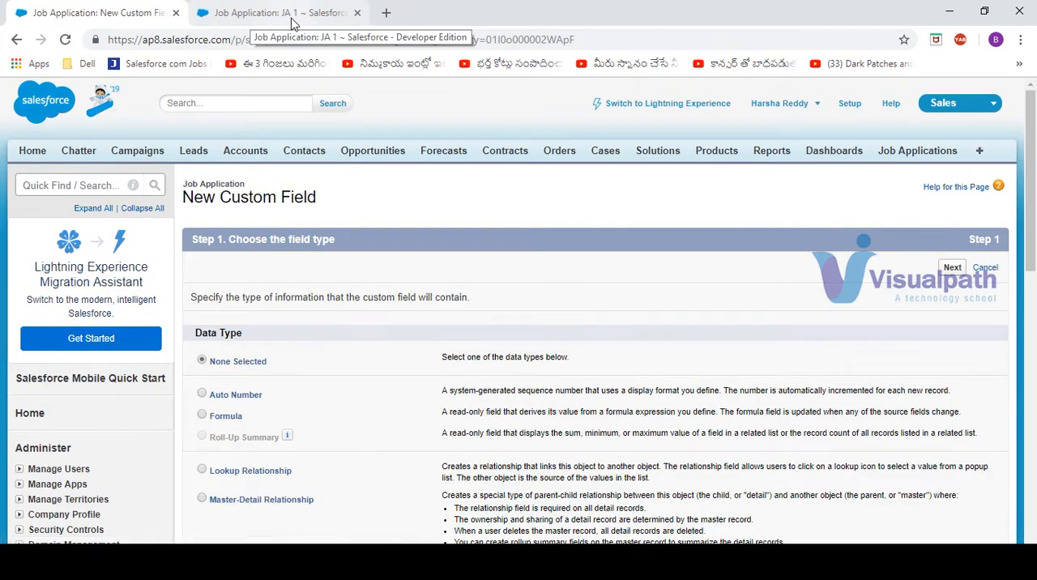
Reload the JA 1 record, enter 1000 as its Amount, and save the record
click(292, 17)
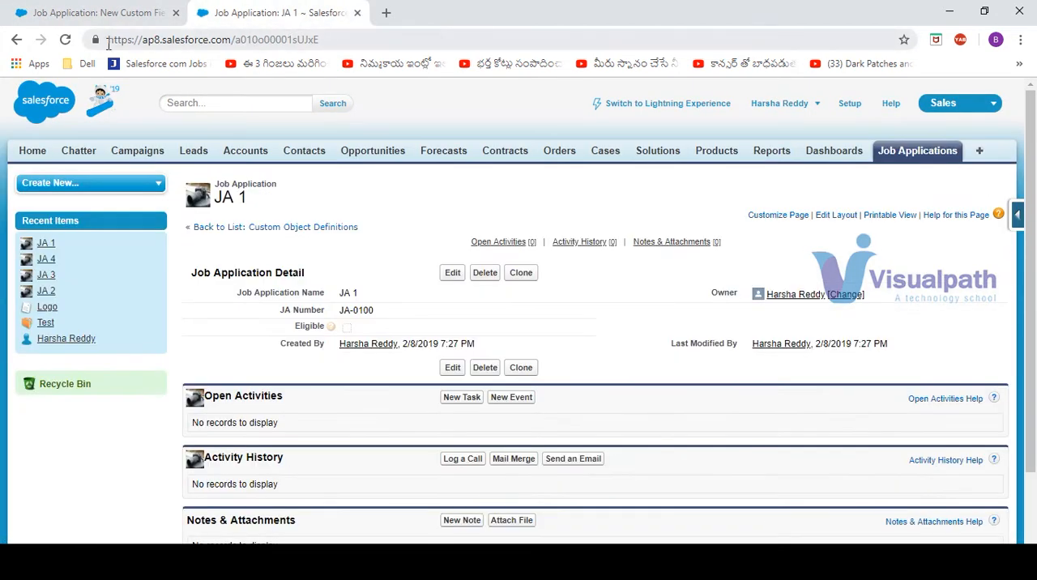
click(65, 44)
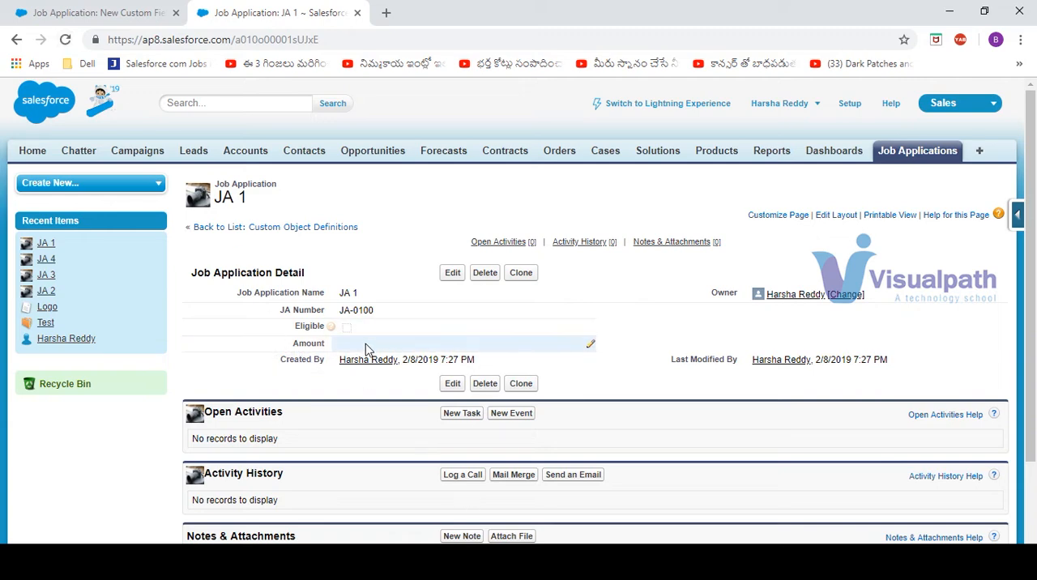
click(452, 273)
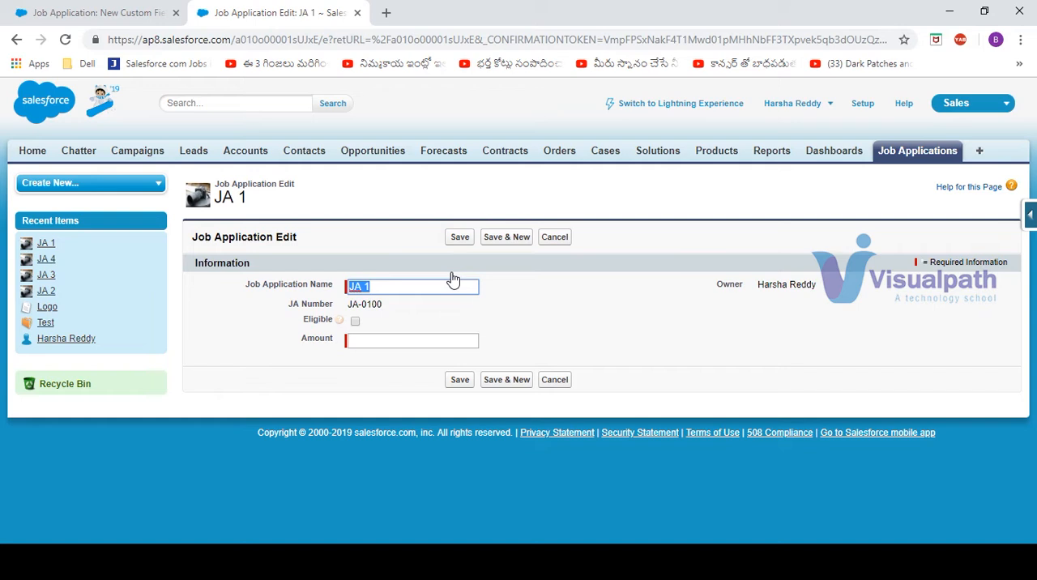
click(382, 341)
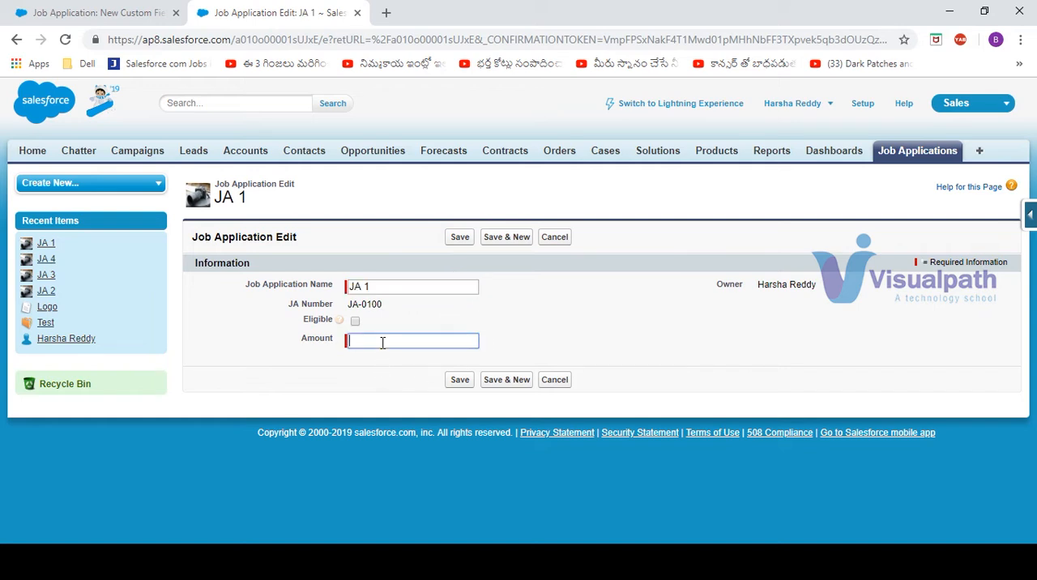
text(1000)
click(460, 238)
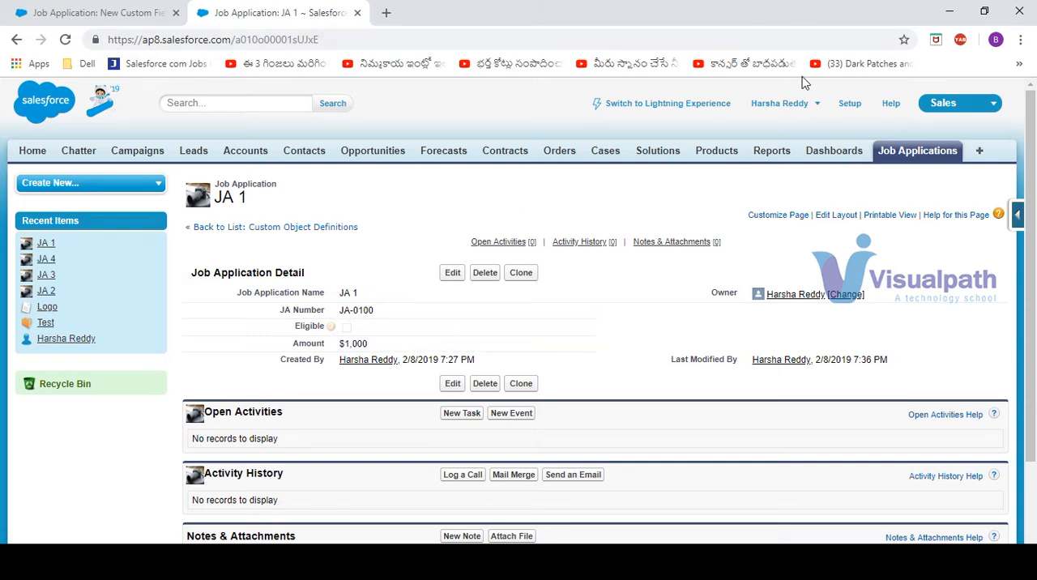
Open Setup in a new browser tab, search for "COMPA", and open the Company Information page
middle_click(849, 108)
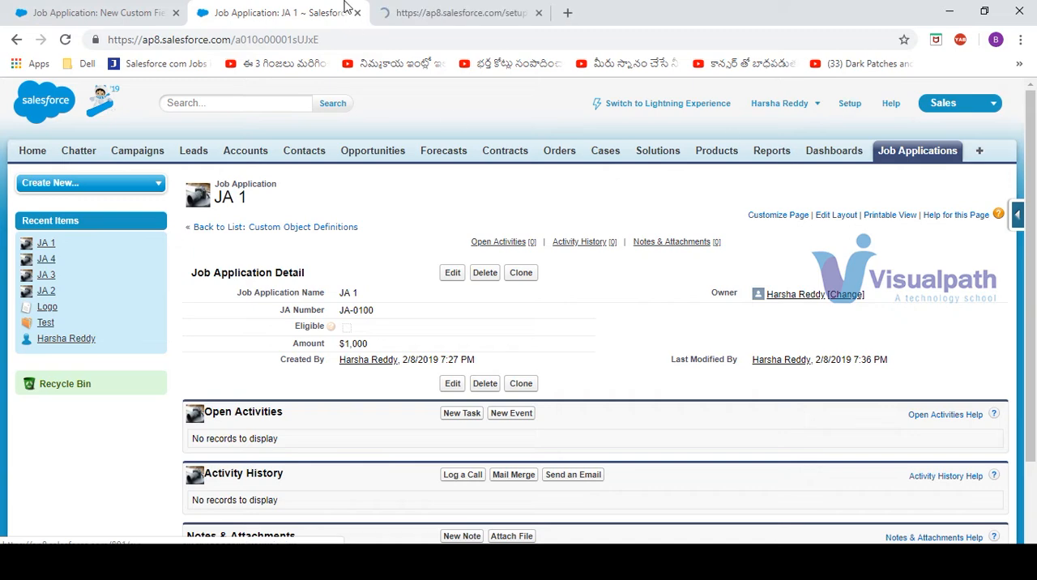
click(467, 14)
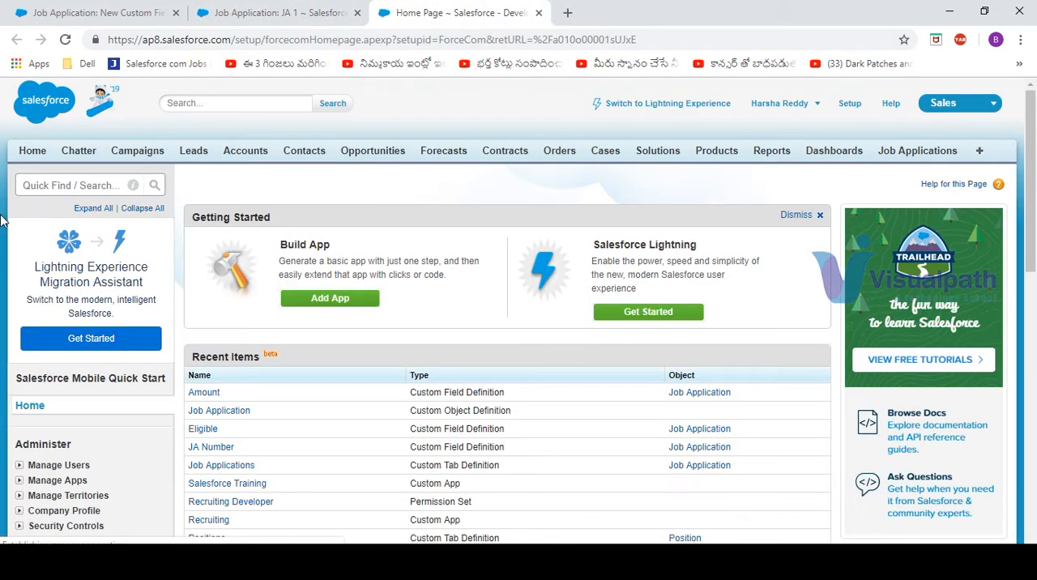
click(48, 185)
text(COMPA)
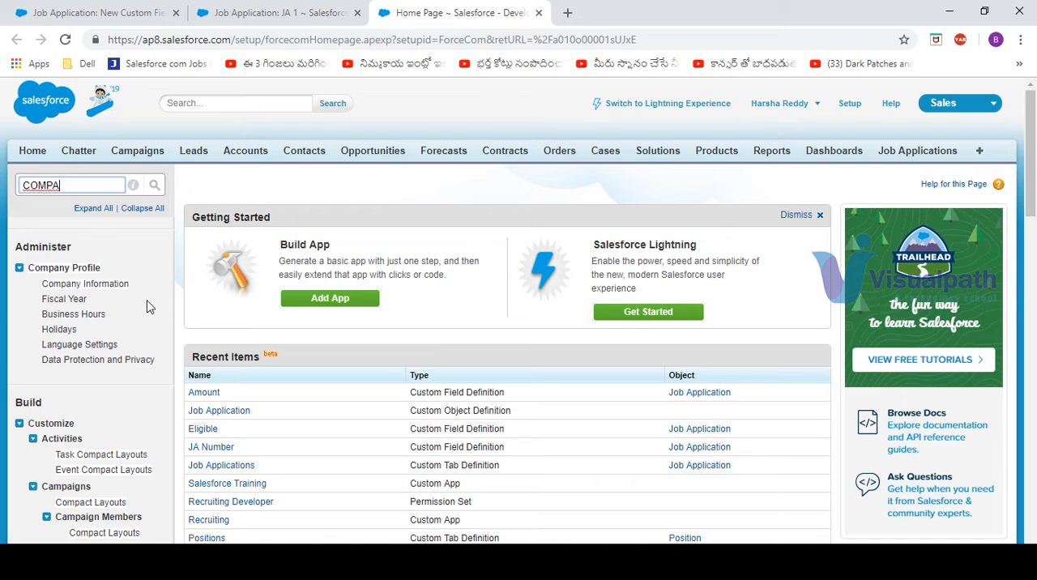
click(108, 290)
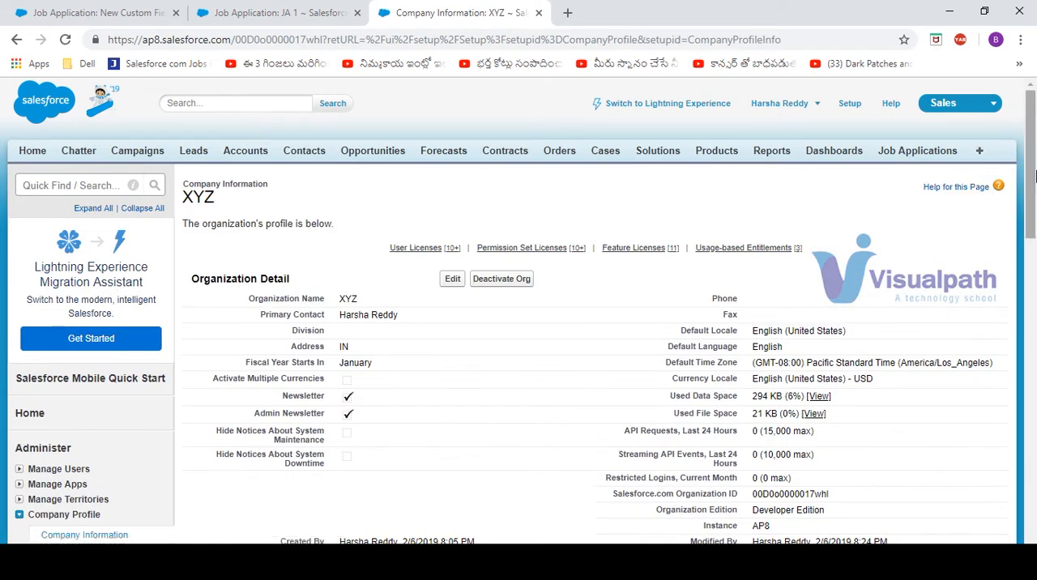
Look through the organization details, user licenses, feature licenses and usage-based entitlements for currency options
drag(1034, 177, 1035, 200)
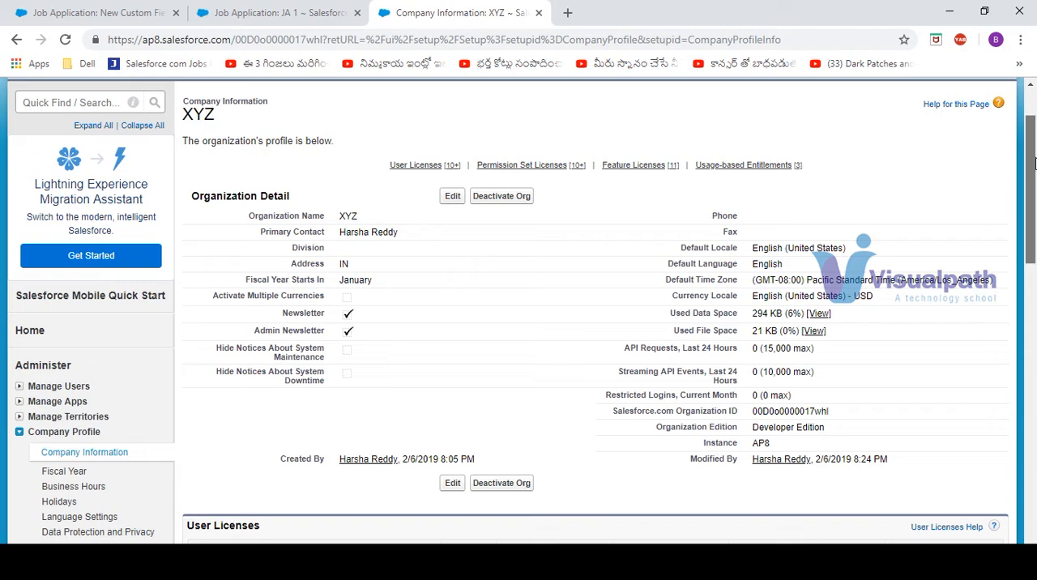
drag(1033, 164, 1034, 282)
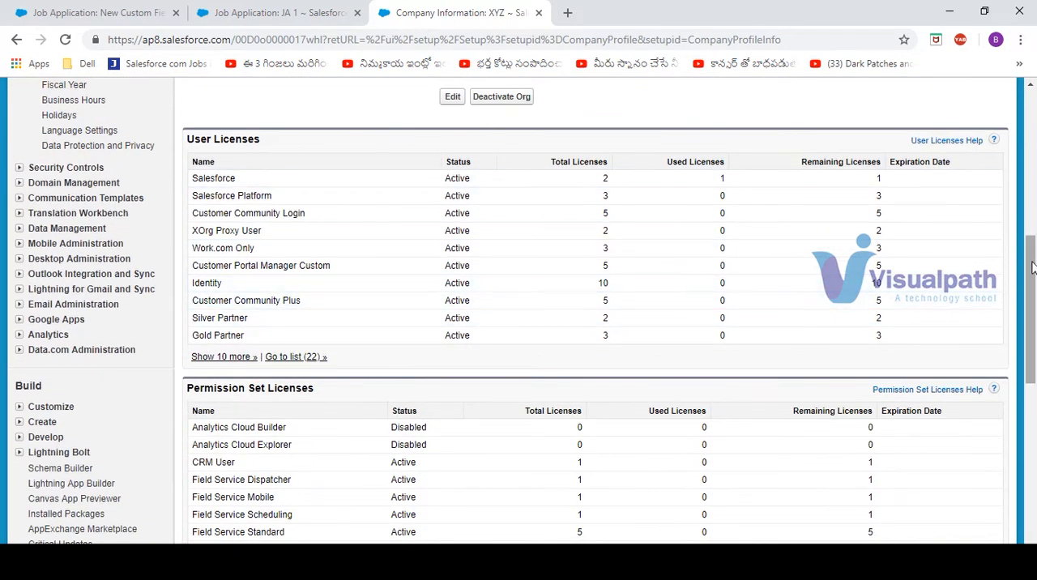
drag(1033, 267, 1034, 481)
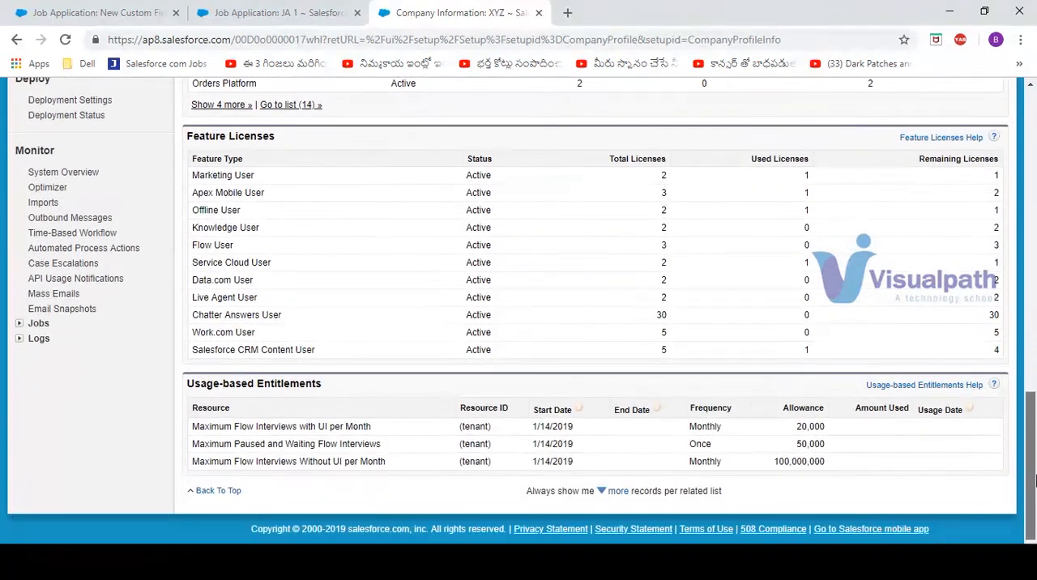
drag(1034, 405, 1034, 225)
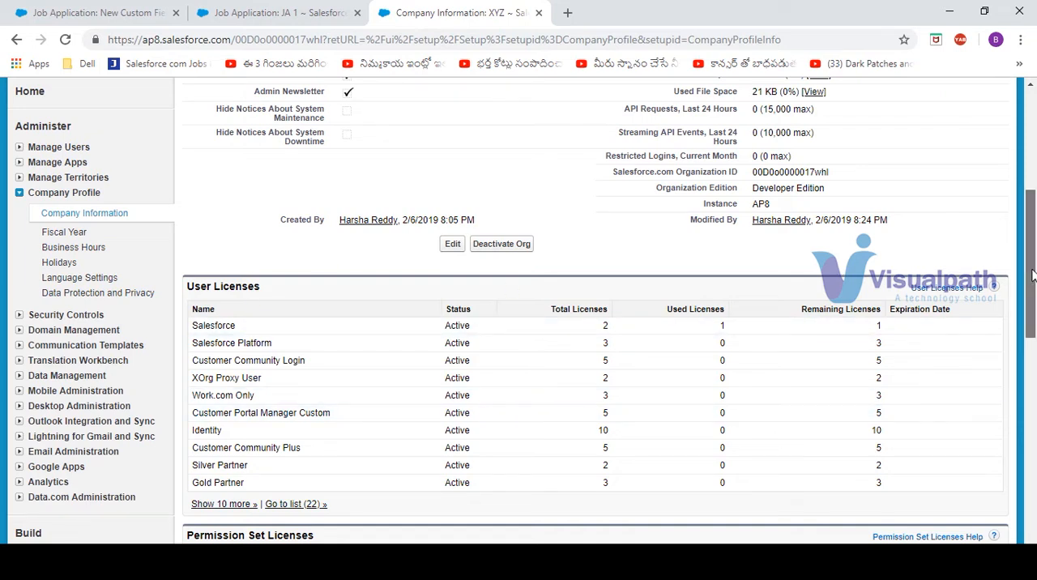
drag(1032, 275, 1031, 170)
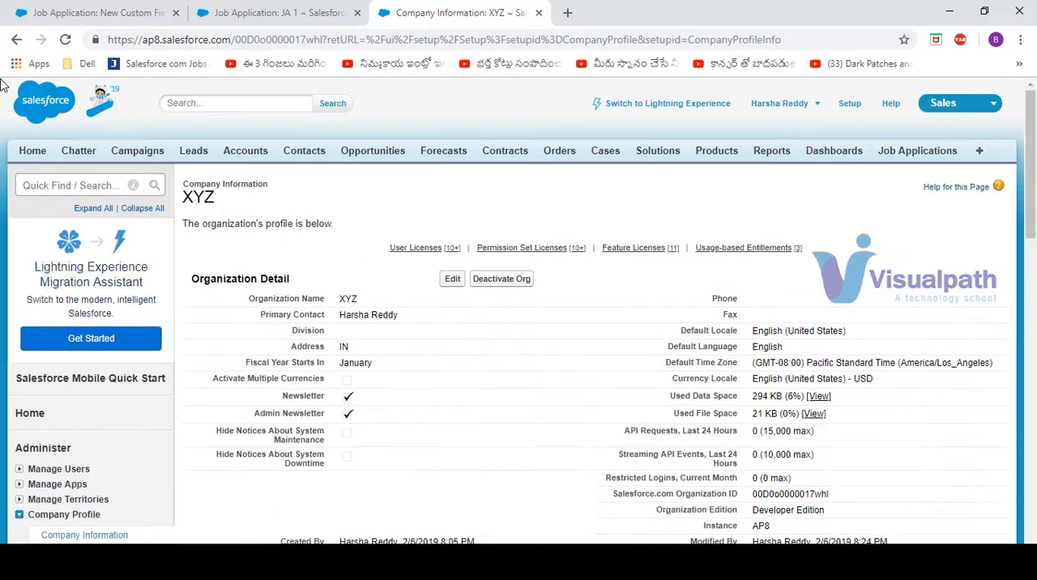
Search Setup for a currency settings page using "CURR", "organ" and "compa"
click(69, 185)
text(C)
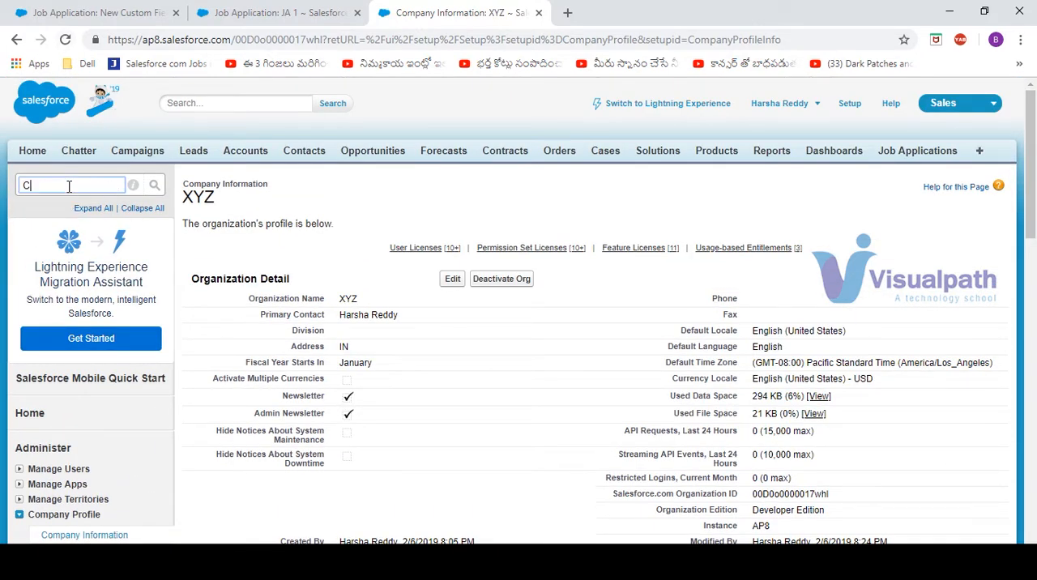
text(URRE)
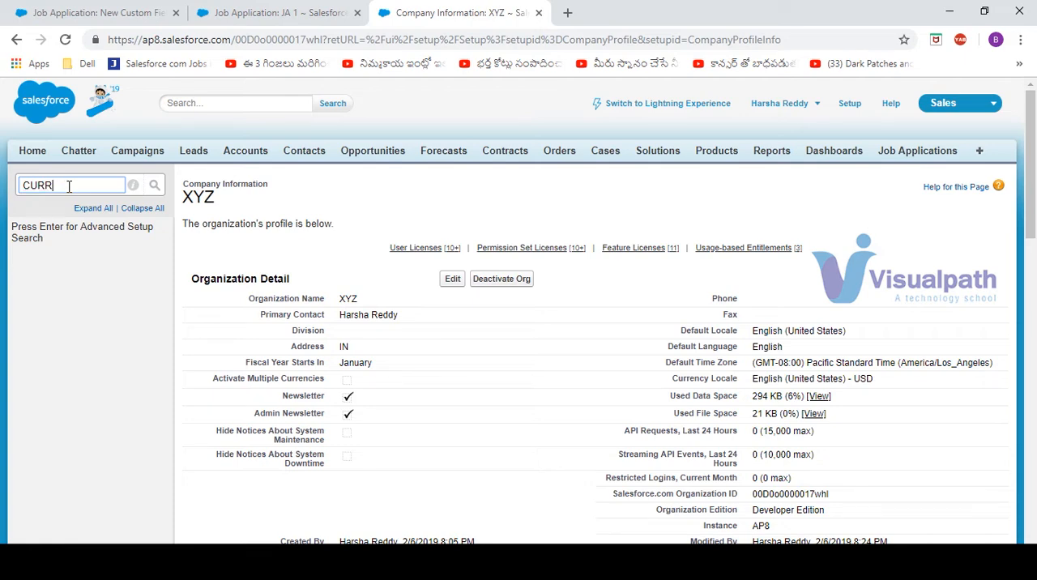
key(BackSpace)
key(BackSpace)
key(BackSpace)
key(BackSpace)
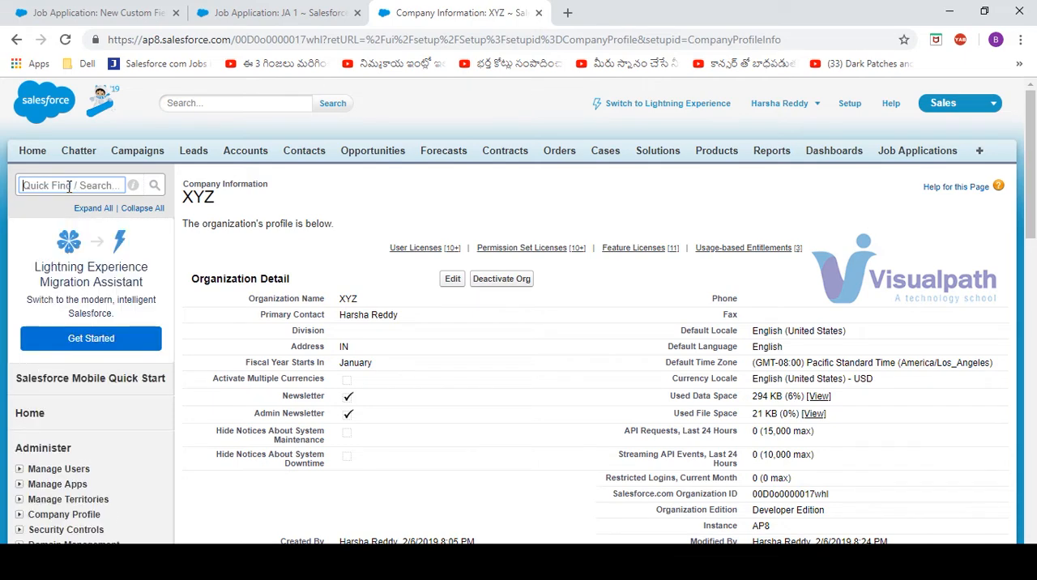
text(organ)
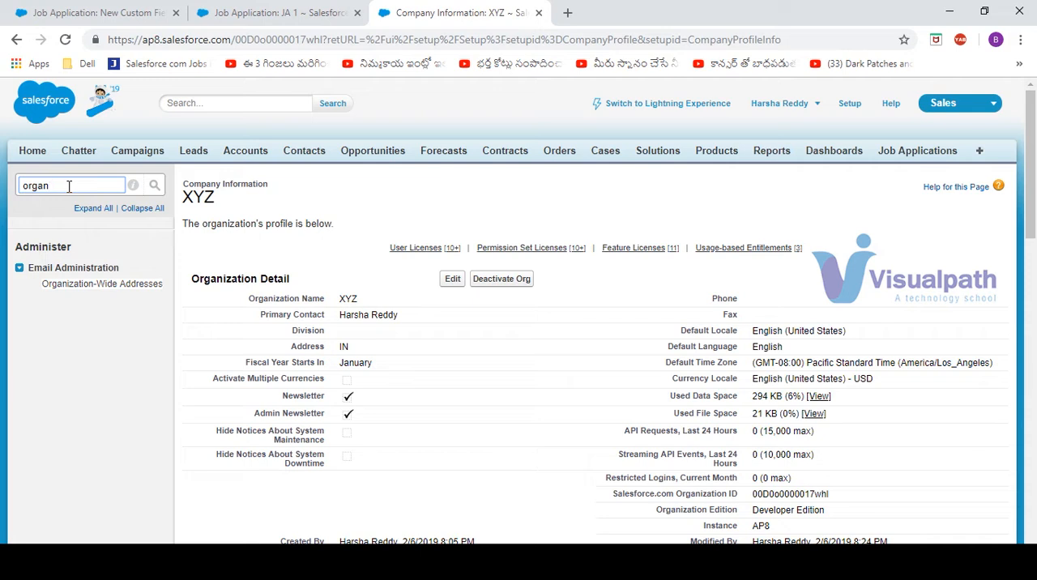
key(BackSpace)
key(BackSpace)
key(BackSpace)
text(compa)
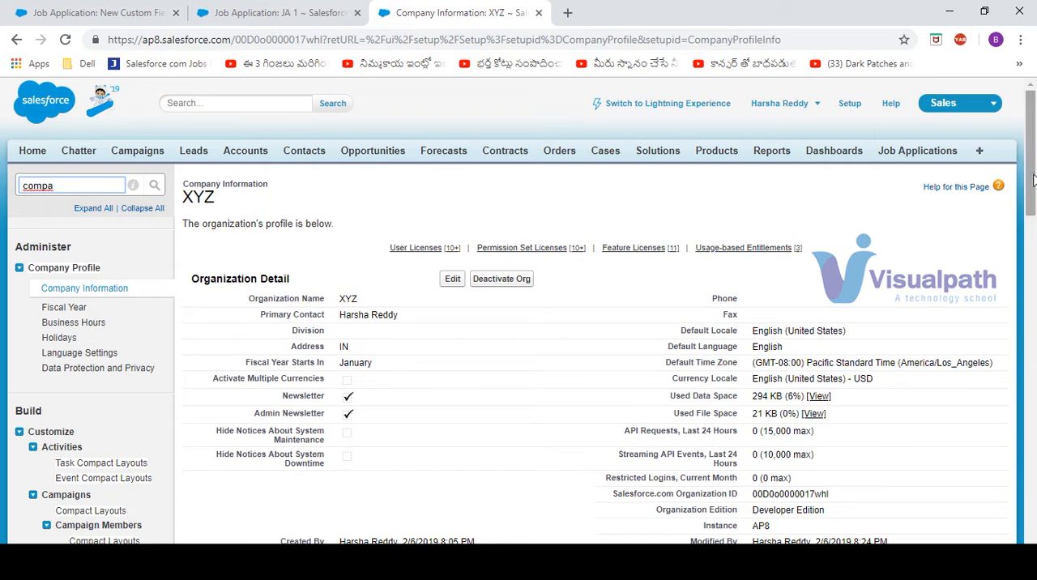
Activate multiple currencies in the organization profile, save it, and open the currency setup
scroll(1031, 176, down, 1)
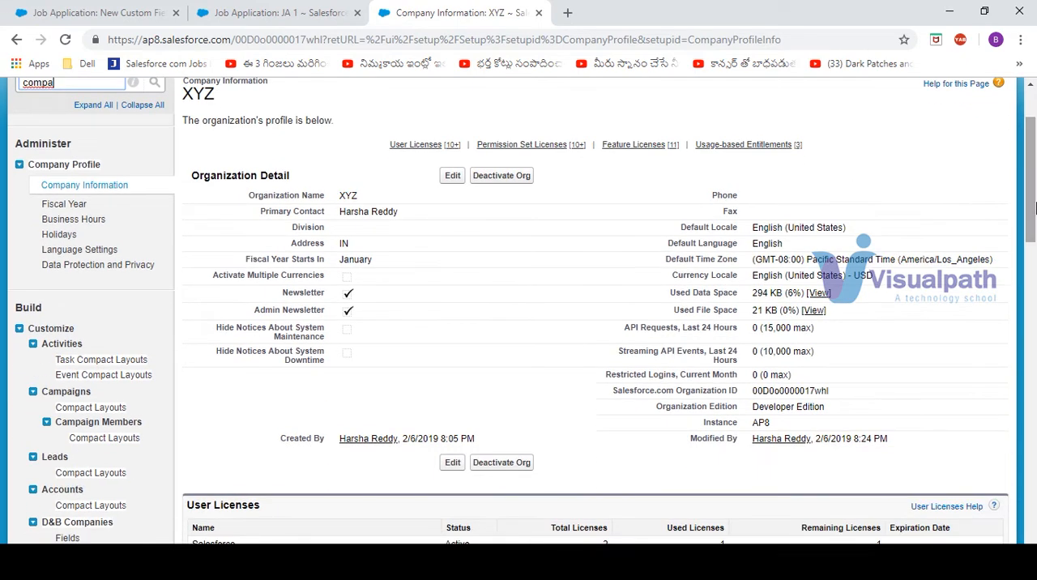
click(452, 176)
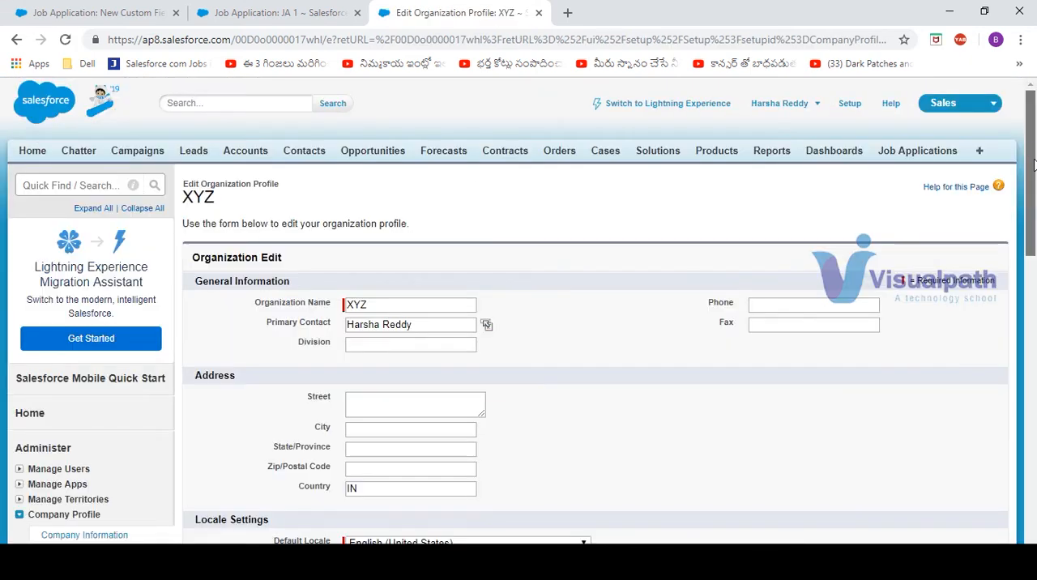
drag(1029, 149, 1036, 279)
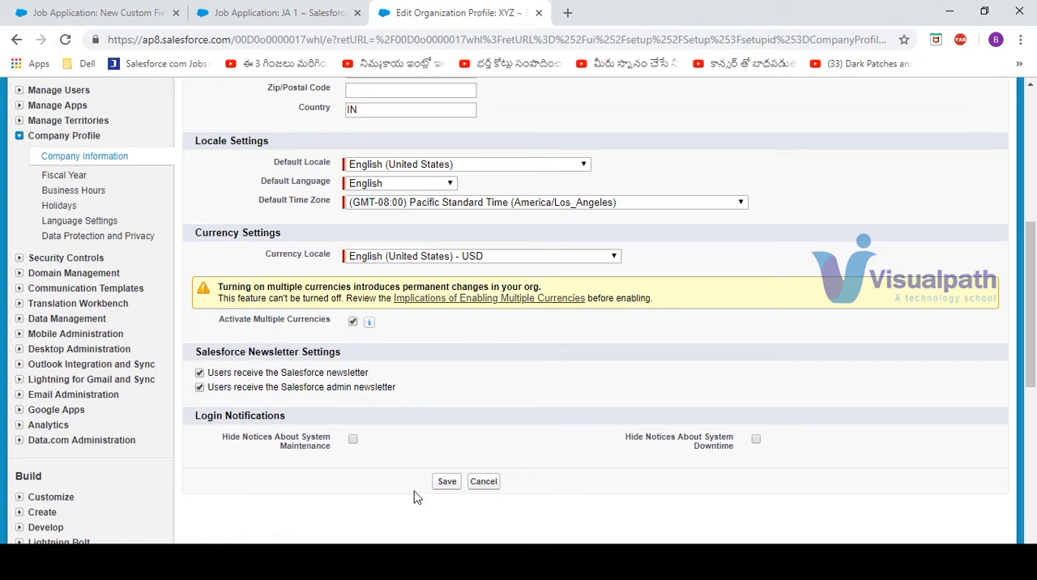
click(445, 485)
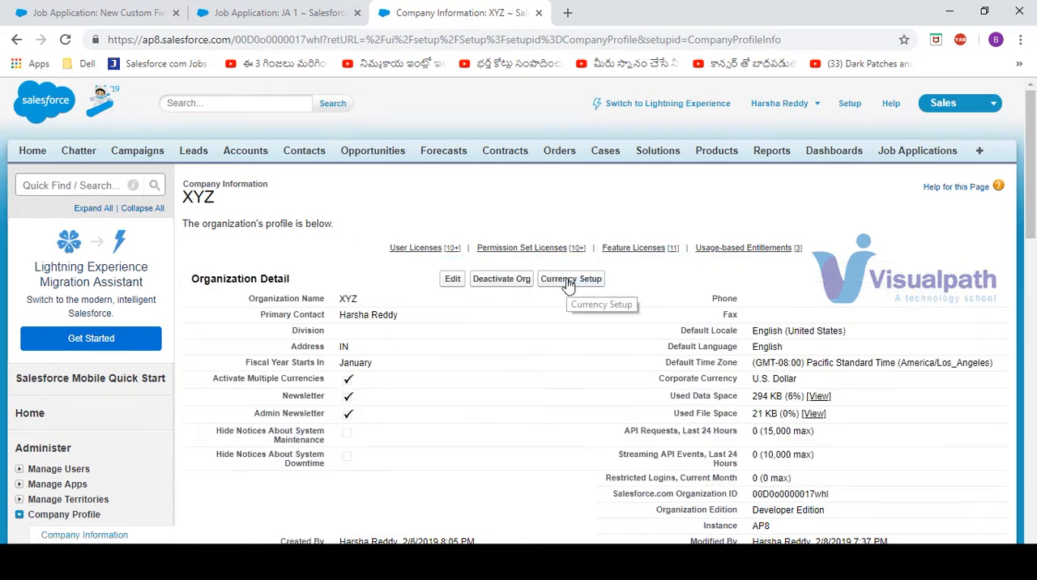
click(567, 283)
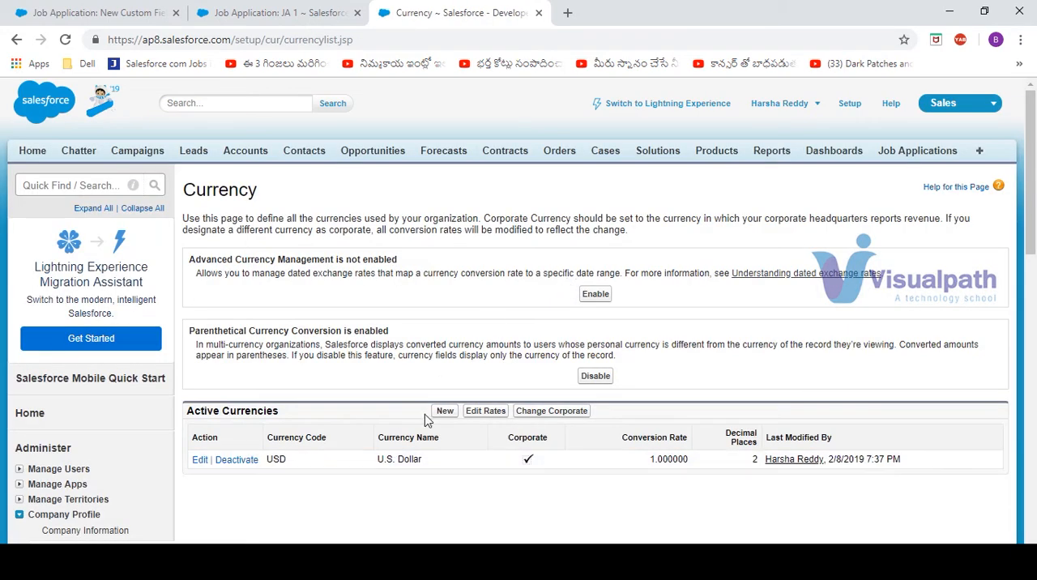
Add the currency INR - Indian Rupee with a conversion rate of 70 and two decimal places, and save it
click(446, 414)
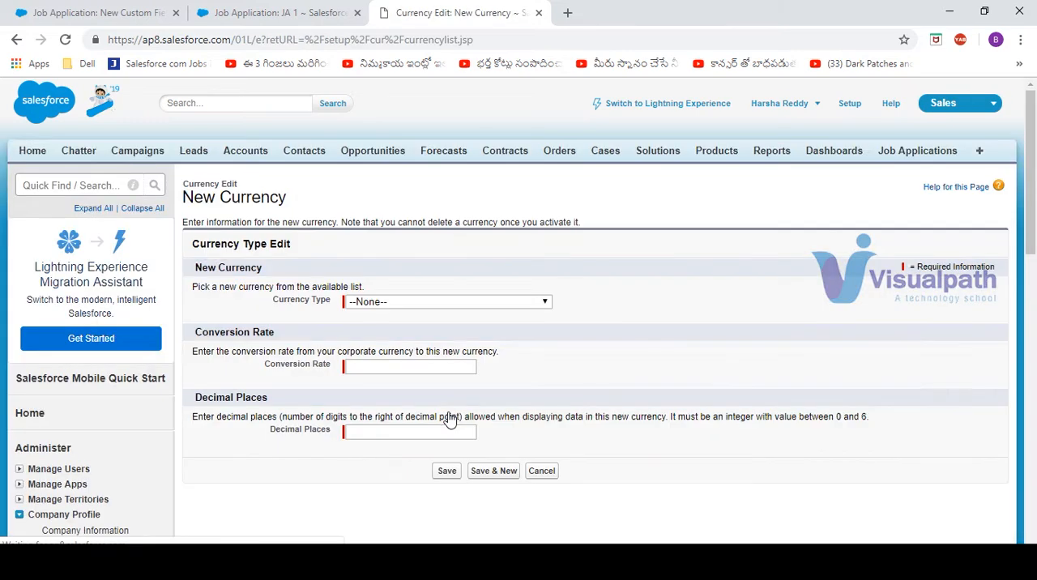
click(468, 306)
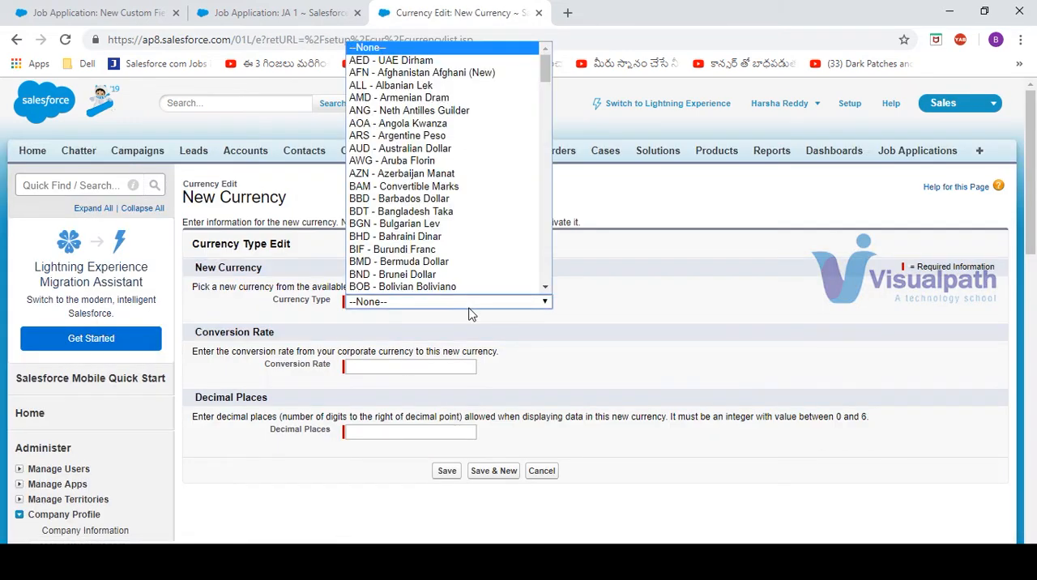
text(in)
key(Return)
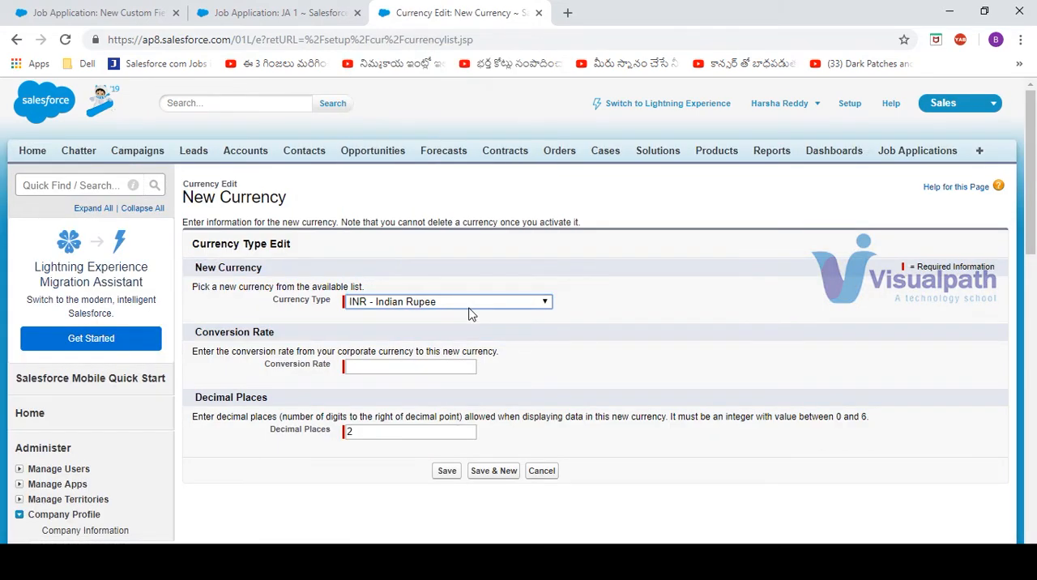
click(393, 369)
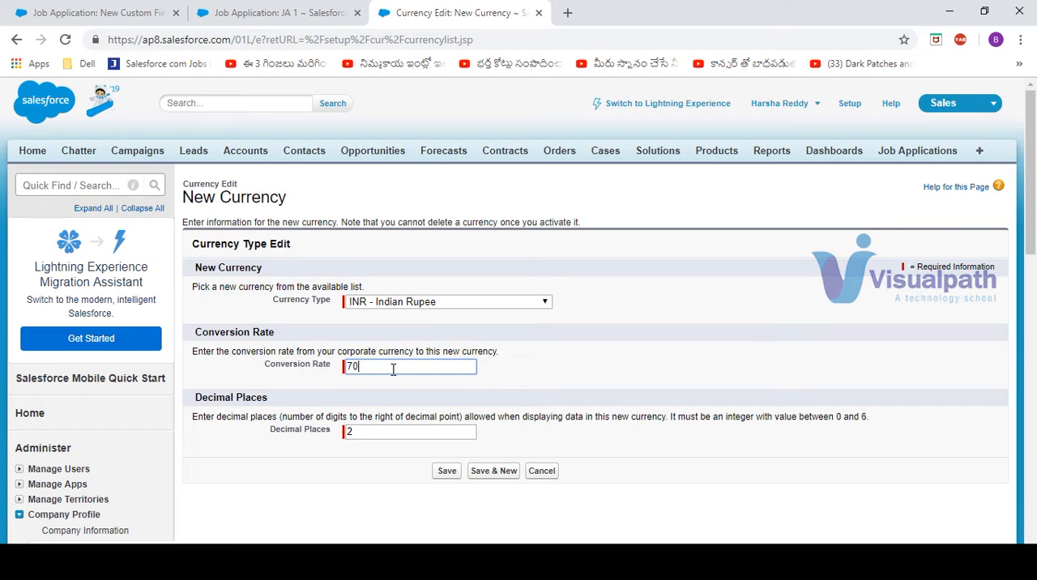
click(447, 471)
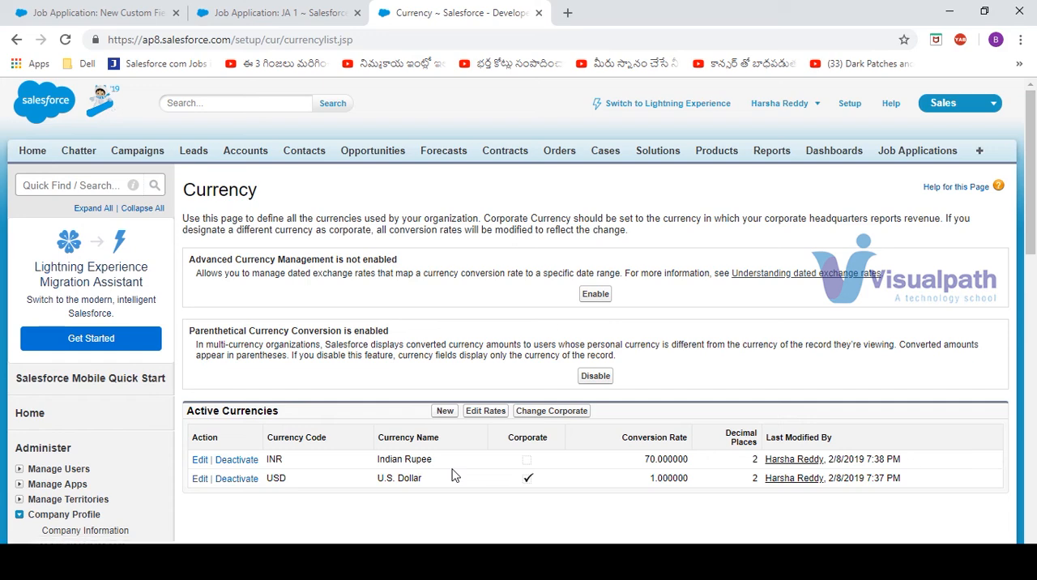
Change the currency of job application JA 1 to INR - Indian Rupee and save the record
click(253, 12)
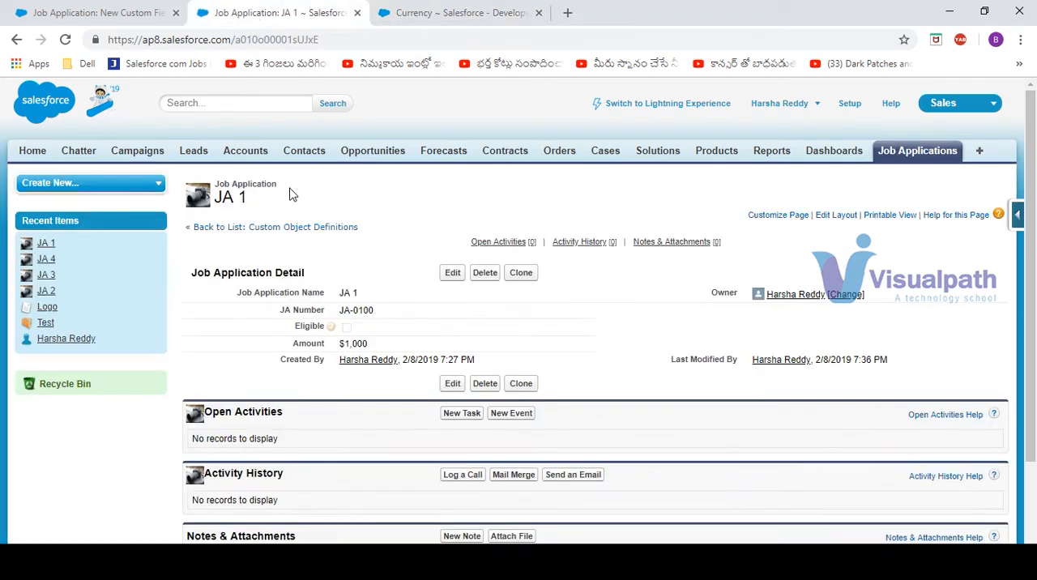
click(450, 274)
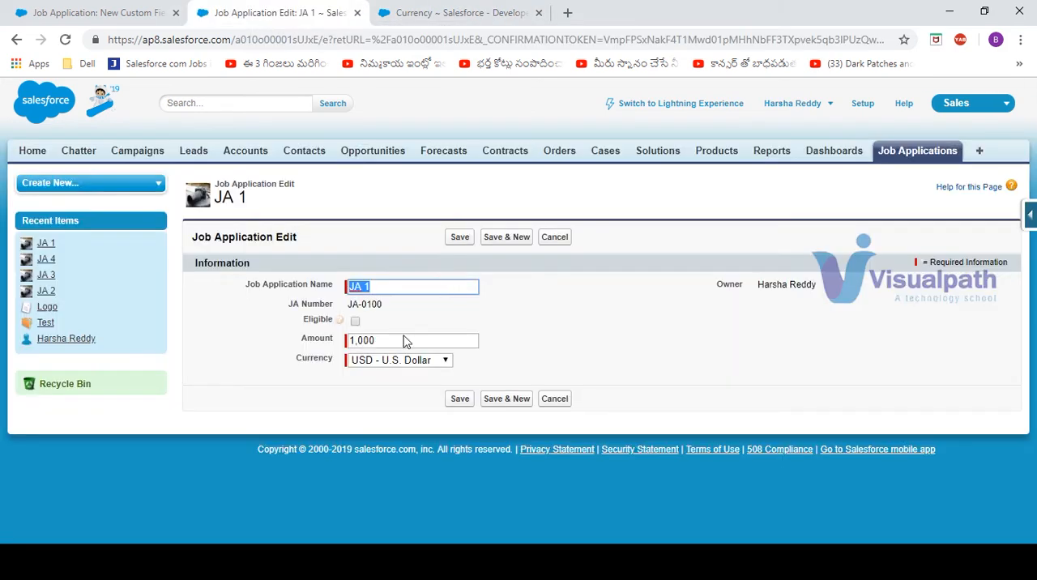
click(446, 365)
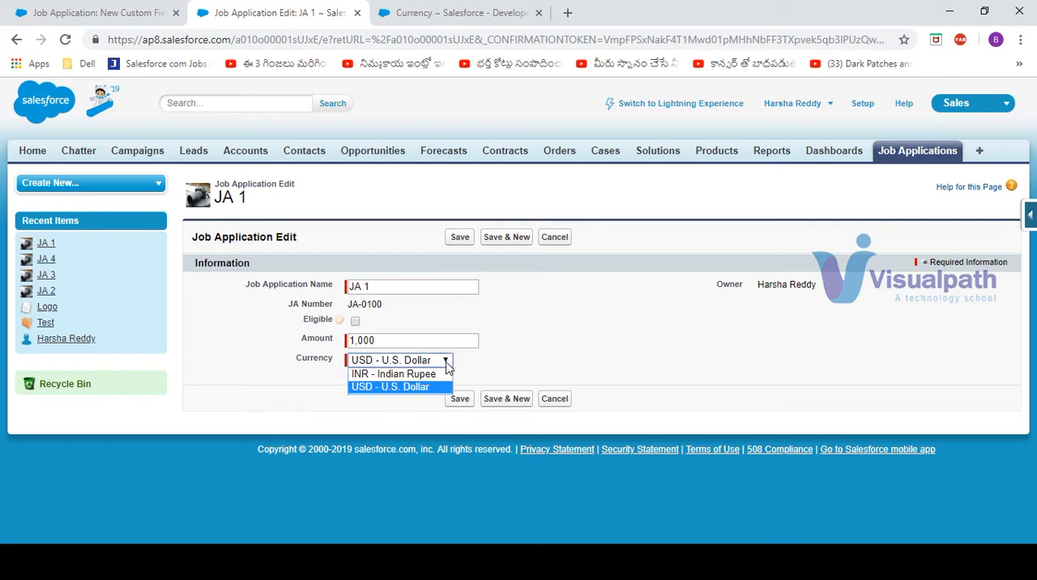
click(421, 377)
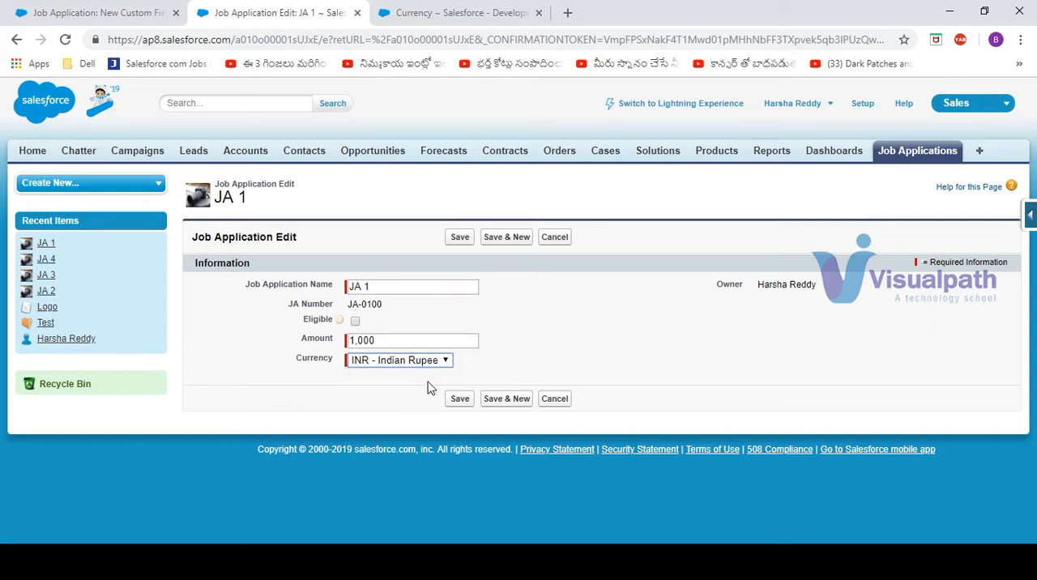
click(458, 400)
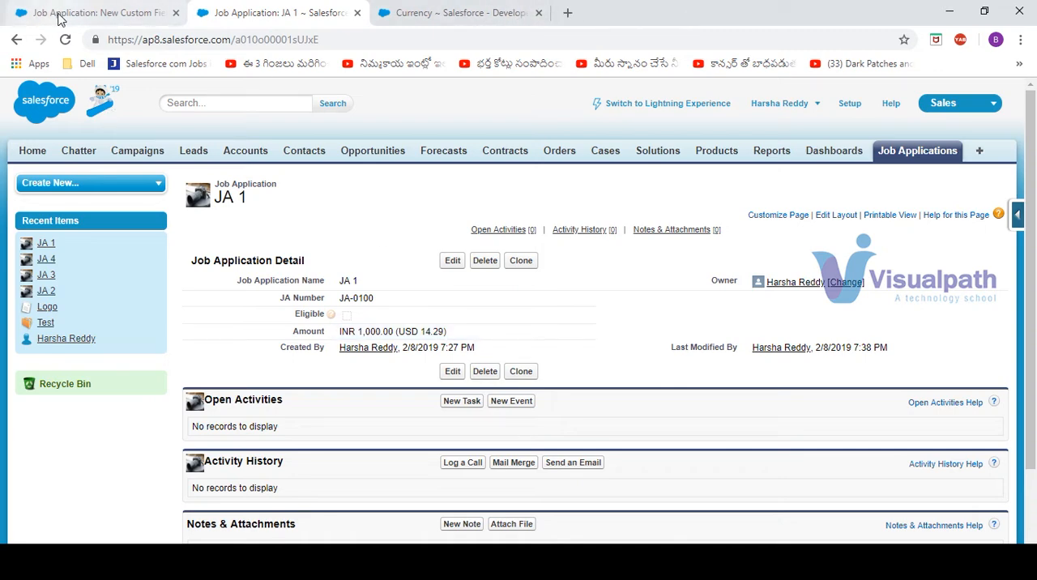
Choose Email as the data type for the new Job Application custom field and continue to its details
click(28, 12)
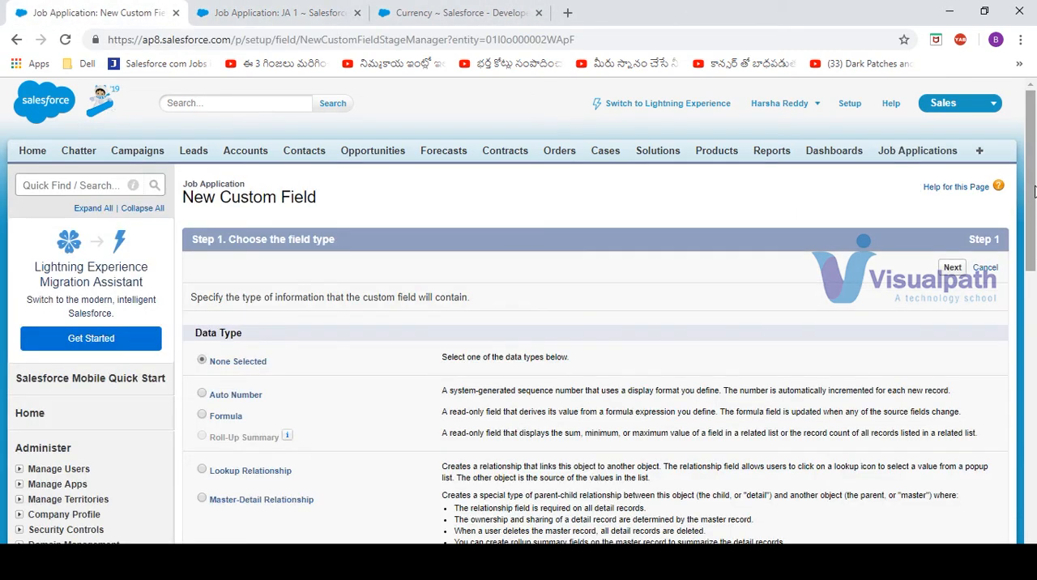
drag(1034, 191, 1034, 252)
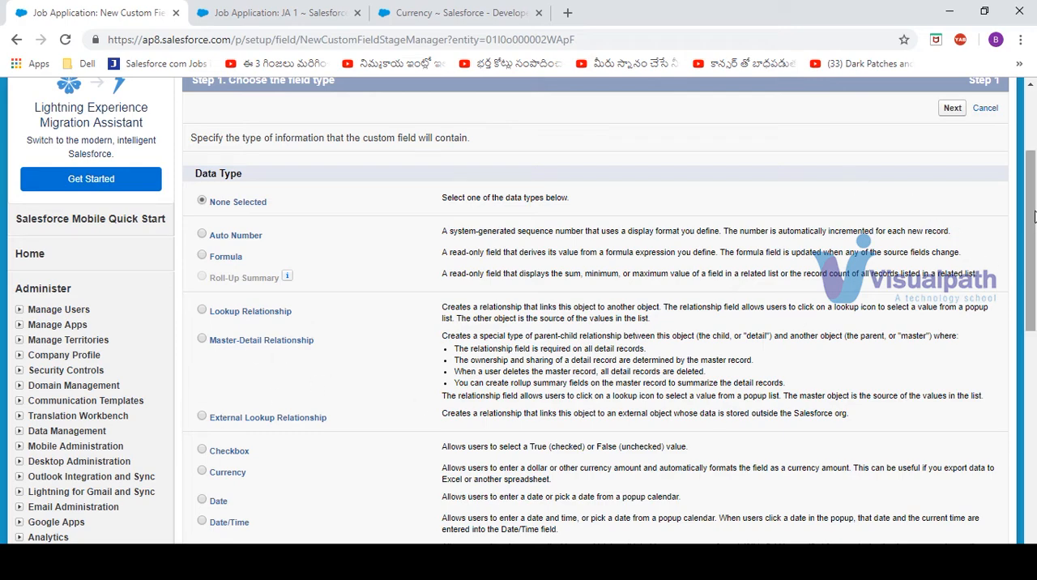
scroll(283, 279, down, 3)
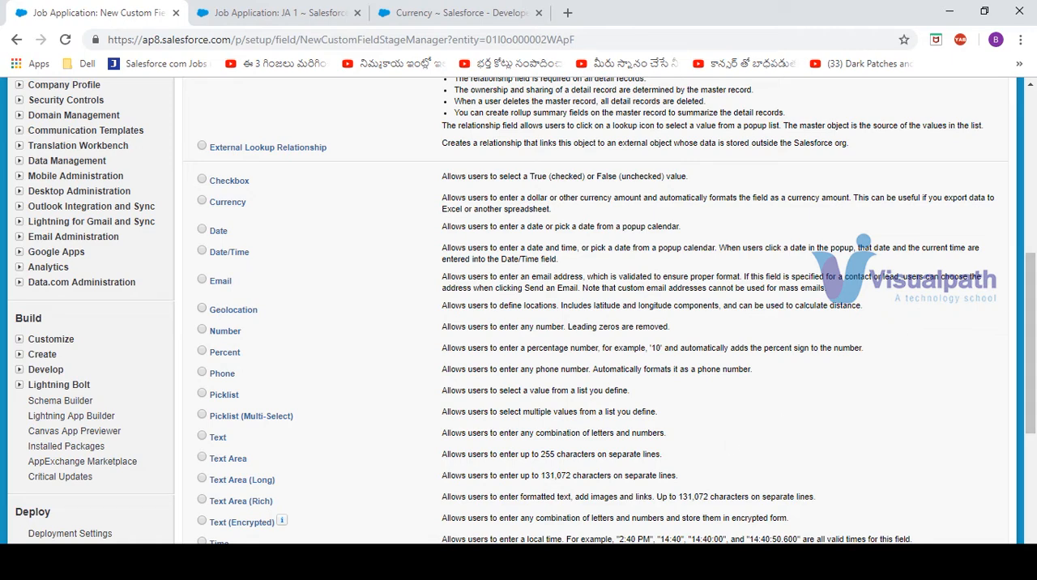
key(alt+Tab)
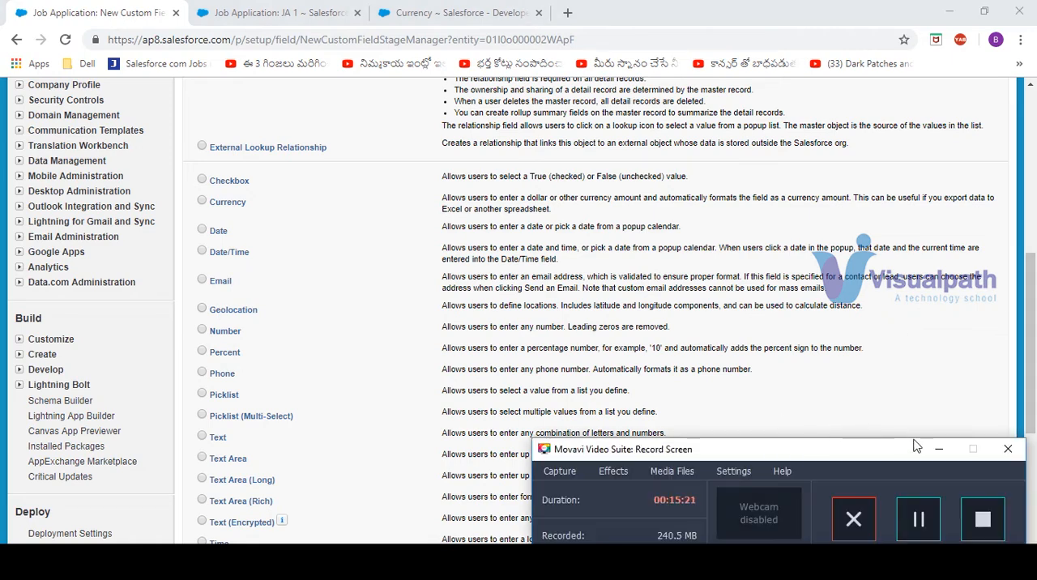
click(940, 450)
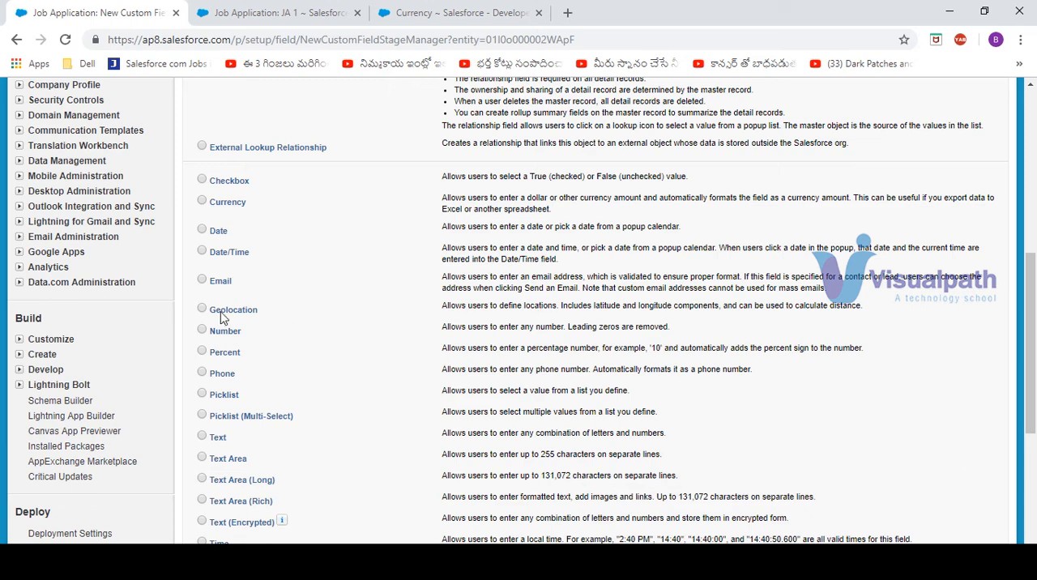
click(202, 280)
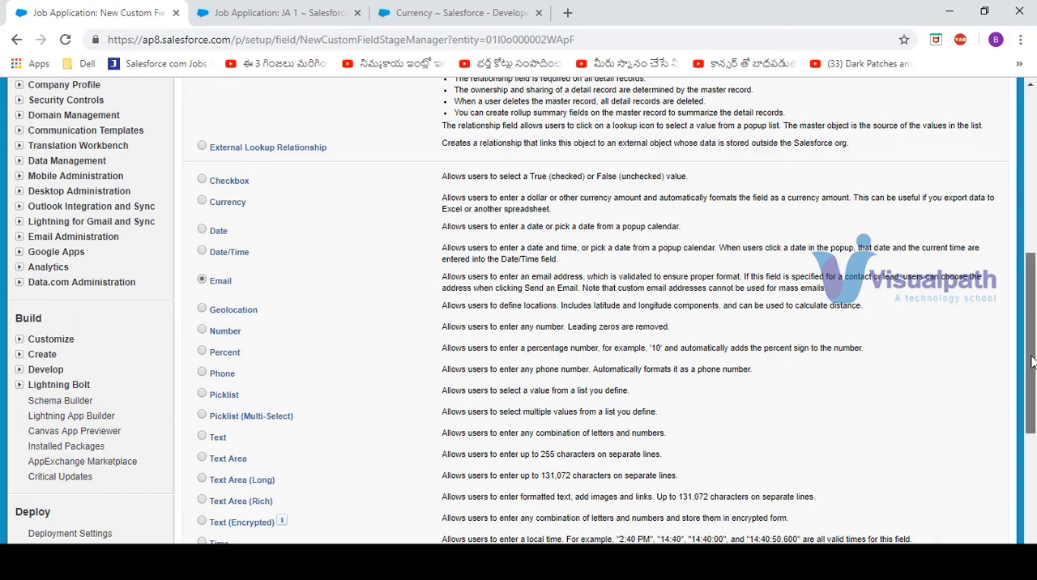
drag(1026, 389, 1026, 248)
click(952, 210)
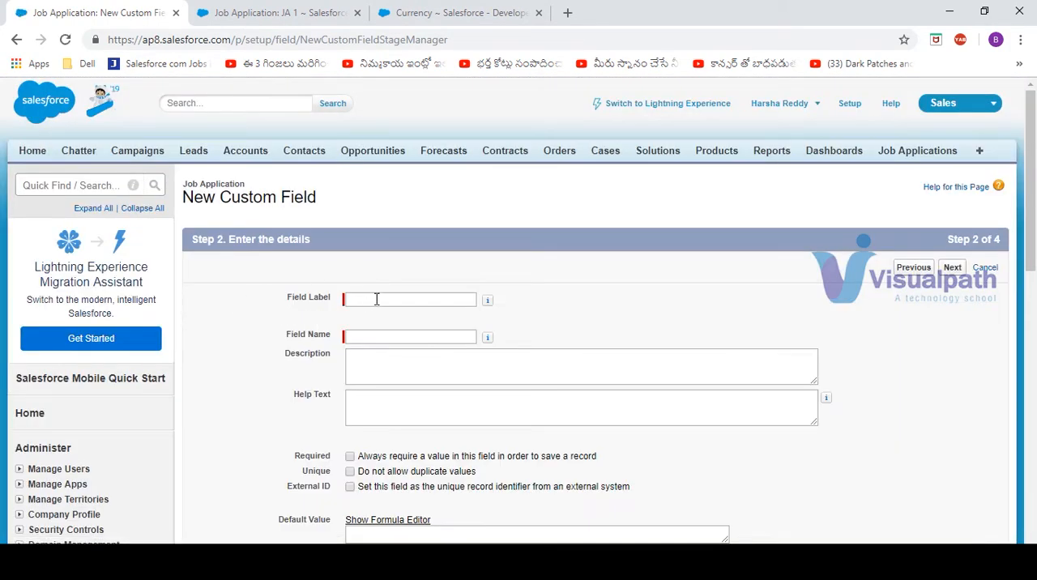
Label the new field Email, keep the matching field name, and continue to field-level security
click(377, 299)
text(Email)
key(Tab)
drag(1031, 209, 1033, 361)
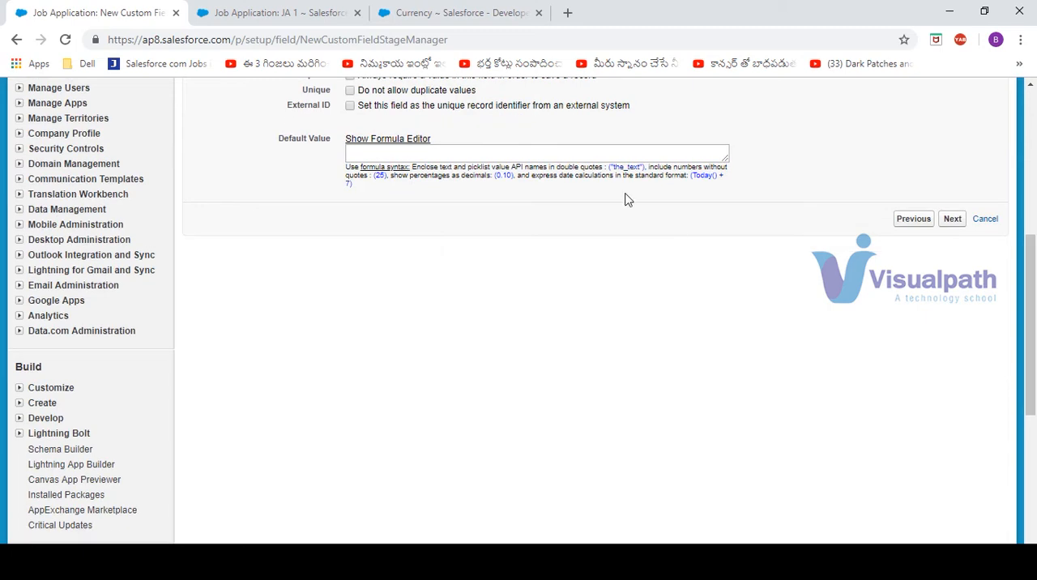
drag(1034, 316, 1033, 197)
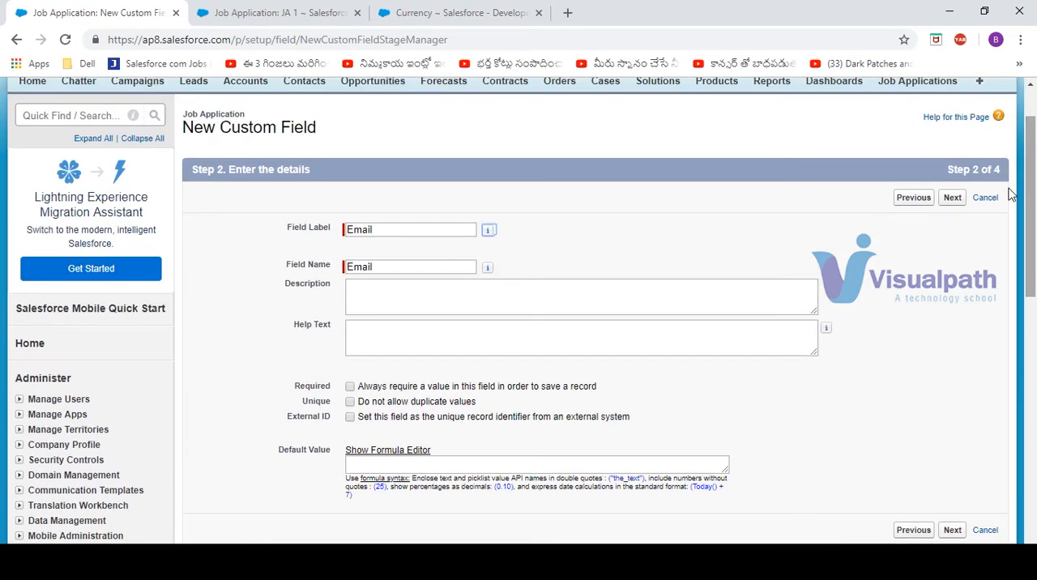
click(952, 198)
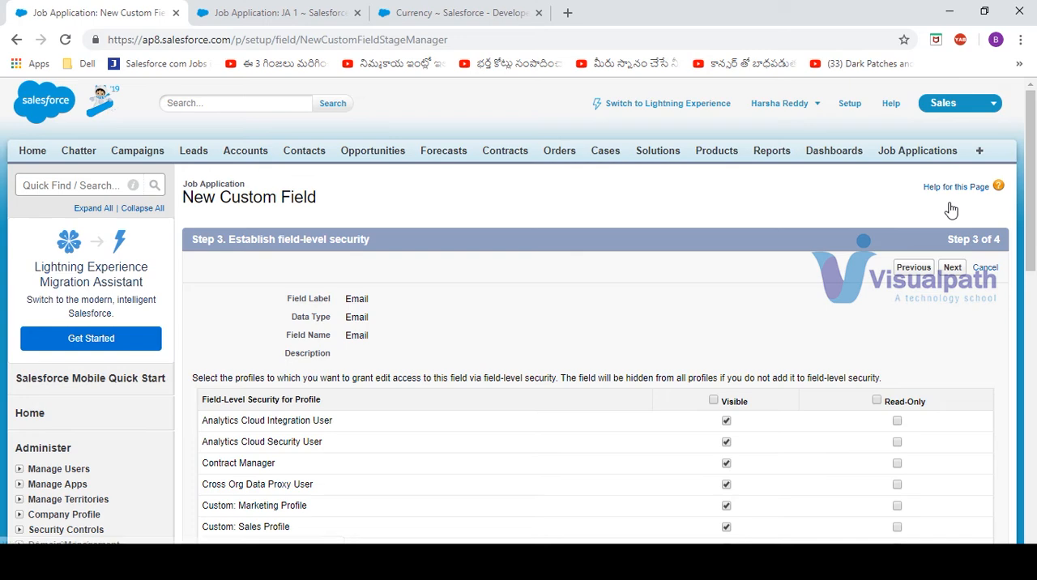
Make the Email field visible to all profiles and save it on the Job Application Layout
click(714, 401)
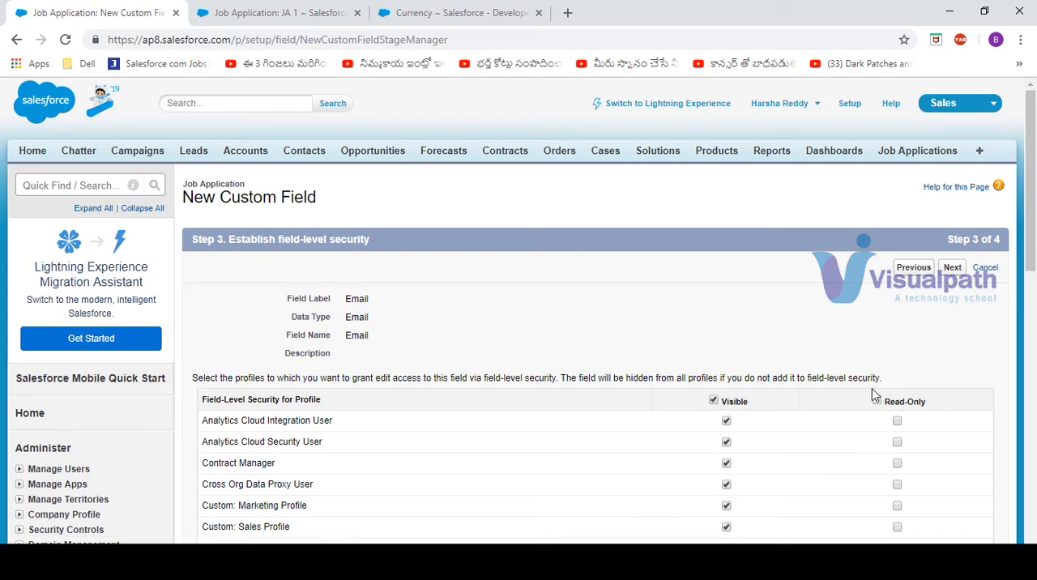
click(953, 268)
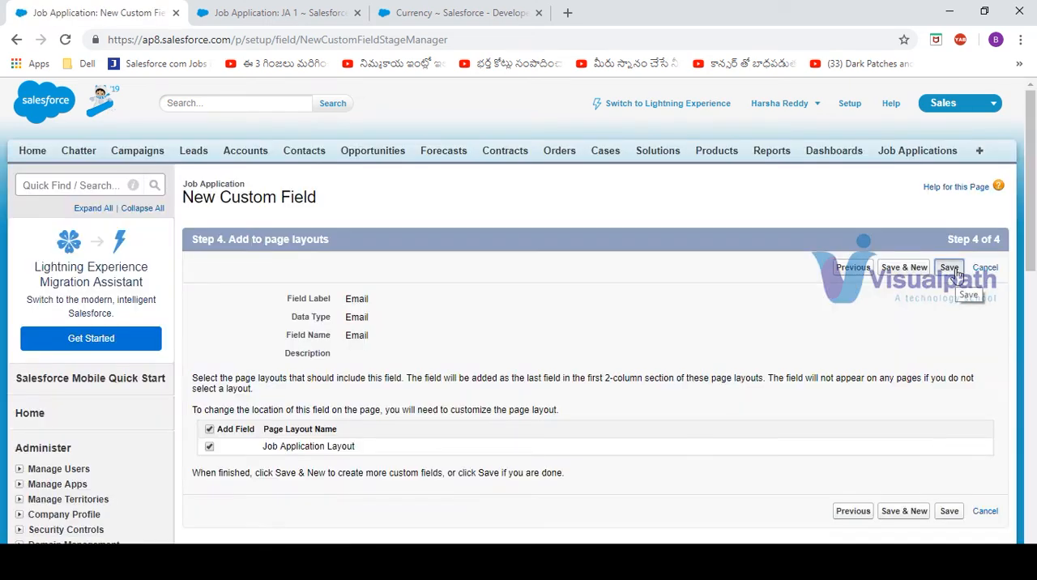
click(952, 271)
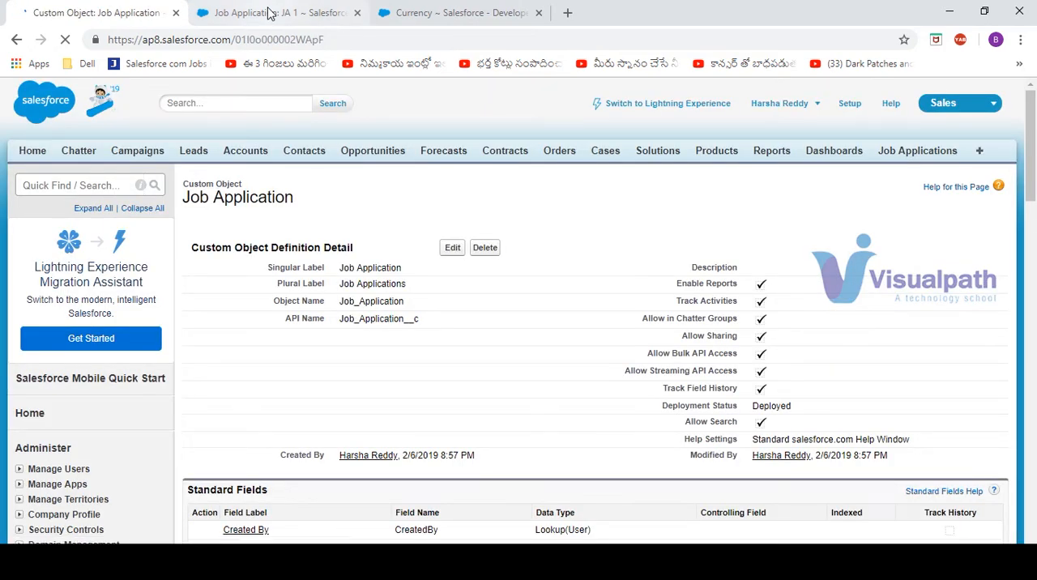
Edit job application JA 1 and try to save it with "xyz" in the Email field
click(206, 11)
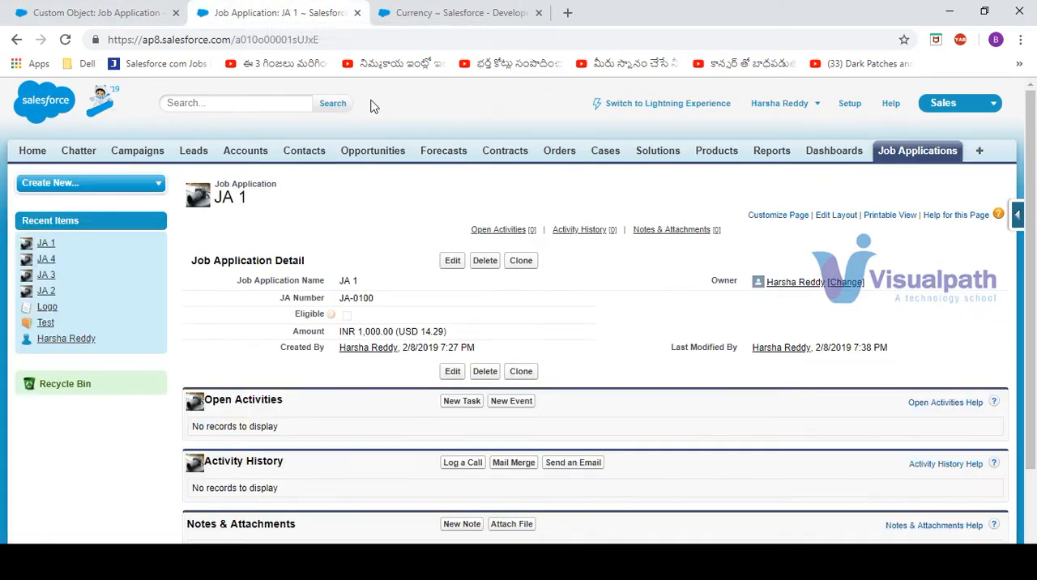
click(453, 263)
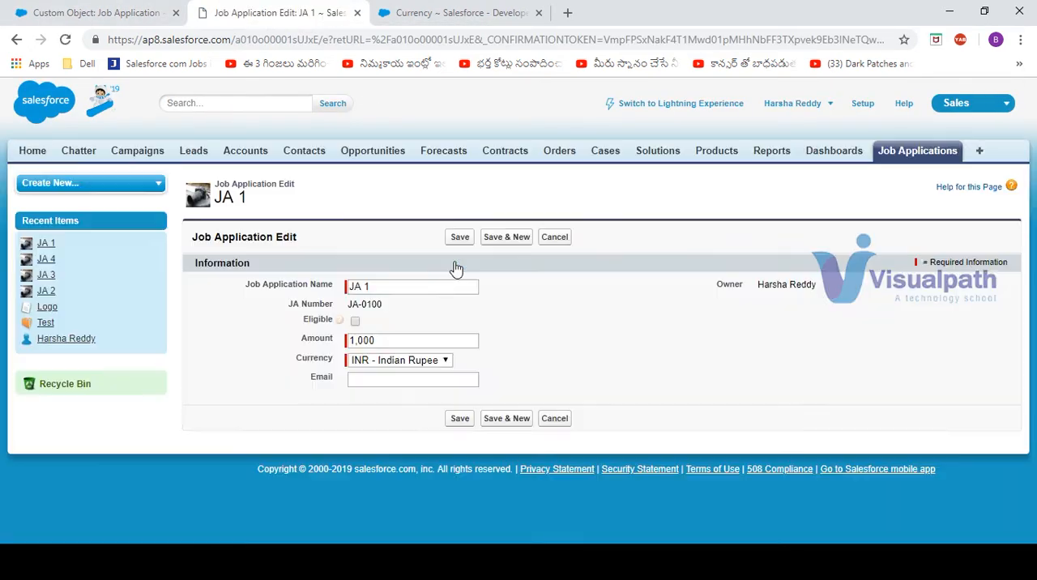
click(389, 378)
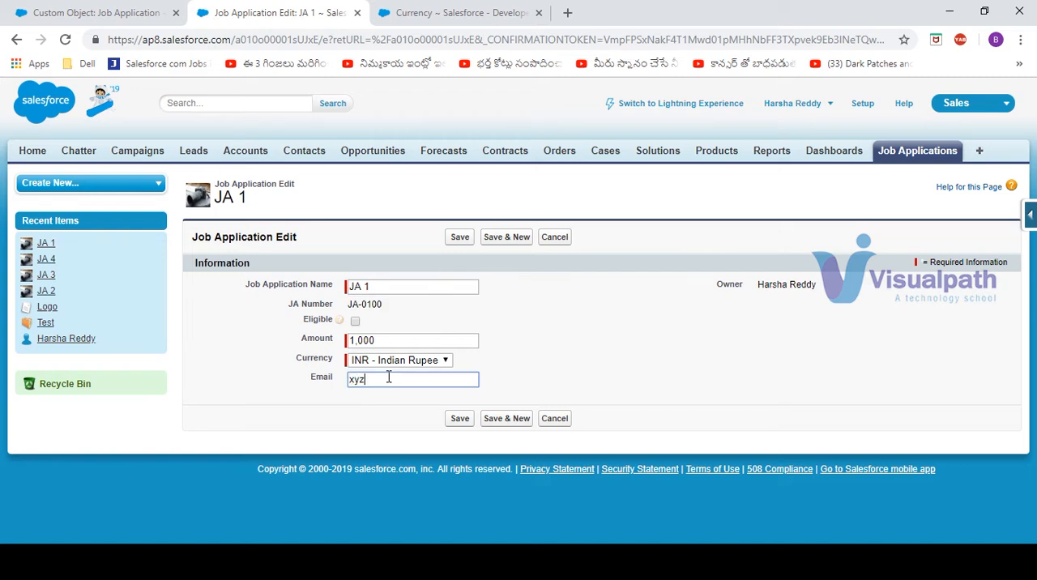
click(459, 418)
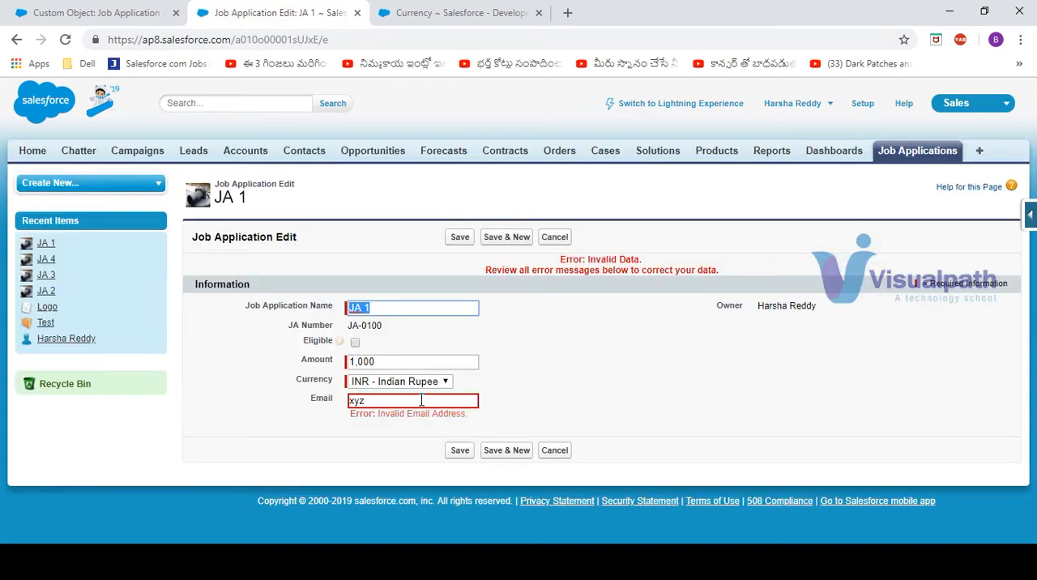
Extend the Email value with an @ sign and a domain name without an ending, and try saving JA 1
click(423, 400)
text(@abc)
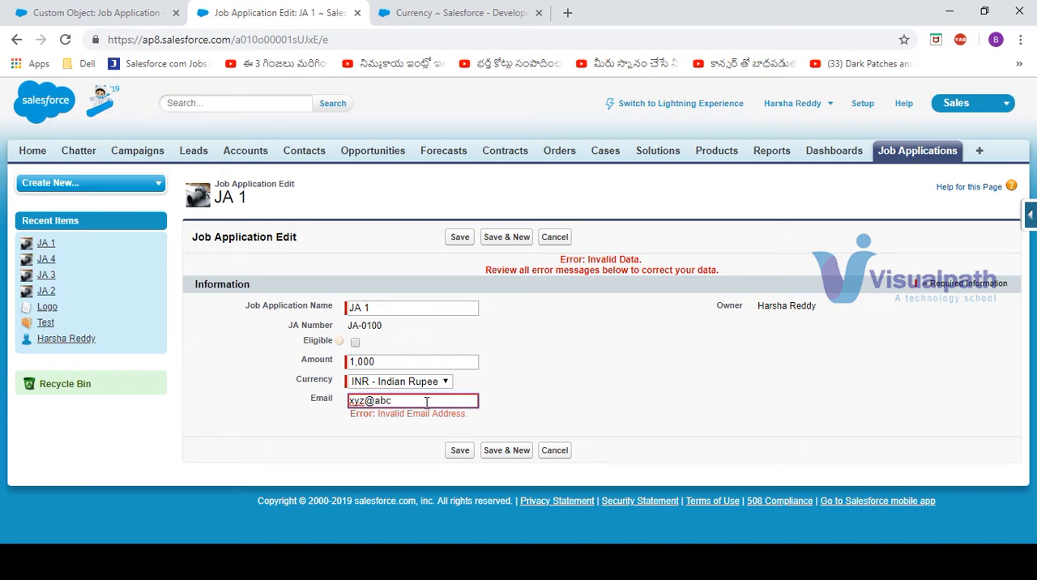
click(460, 450)
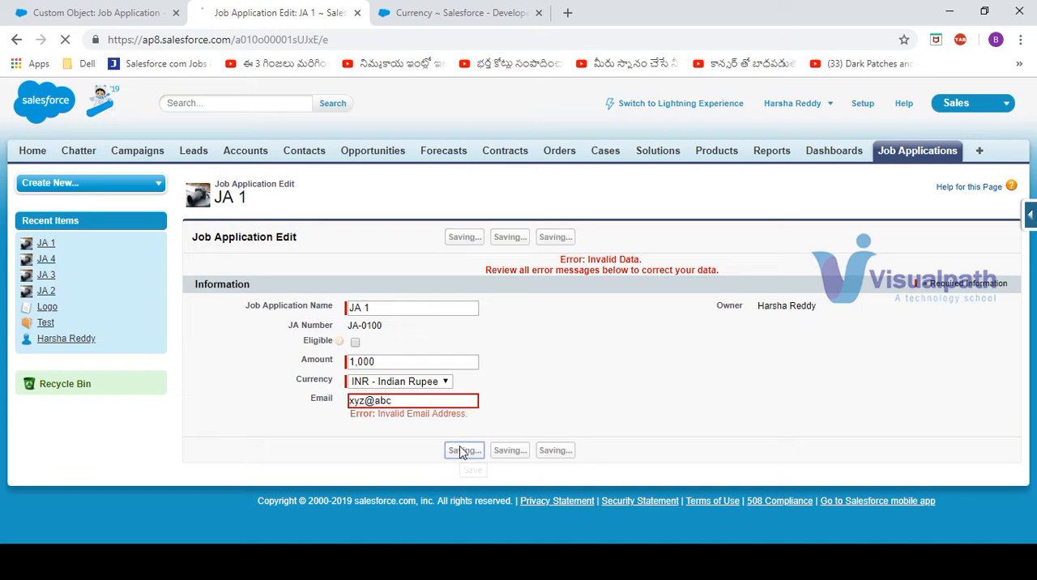
Complete the email address with a domain ending, save JA 1, and try the email link, dismissing the app chooser
click(411, 401)
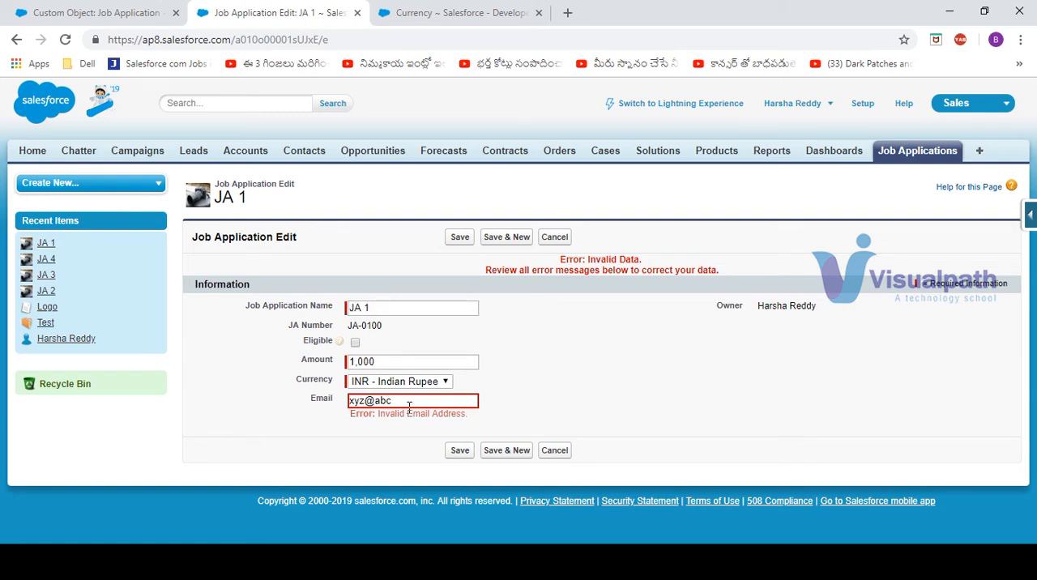
click(407, 401)
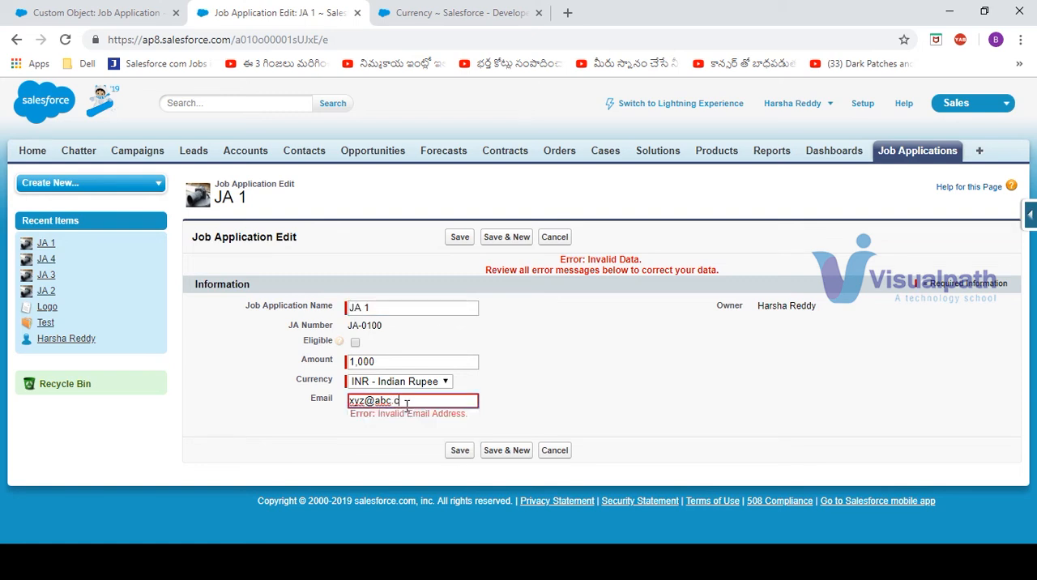
text(co)
click(460, 450)
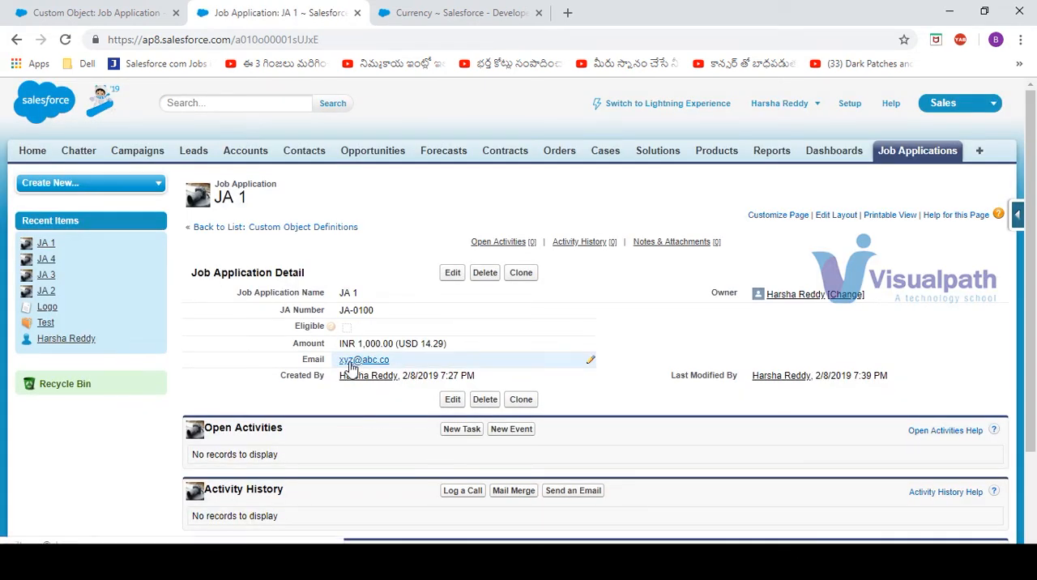
click(352, 363)
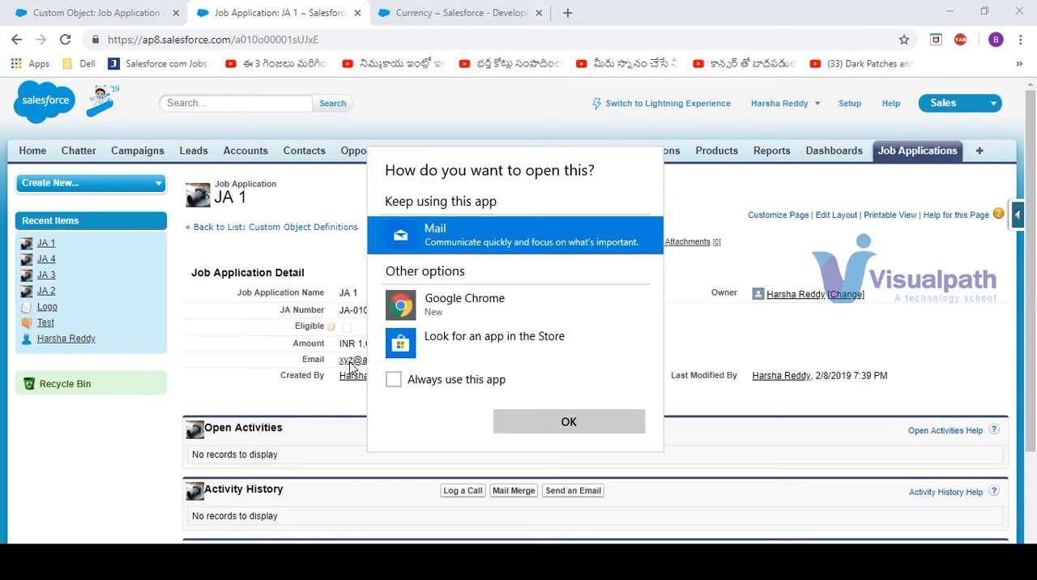
click(716, 198)
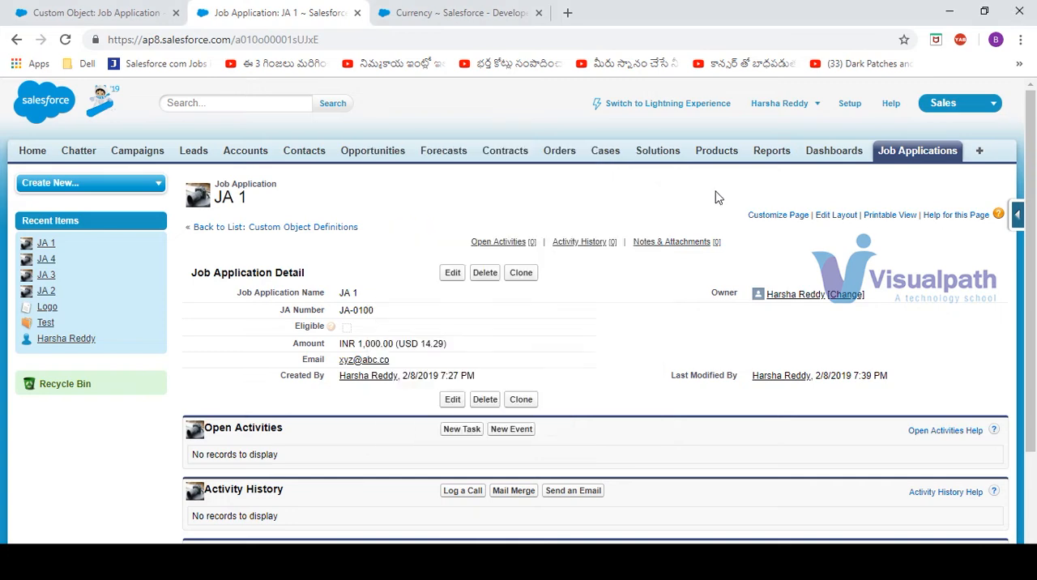
Return to the Job Application object definition and go to its Custom Fields & Relationships list
click(458, 10)
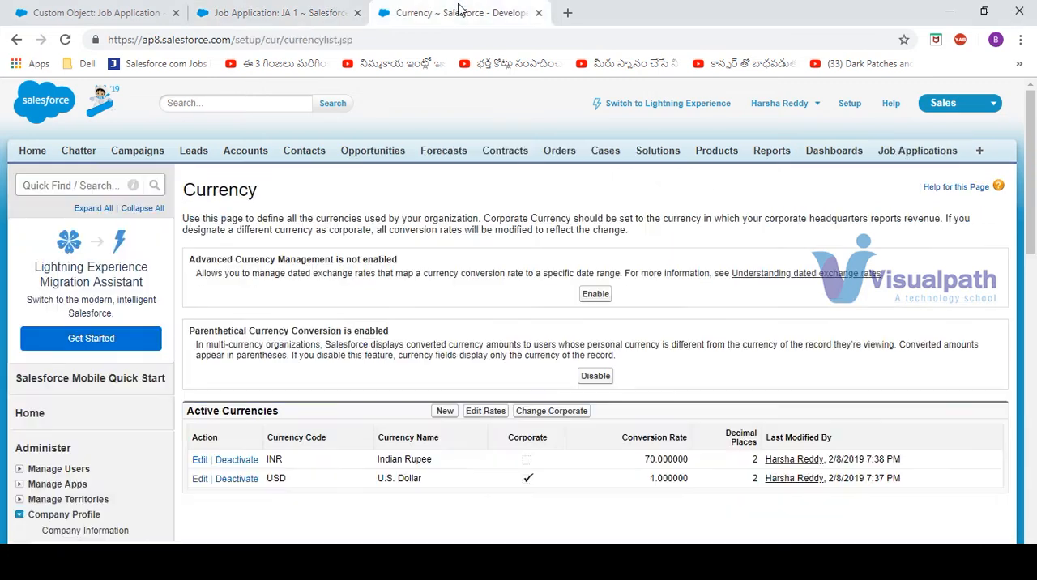
click(73, 14)
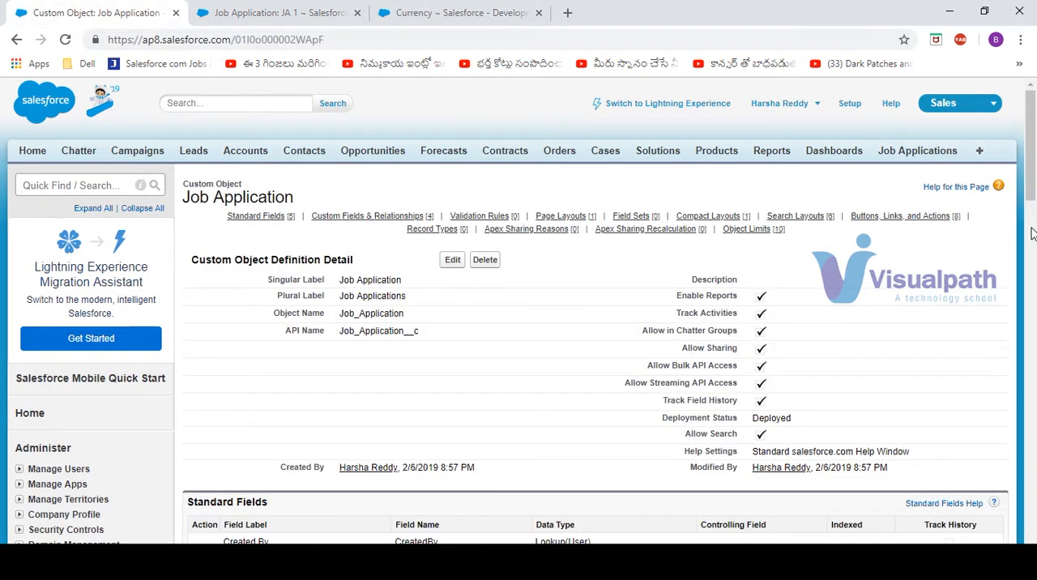
scroll(1031, 202, down, 5)
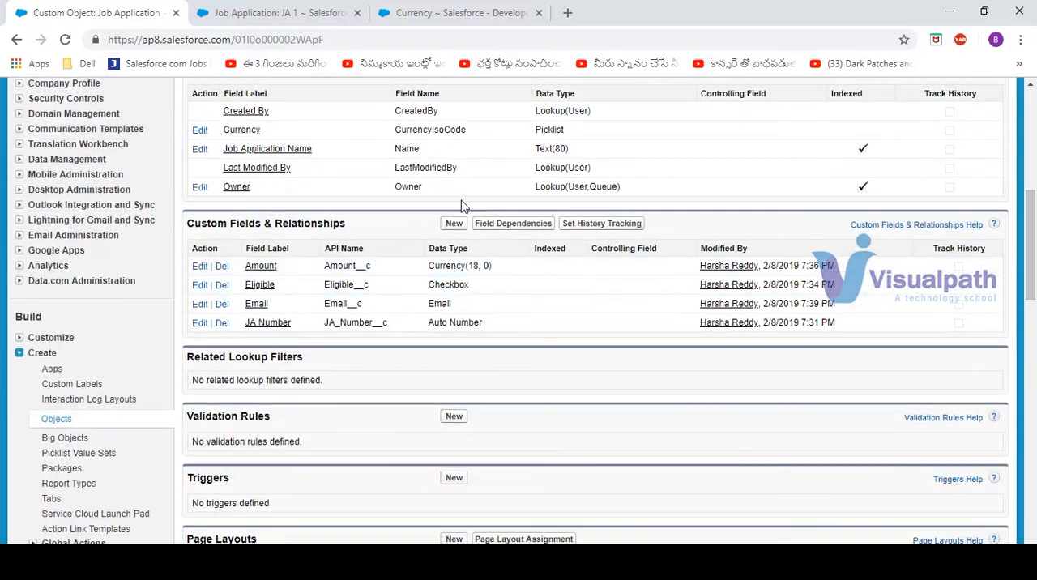
Start a new Job Application custom field of type Date, labelled "Date"
click(453, 225)
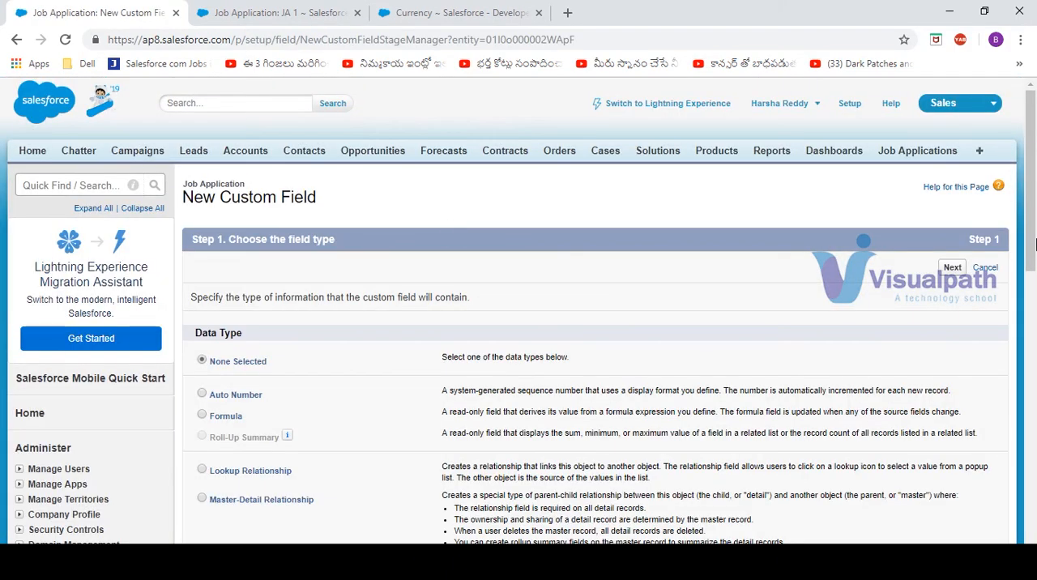
drag(1033, 243, 1034, 432)
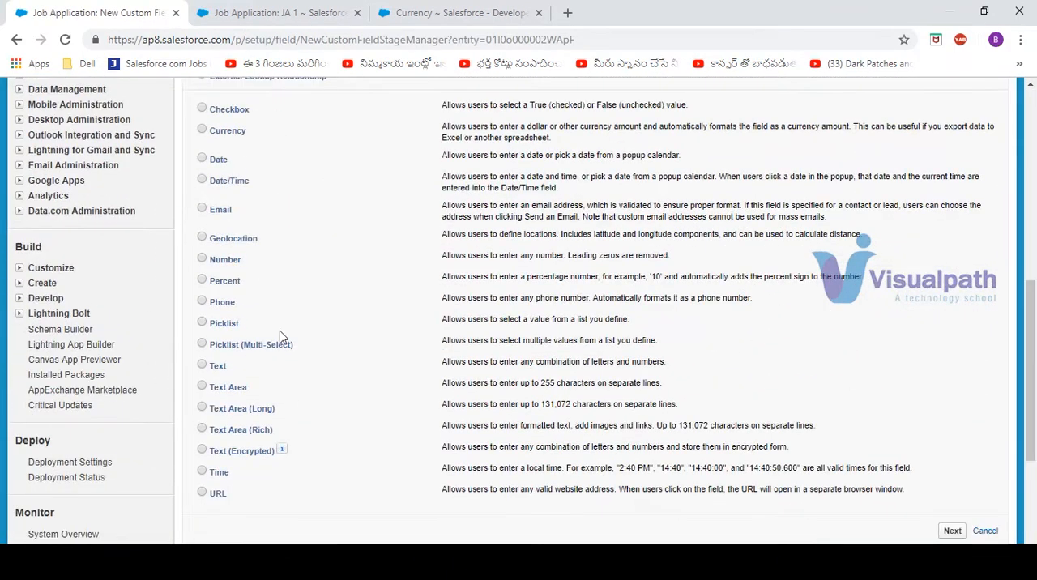
click(202, 160)
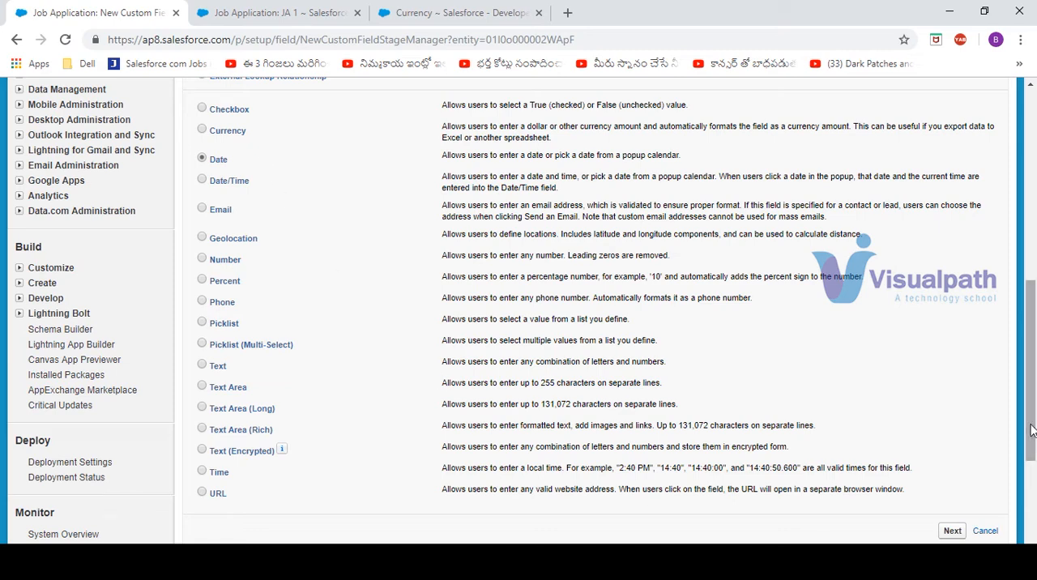
click(953, 531)
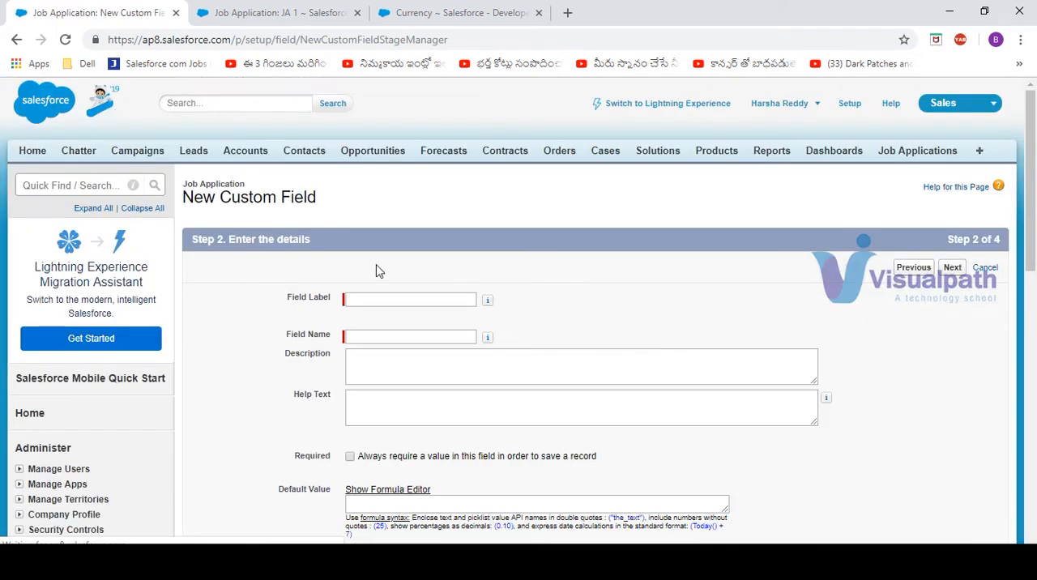
click(400, 299)
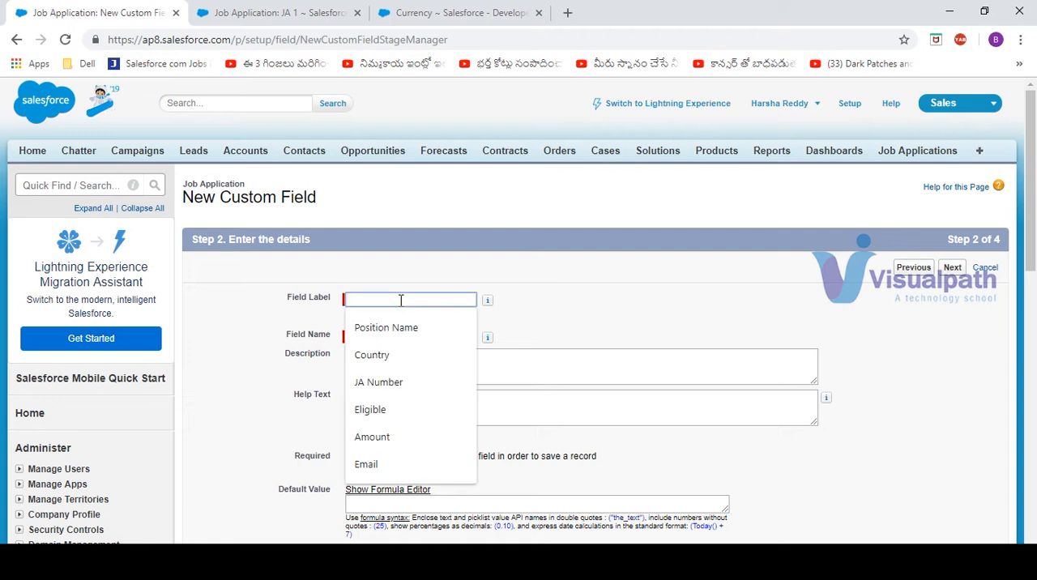
text(Date)
key(Tab)
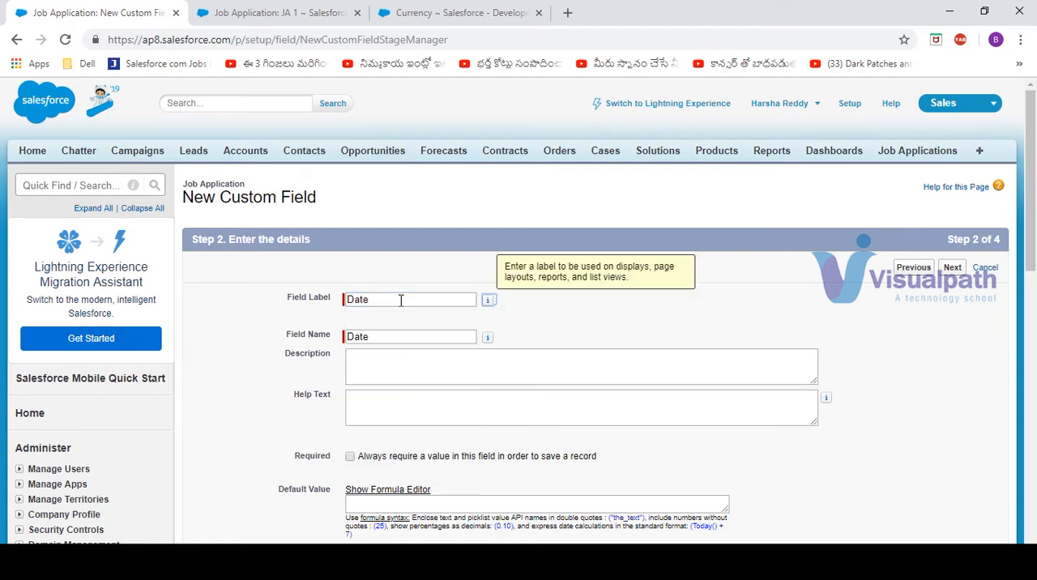
Make the Date field visible to all profiles, keep it on the Job Application Layout, and save it, continuing with another new field
click(951, 271)
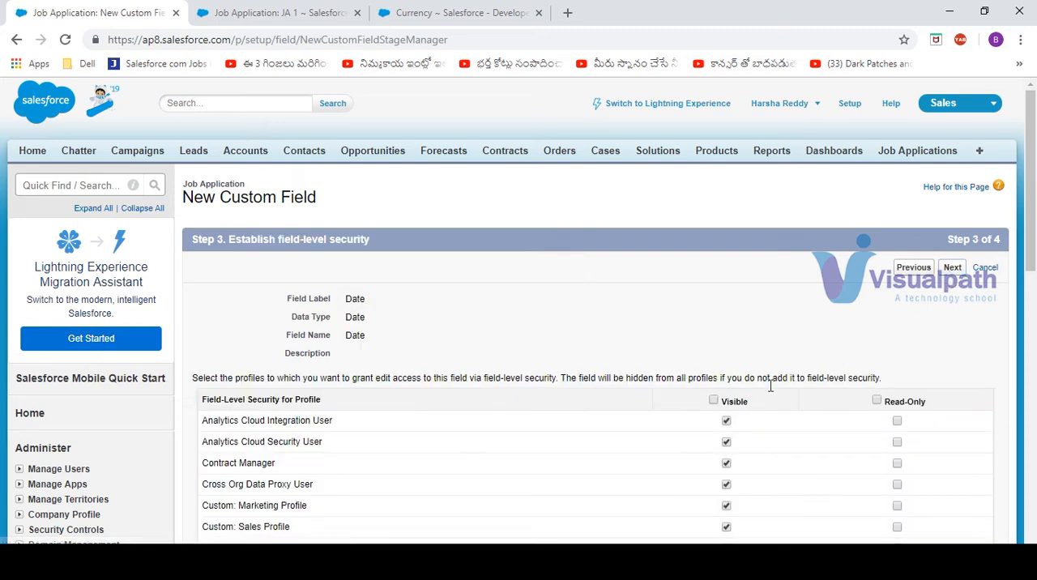
click(713, 399)
click(956, 271)
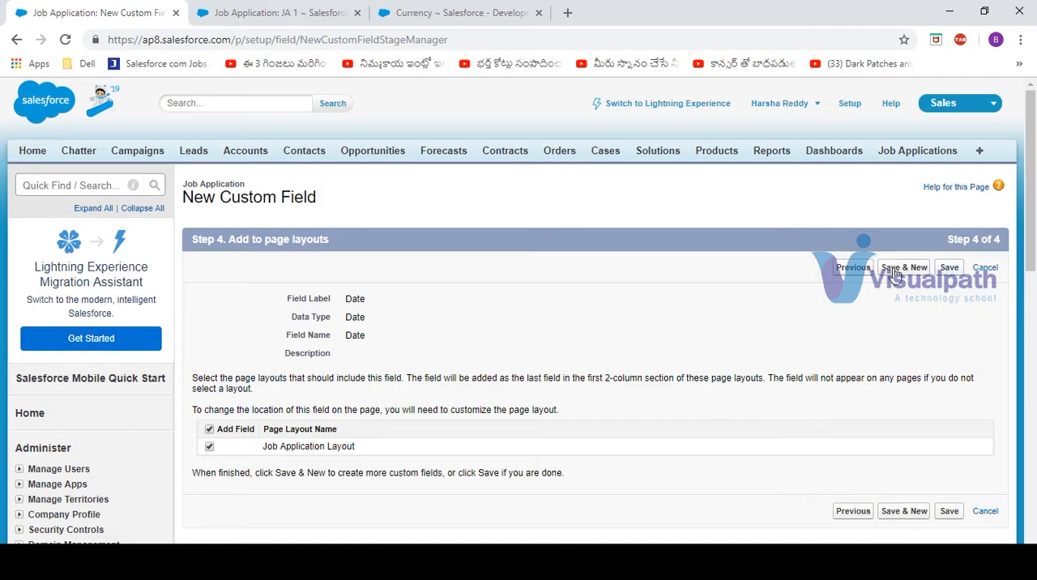
click(899, 269)
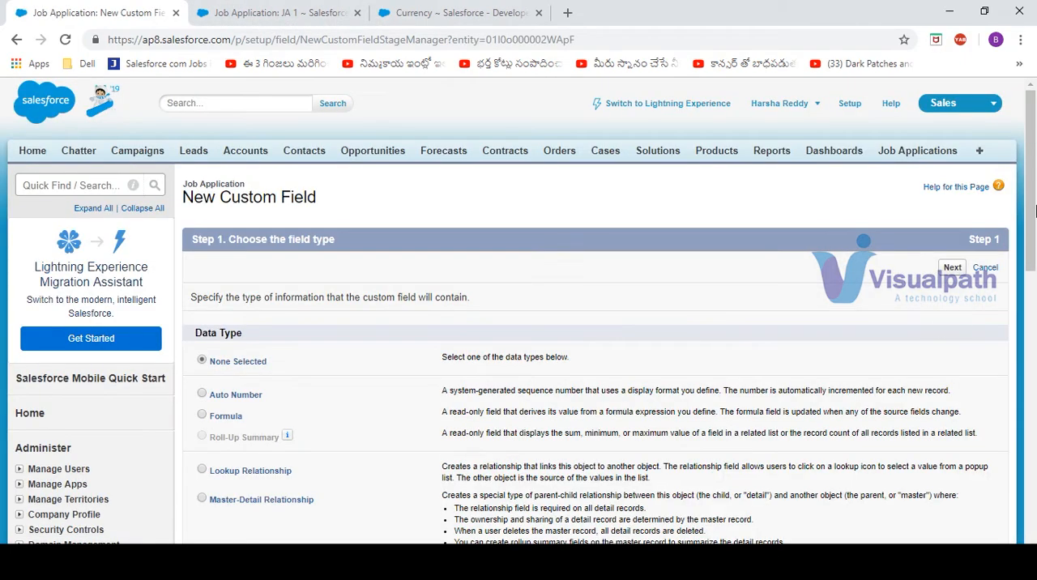
Choose Picklist as the new field's data type and label the field "Country"
drag(1030, 187, 1034, 386)
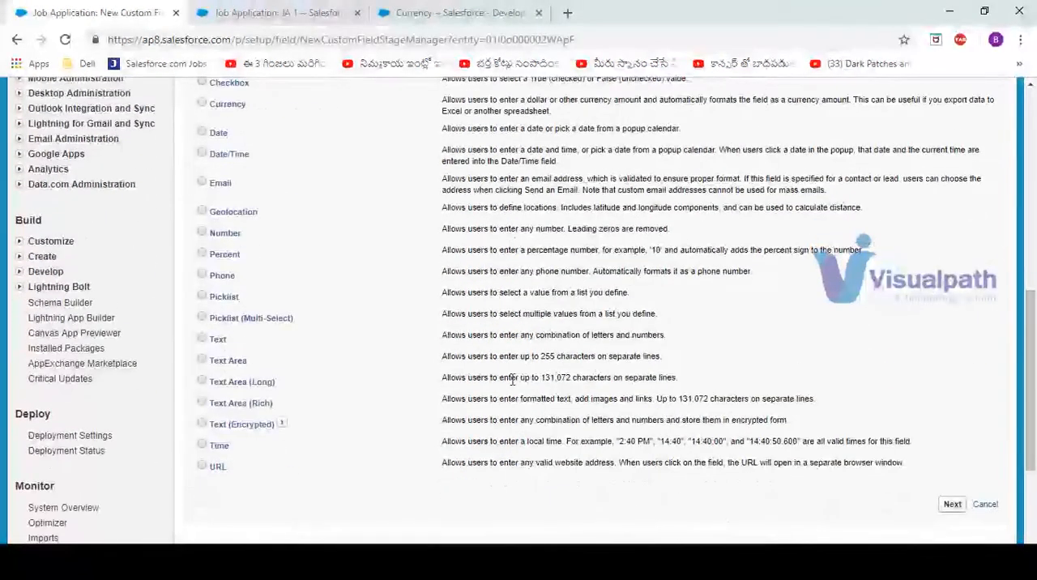
click(202, 297)
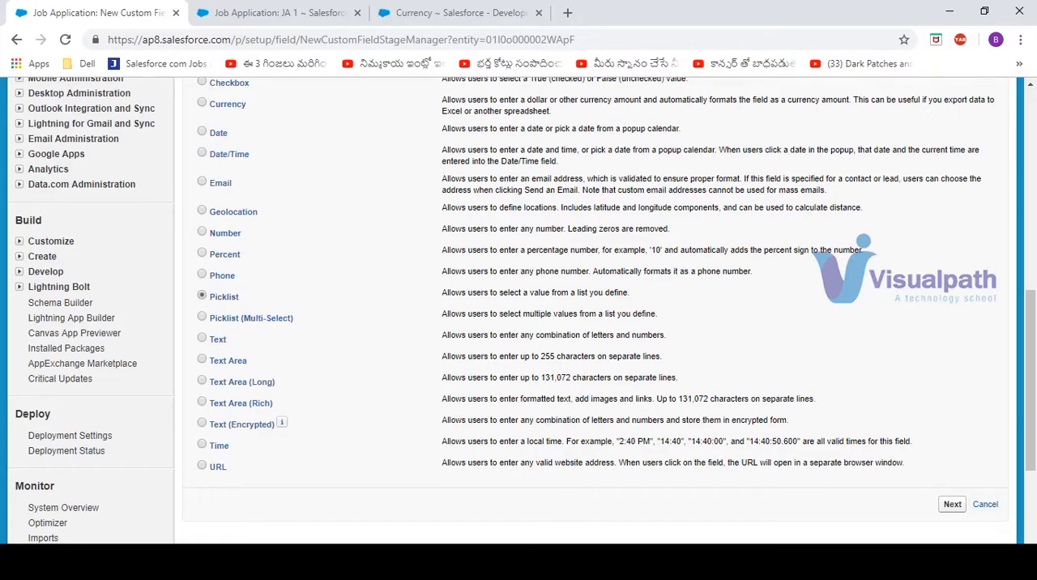
click(951, 505)
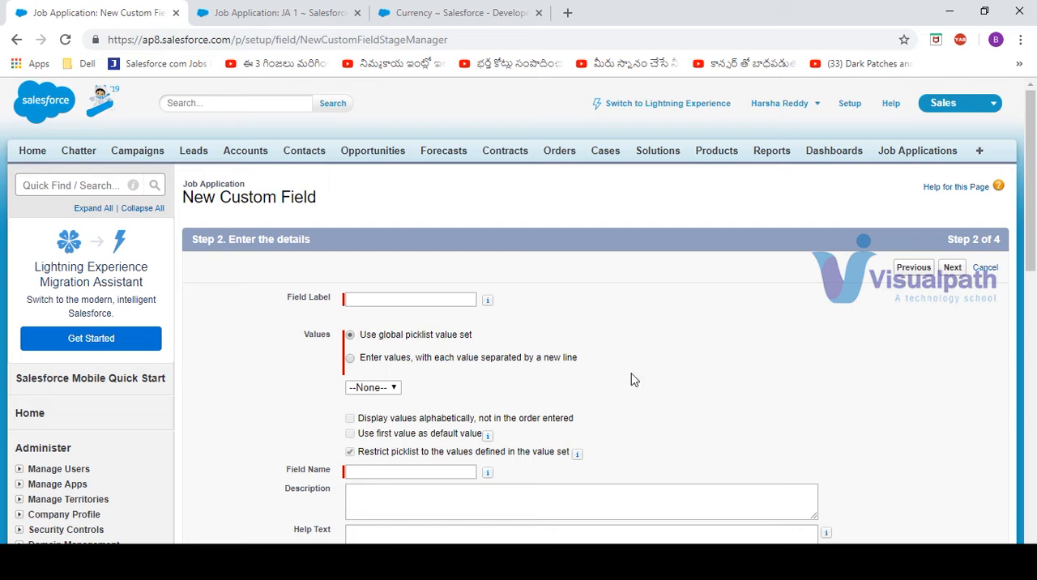
click(398, 302)
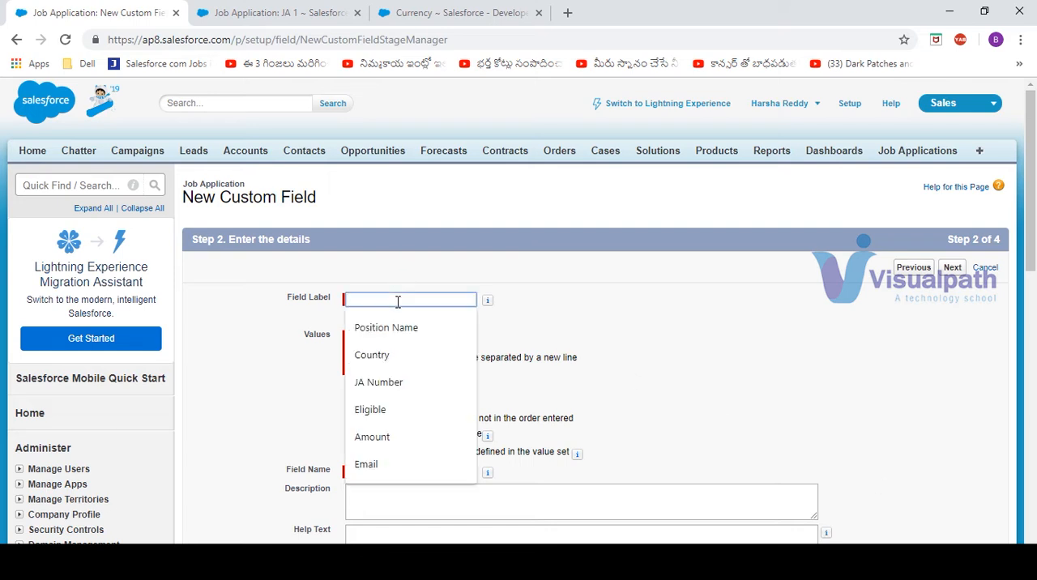
text(Country)
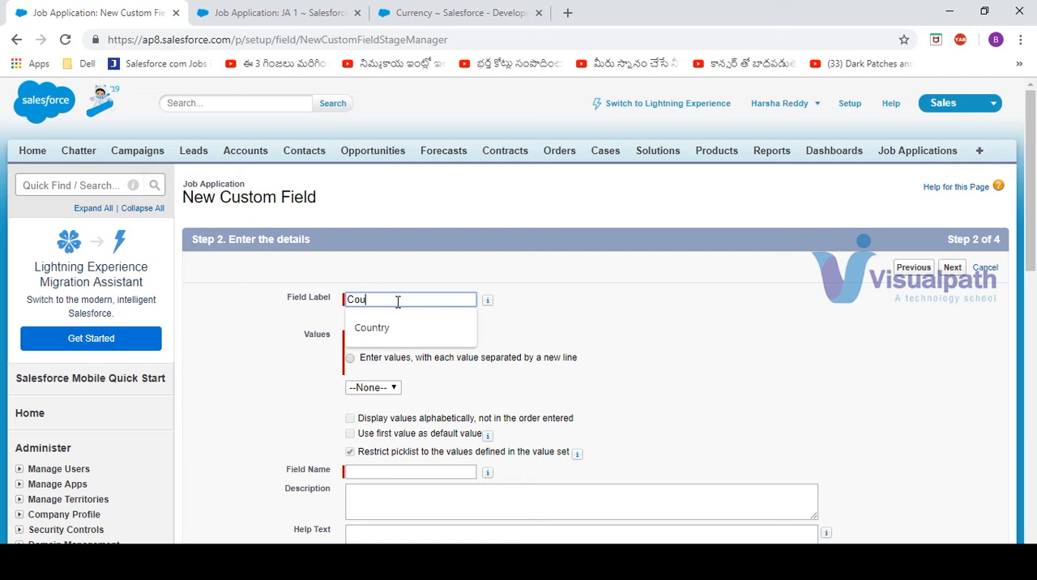
key(Tab)
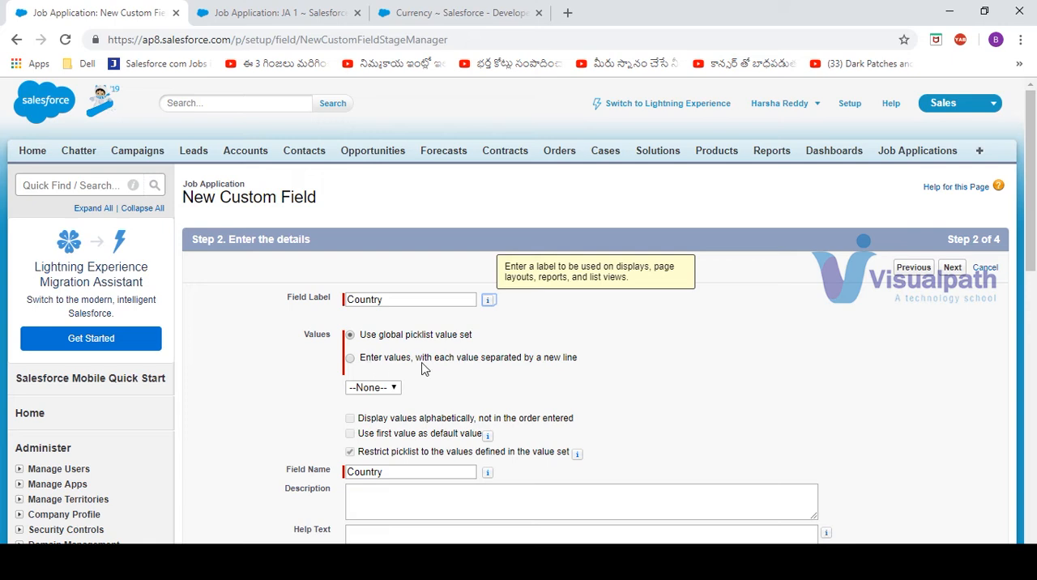
Have the Country picklist use manually entered values and list India, Singapore and Australia on separate lines
click(497, 364)
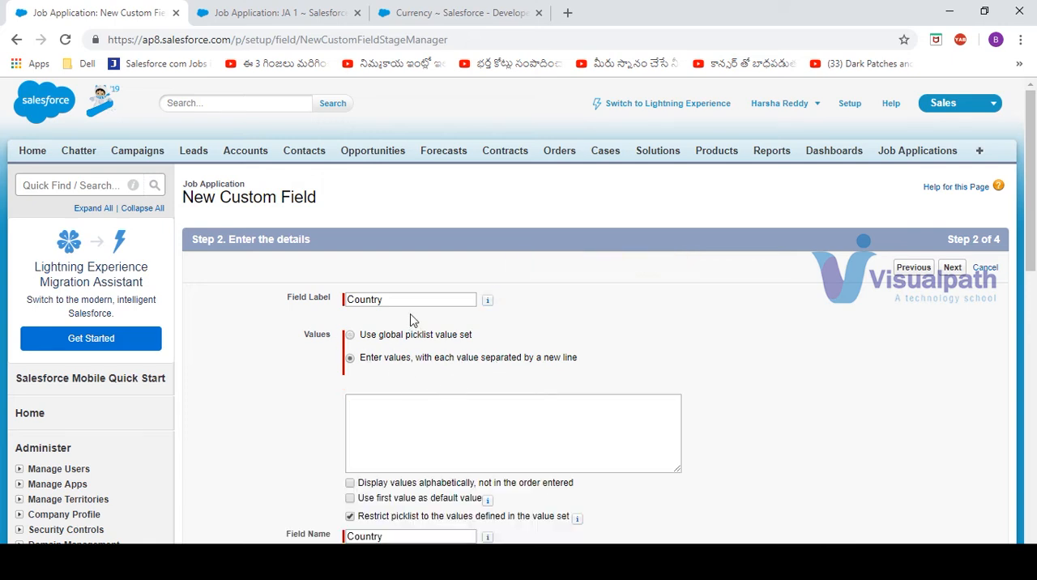
click(409, 430)
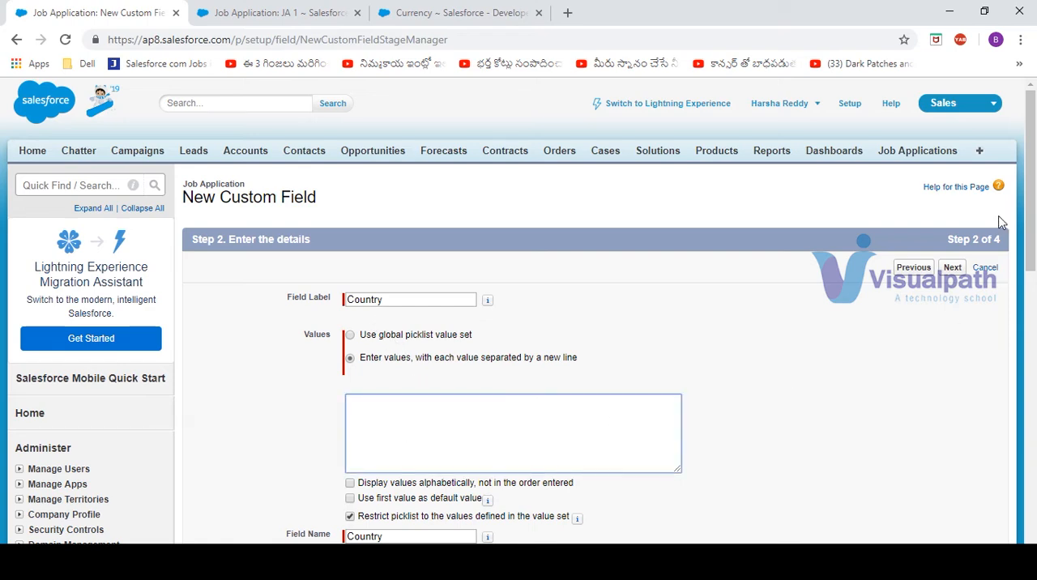
drag(1033, 168, 1032, 222)
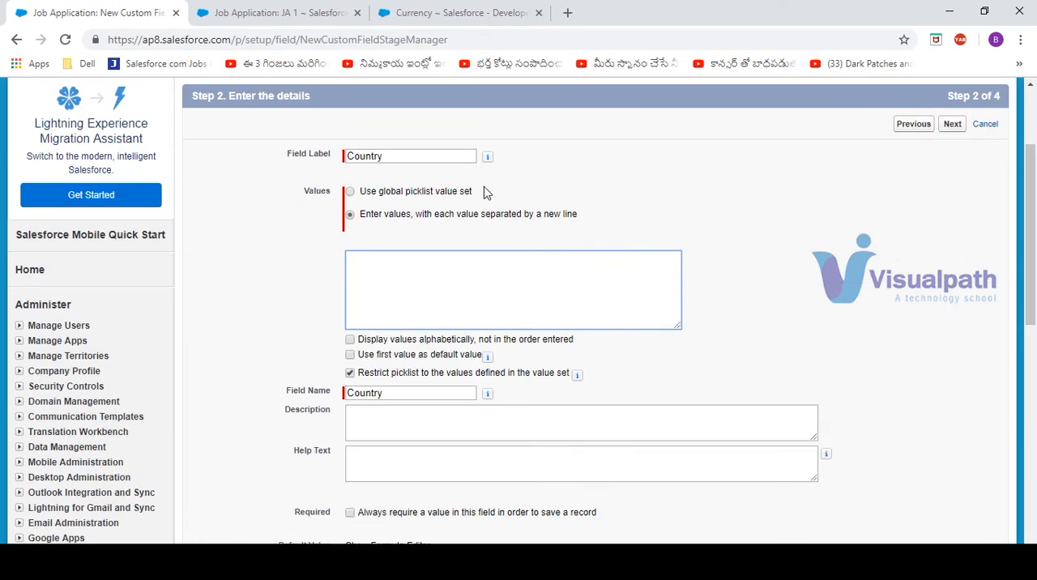
text(India)
key(Return)
text(US)
text(Singapor)
text(Australia)
key(Return)
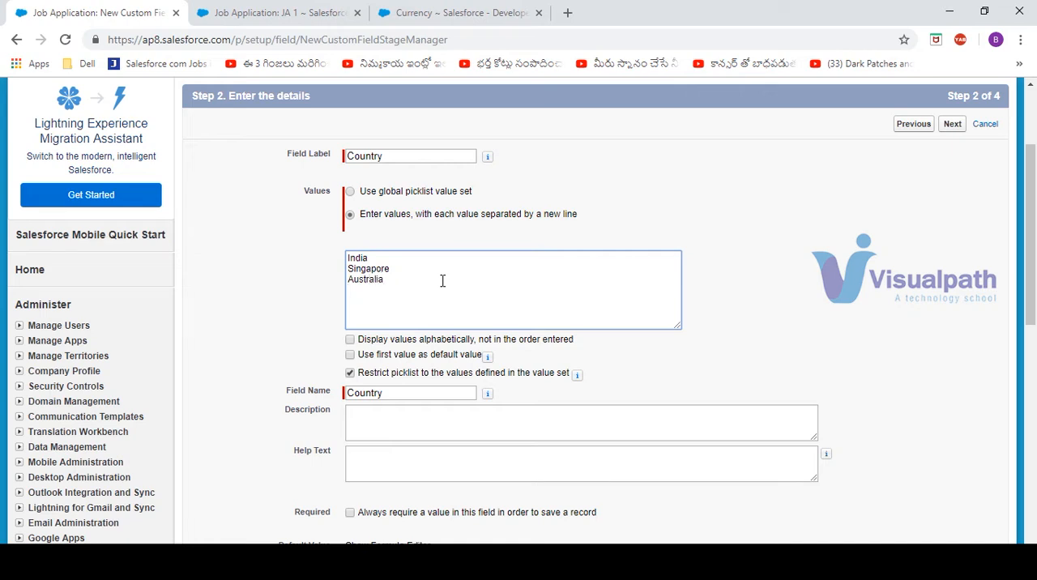
Add Malaysia and Bangladesh to the Country picklist values, correcting their spelling
text(Malay)
key(BackSpace)
key(BackSpace)
key(BackSpace)
text(syia)
key(Return)
right_click(367, 290)
click(402, 301)
click(356, 315)
text(A)
key(BackSpace)
text(Bangal)
key(BackSpace)
key(BackSpace)
text(ladesh )
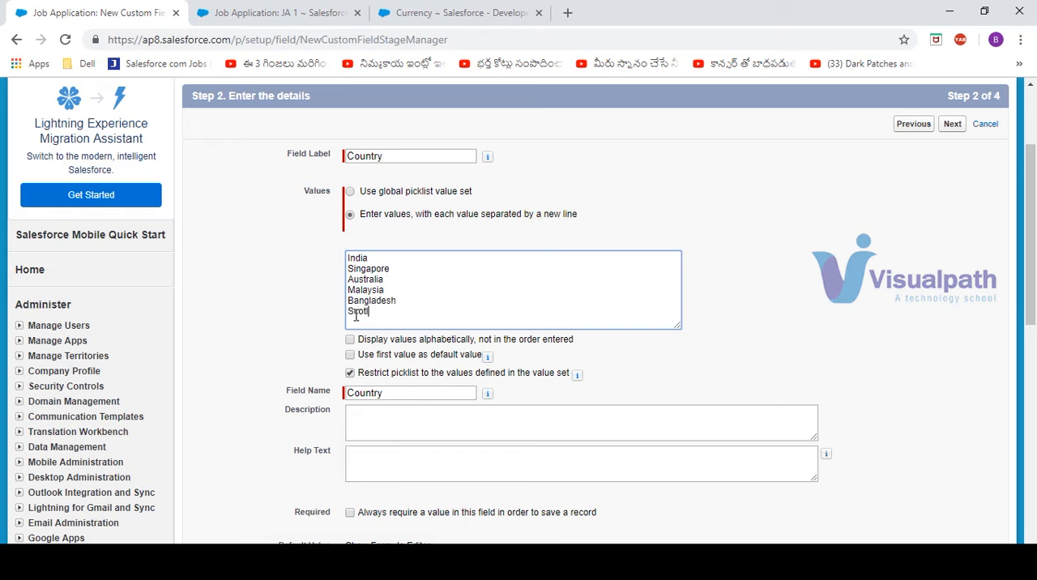
text(Scotland)
Add Scotland, Germany, UK and Austria to the end of the Country picklist values
key(Return)
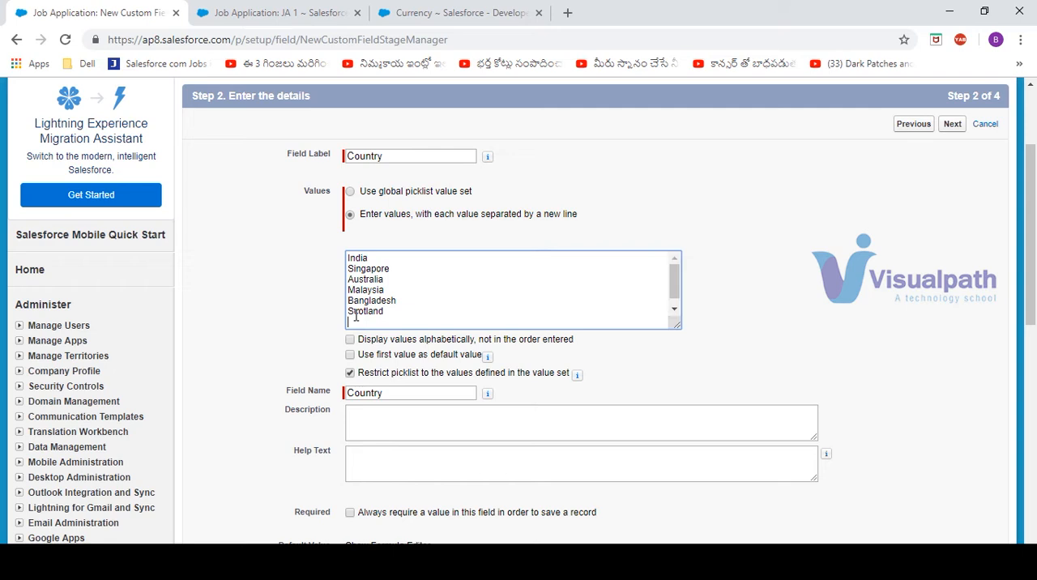
text(Germany)
key(Return)
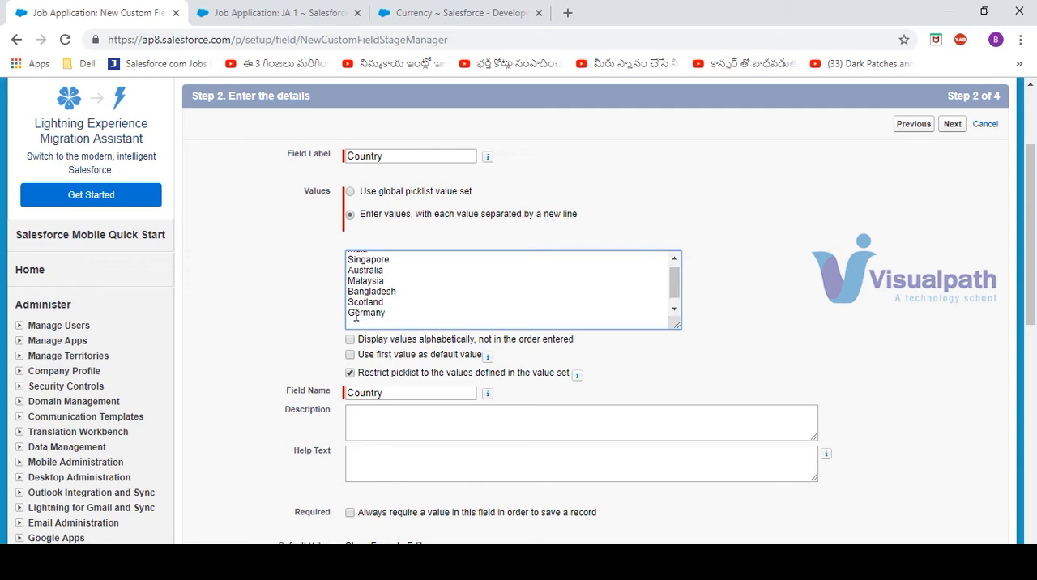
text(UK)
key(Return)
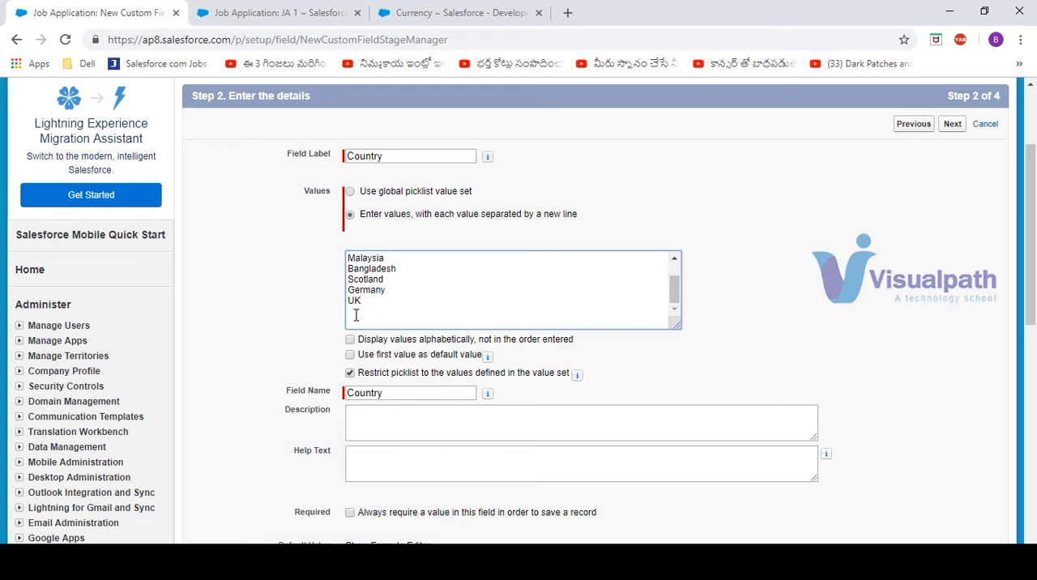
text(Austria)
scroll(677, 273, up, 2)
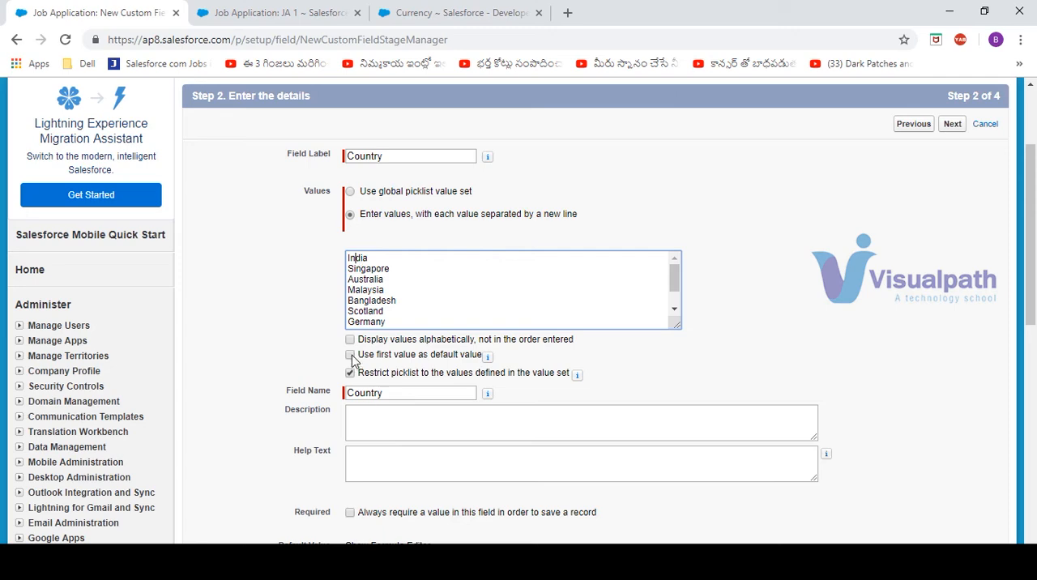
Make the Country field visible to all profiles, keep it on the Job Application Layout, and save it
drag(1032, 265, 1034, 365)
click(952, 348)
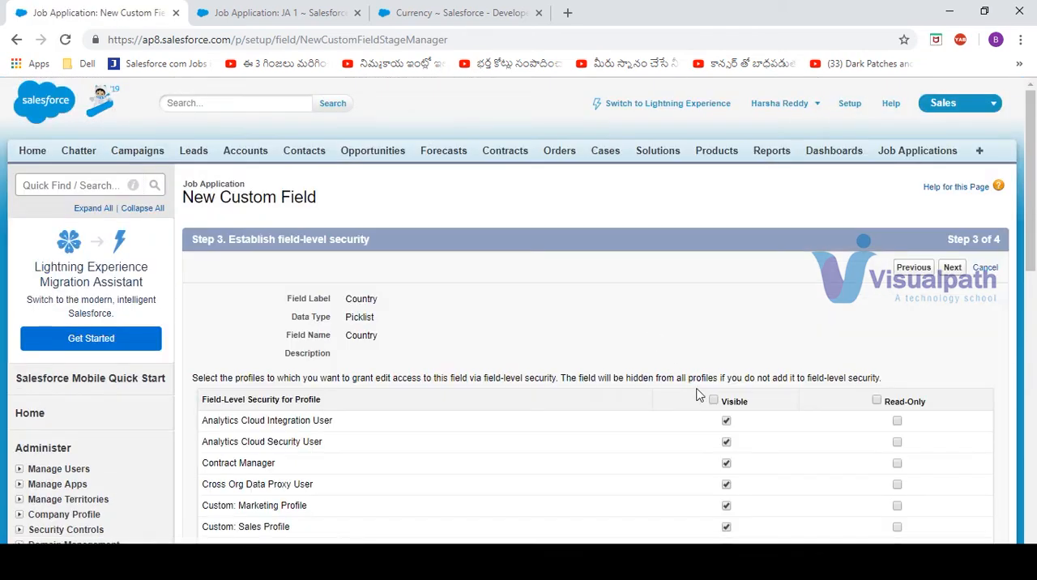
click(713, 401)
click(952, 268)
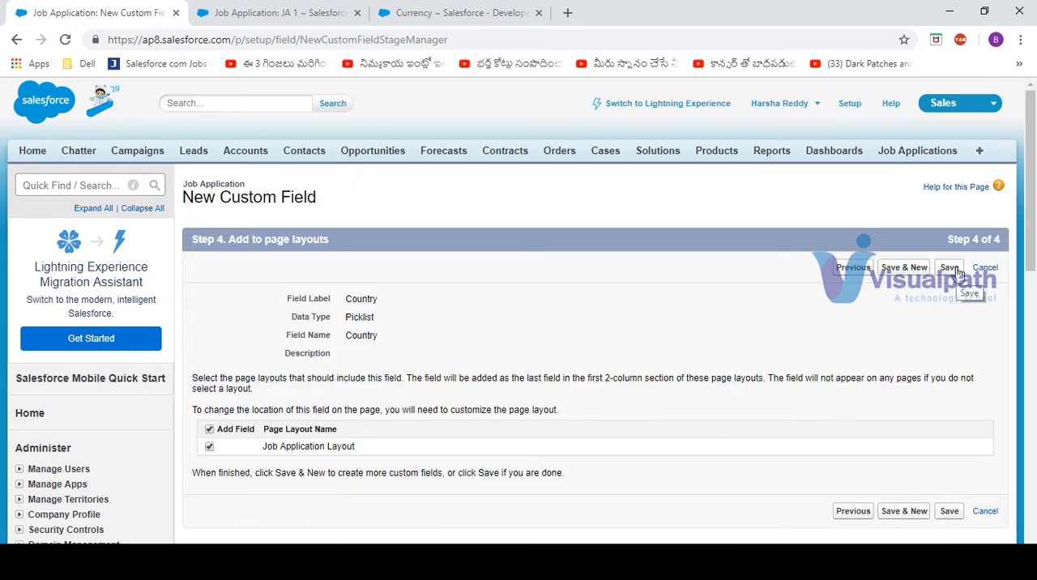
click(957, 273)
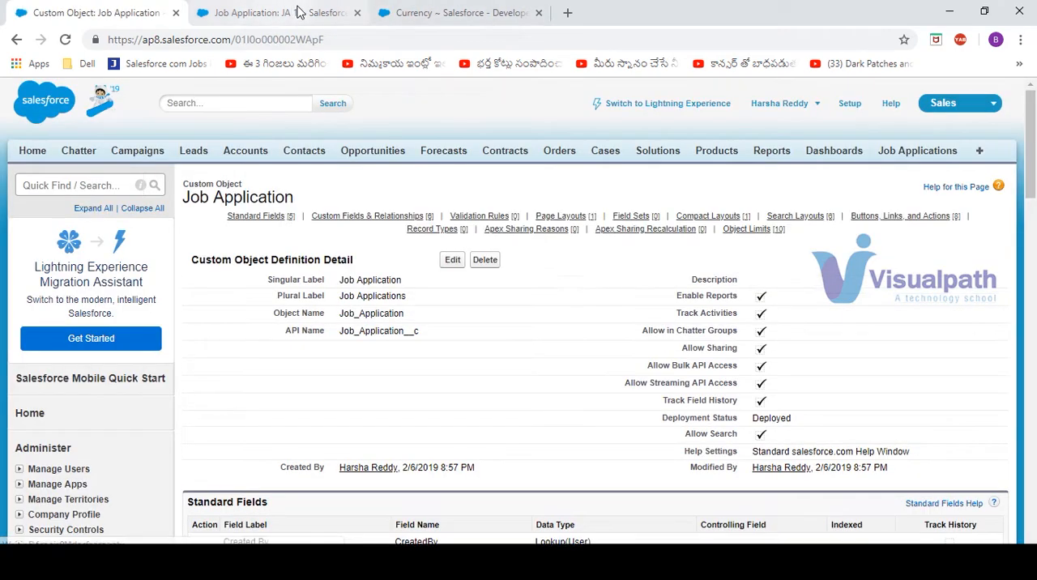
Open job application JA 1 for editing and view the Country options without choosing one
click(299, 12)
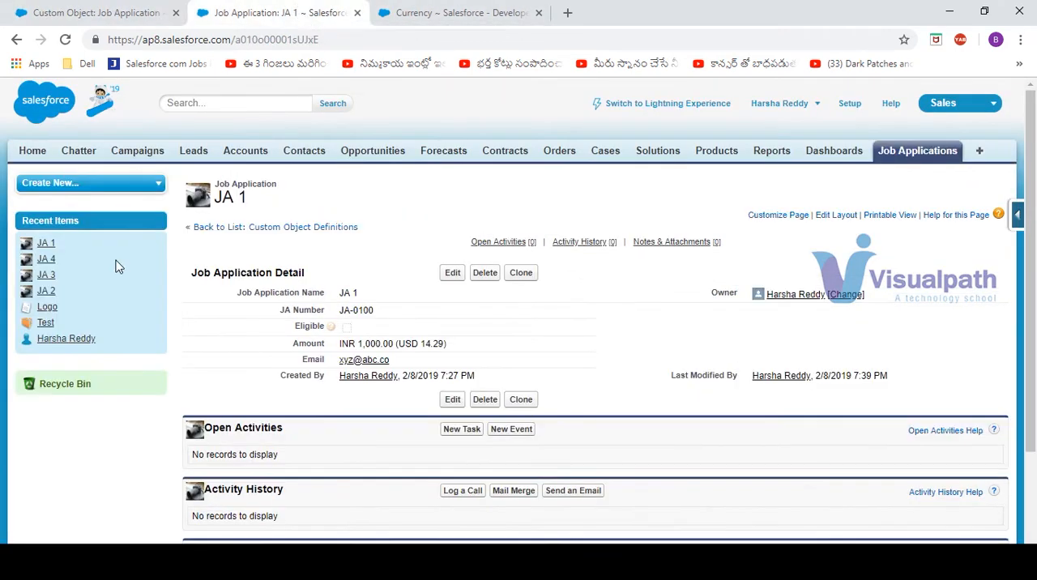
click(457, 273)
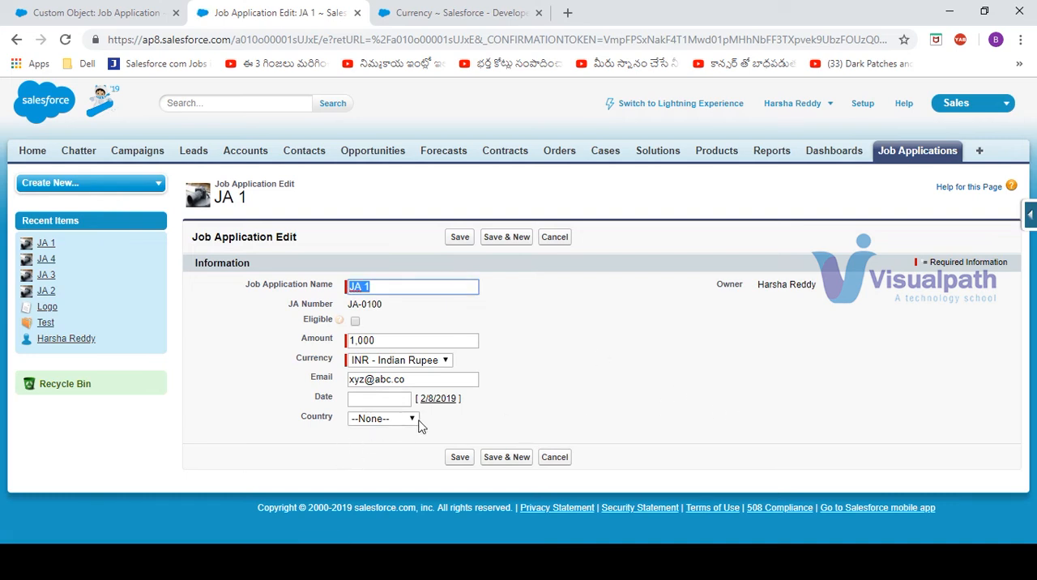
click(418, 423)
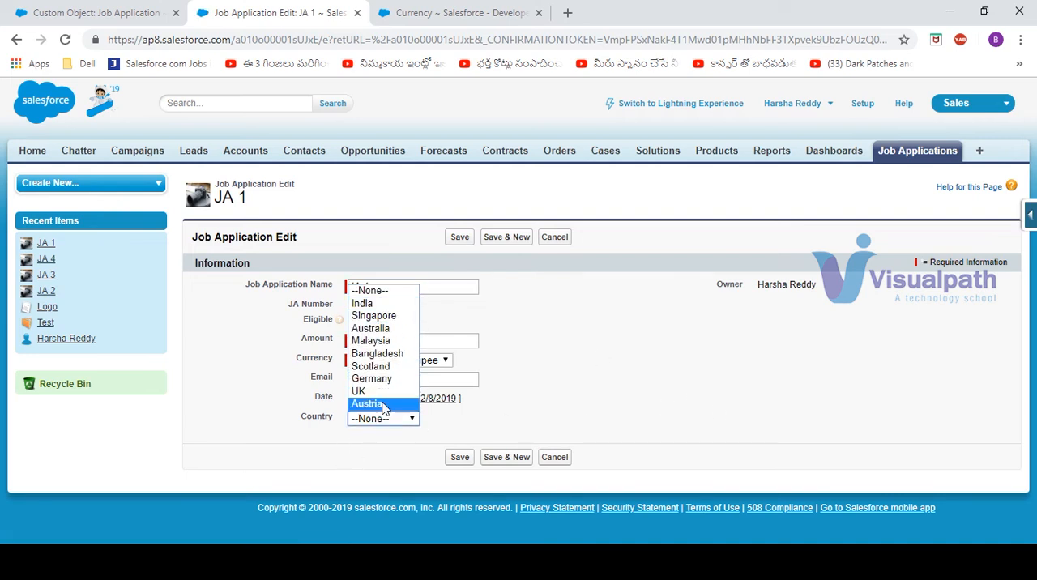
click(504, 237)
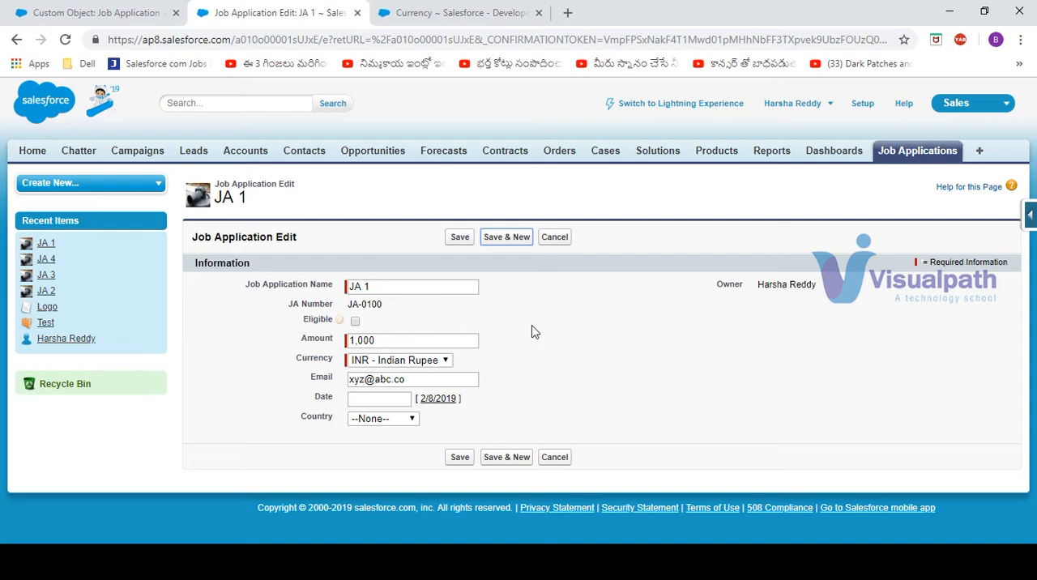
Examine the Date field's calendar with its year and month choices, close it without picking a date, and return to the Job Application object definition
click(389, 398)
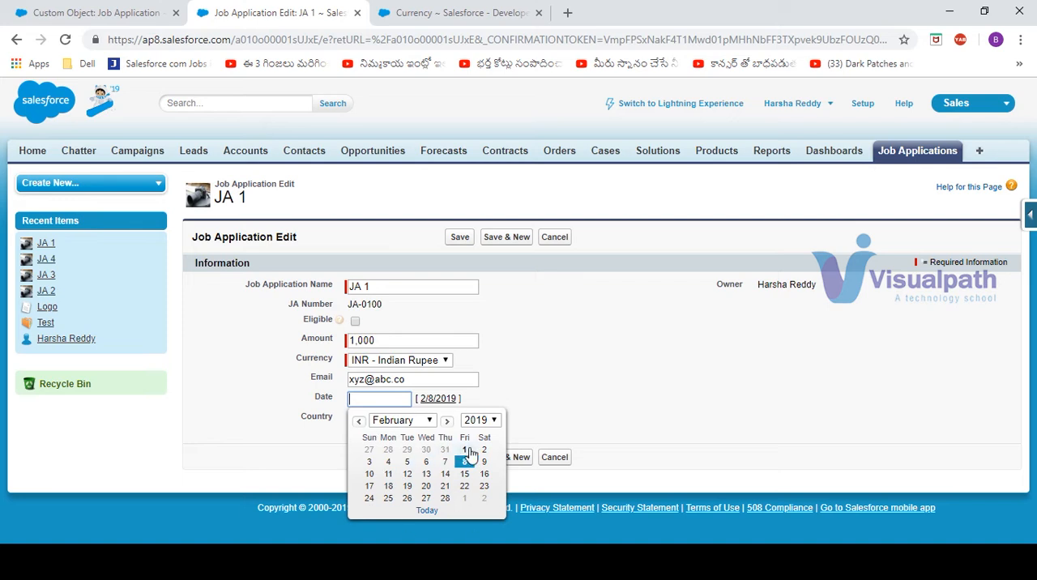
click(495, 420)
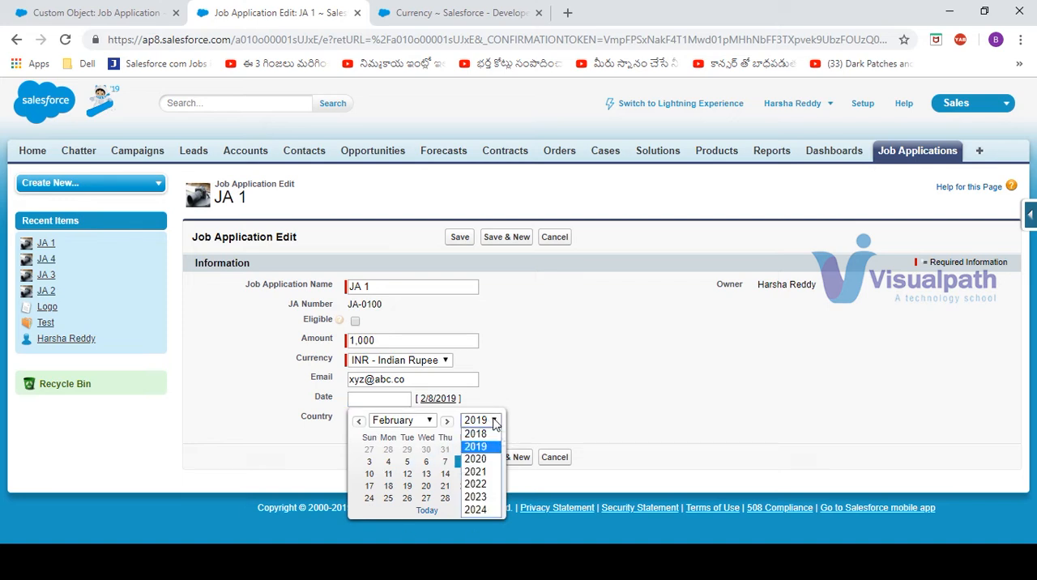
click(427, 422)
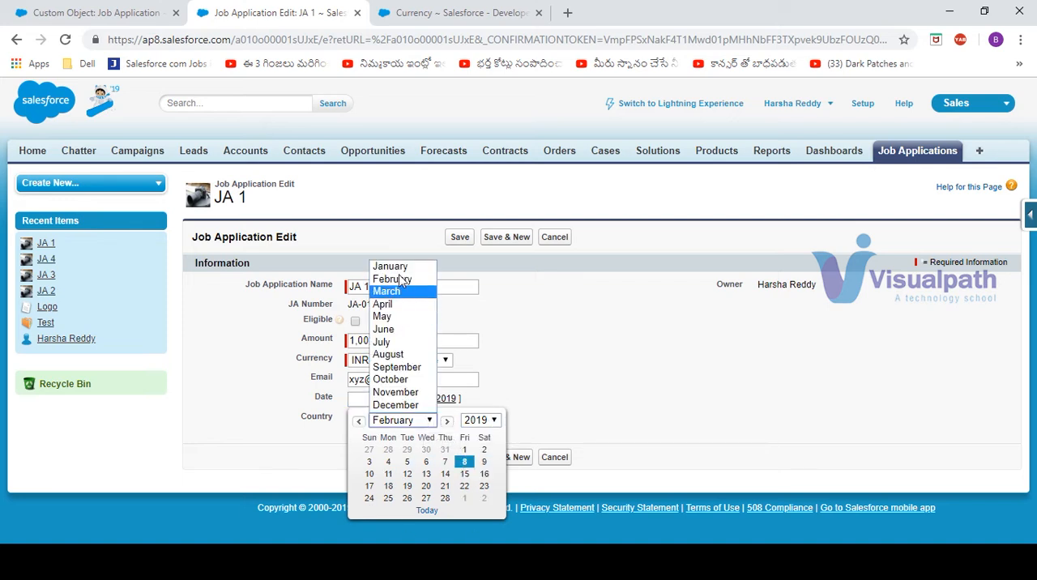
click(570, 390)
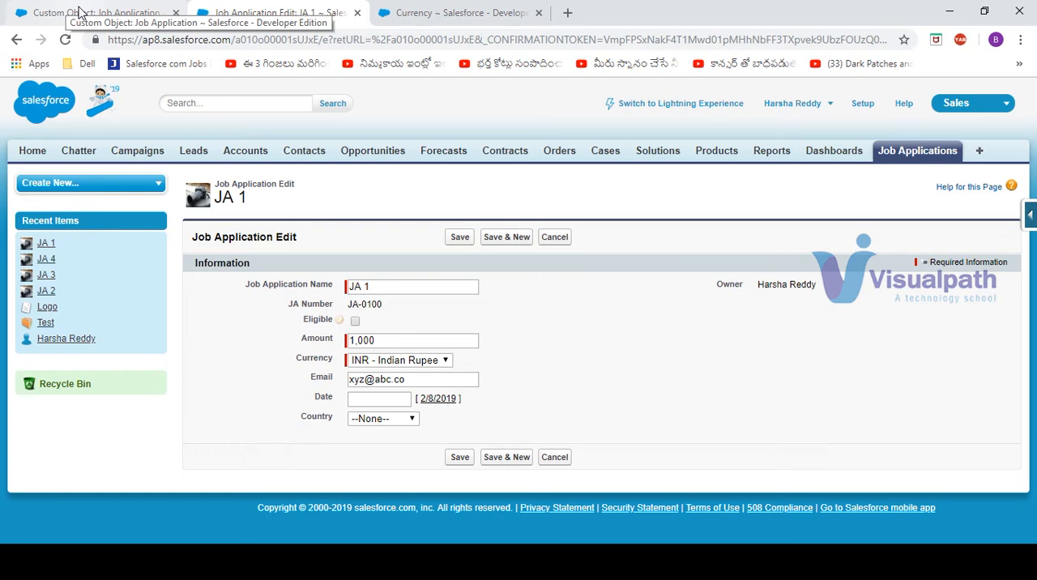
click(81, 11)
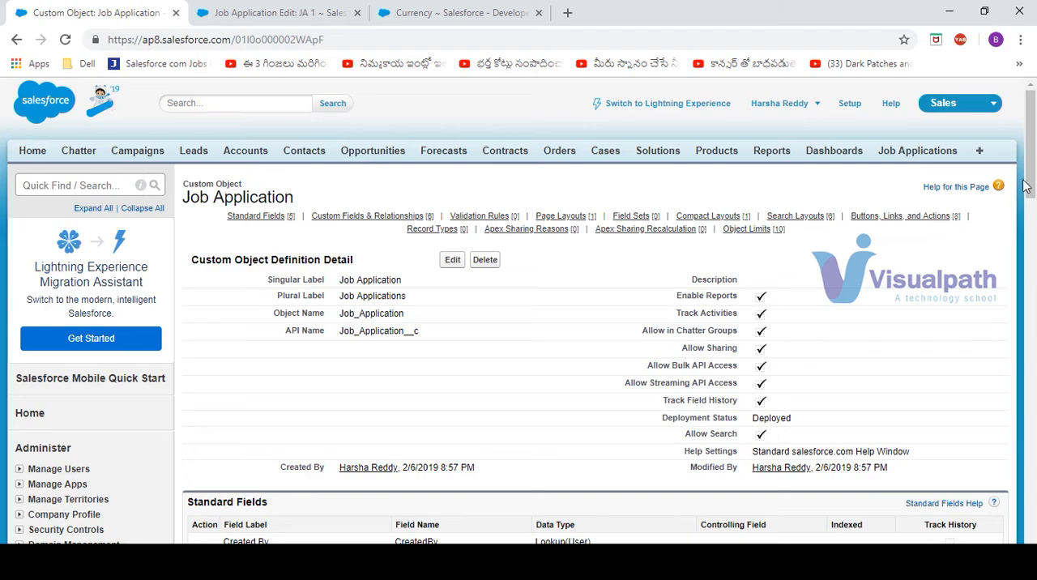
Start a new custom field of type Picklist on the Job Application object and label it Region
drag(1030, 184, 1032, 300)
click(454, 145)
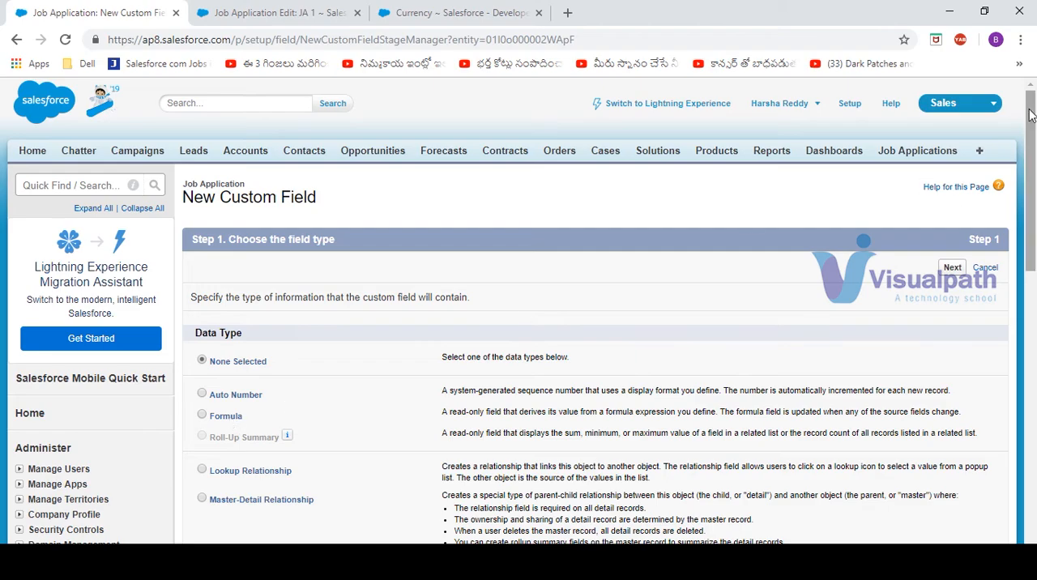
drag(1032, 165, 462, 365)
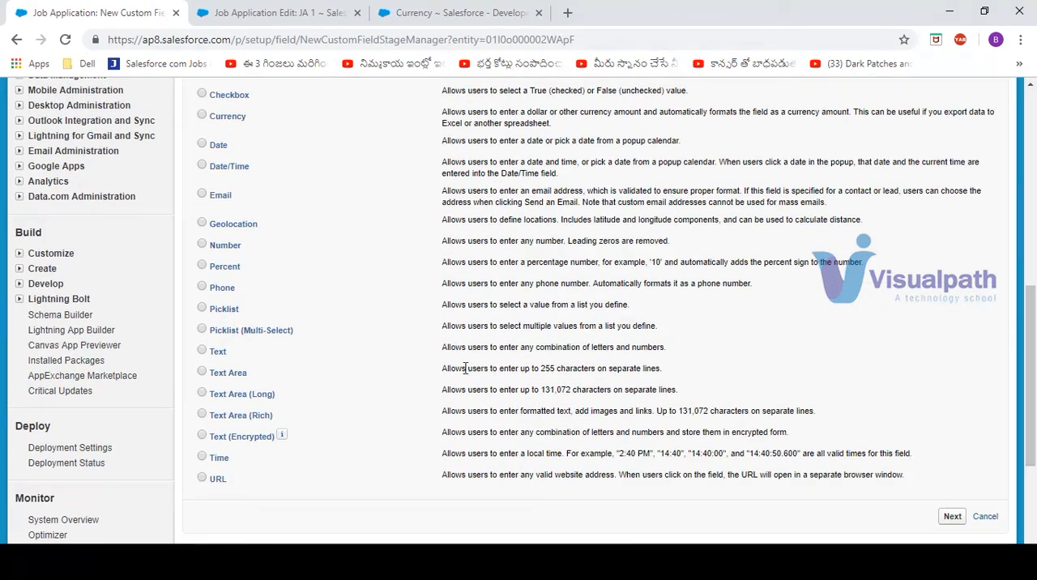
click(215, 311)
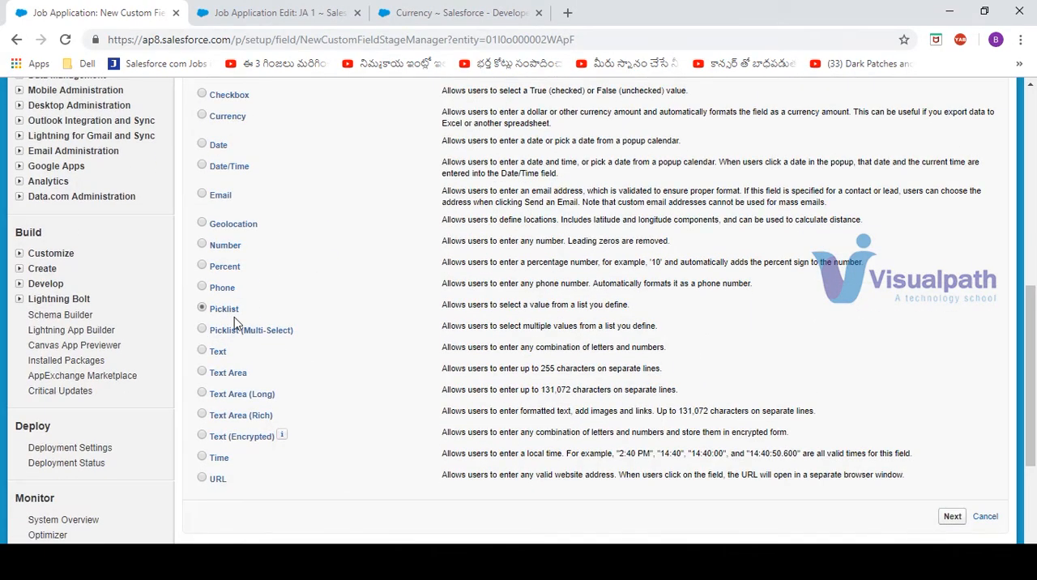
click(953, 523)
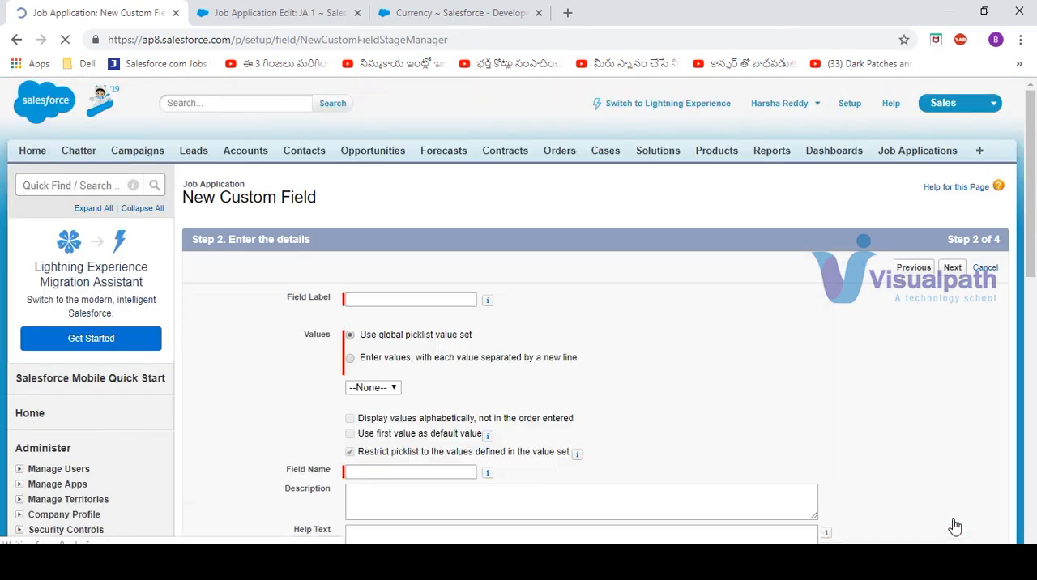
click(421, 298)
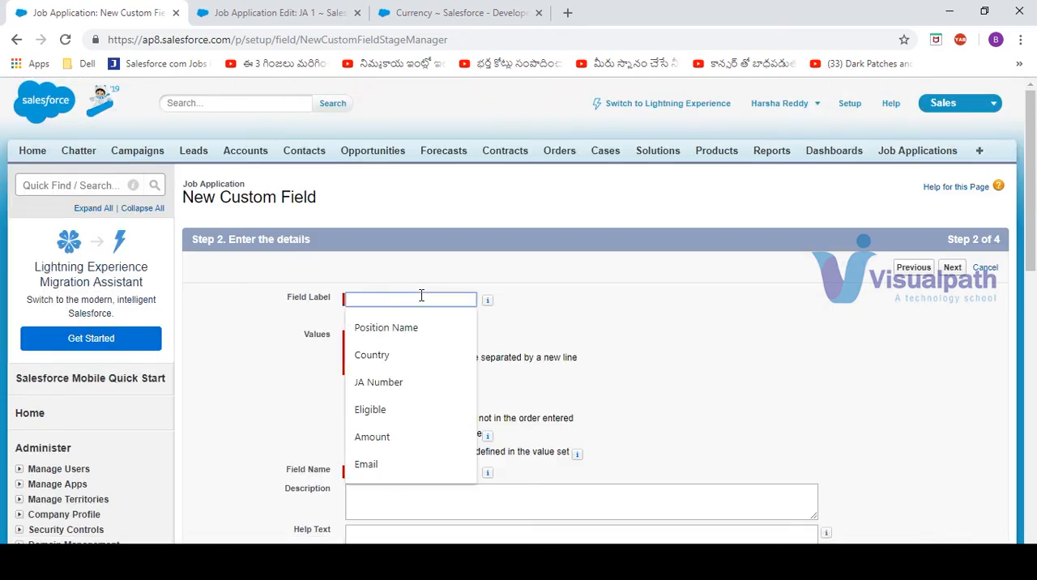
text(Region)
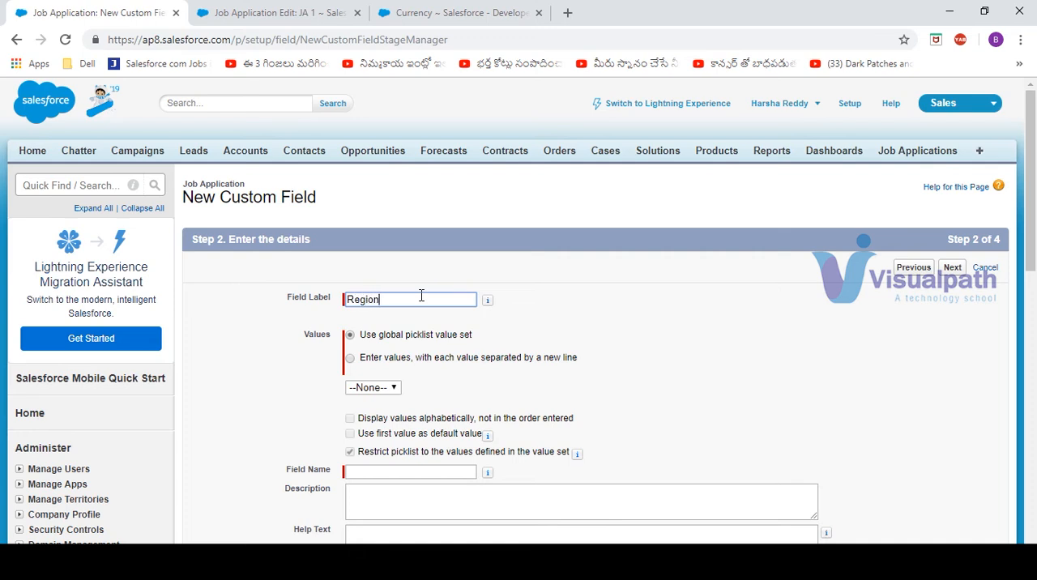
key(Tab)
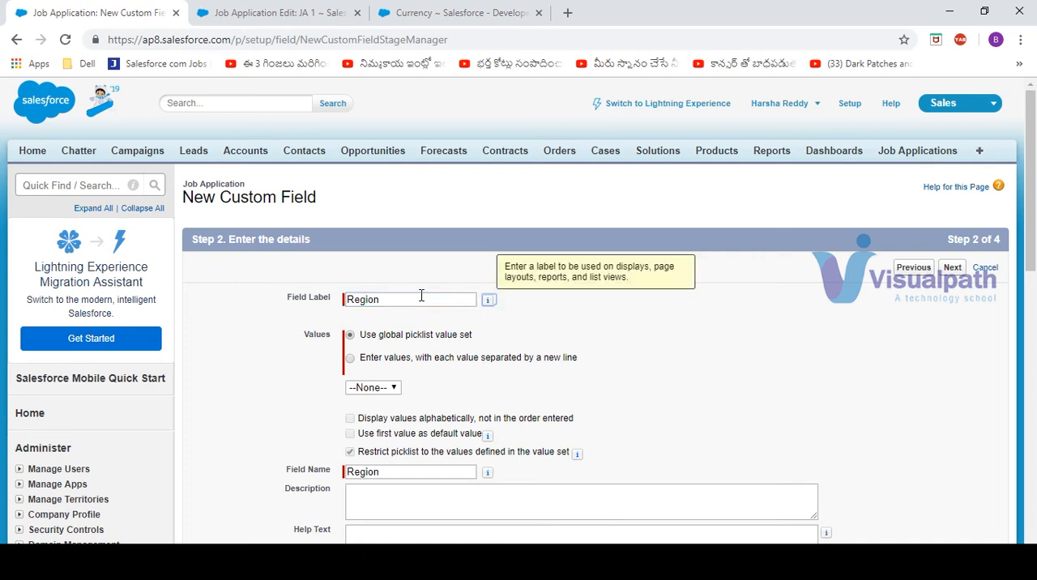
Define Region's own picklist values as APAC, LAO, NA and EMEA, one per line
click(405, 358)
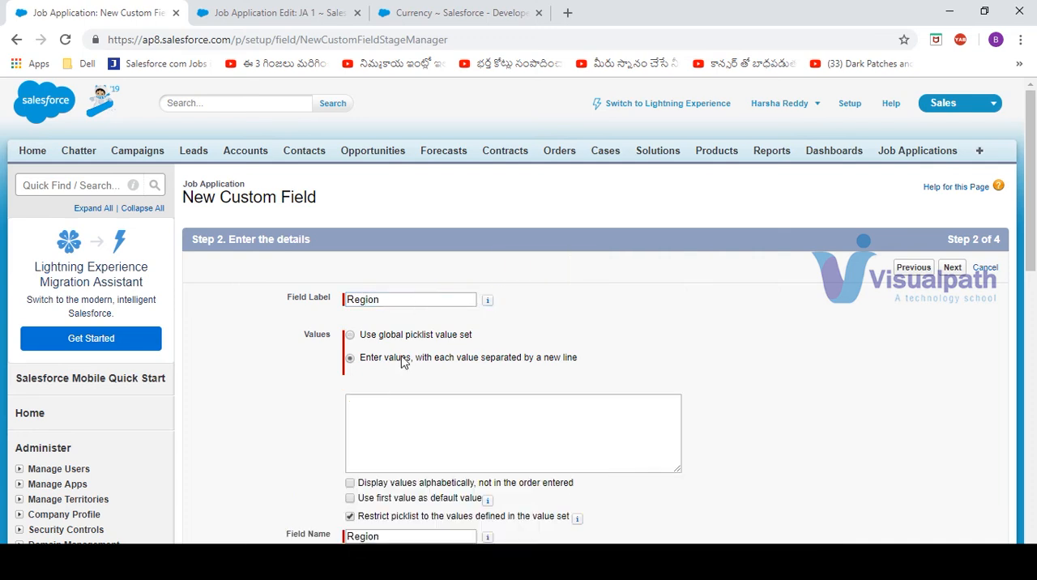
click(400, 419)
text(APAC)
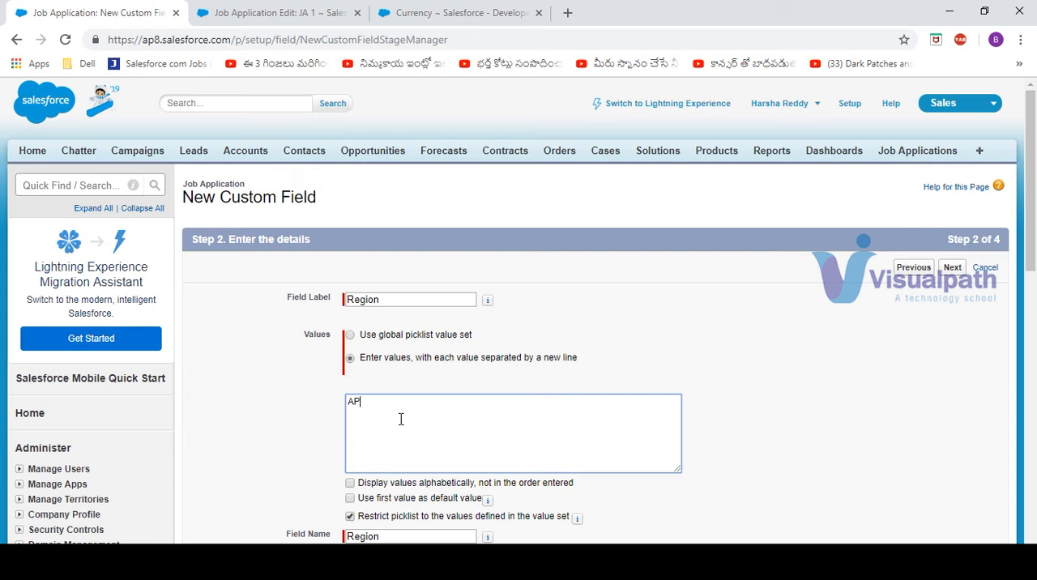
key(Return)
text(US)
key(shift+Right)
key(shift+Right)
key(shift+Right)
text(LAO)
key(Return)
text(NA)
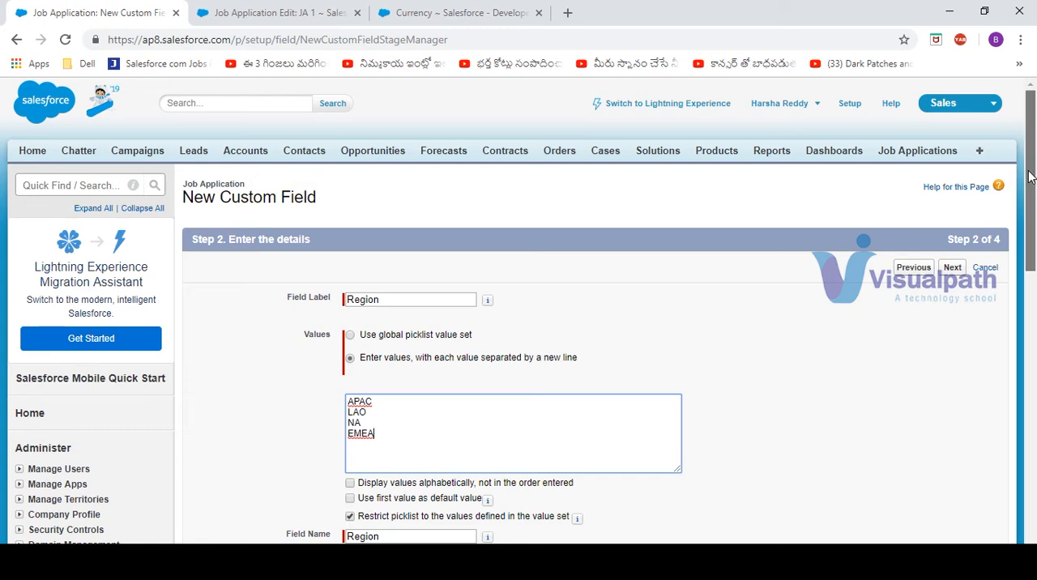
Move APAC to the end of the Region values and set the values to display alphabetically
drag(1031, 182, 1034, 290)
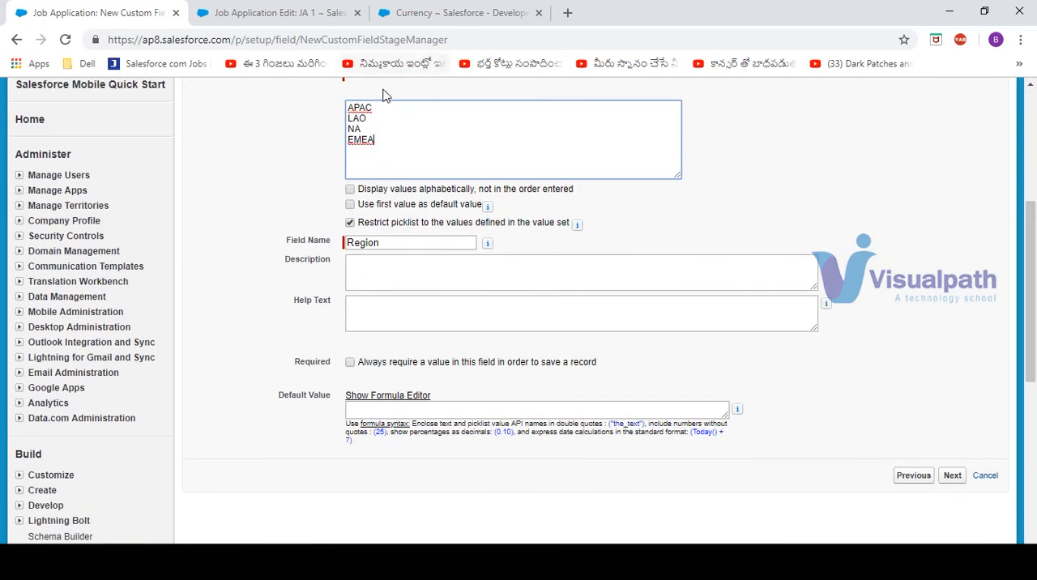
drag(381, 104, 204, 99)
key(ctrl+c)
key(BackSpace)
key(Delete)
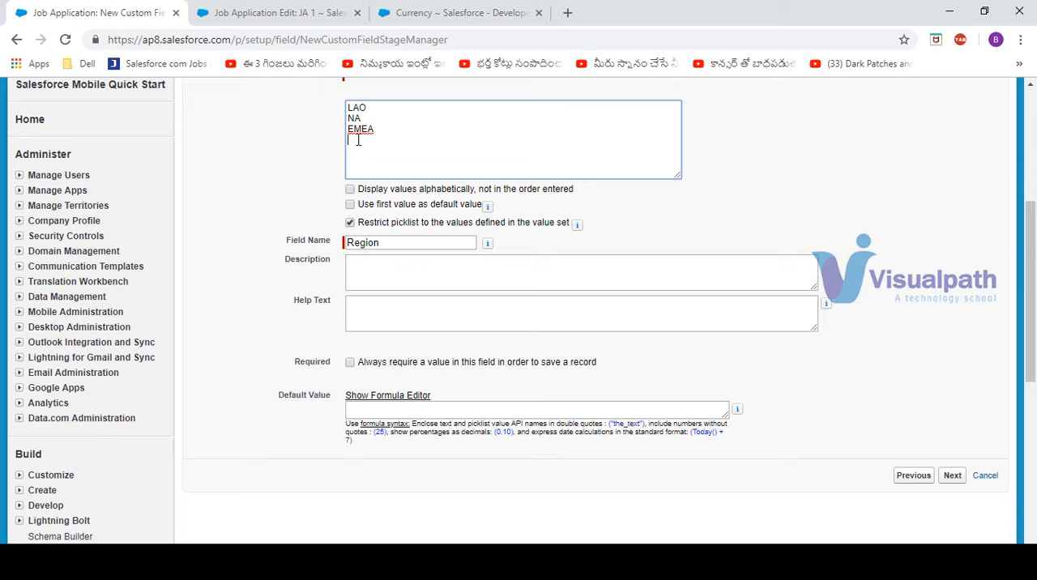
key(ctrl+v)
click(351, 197)
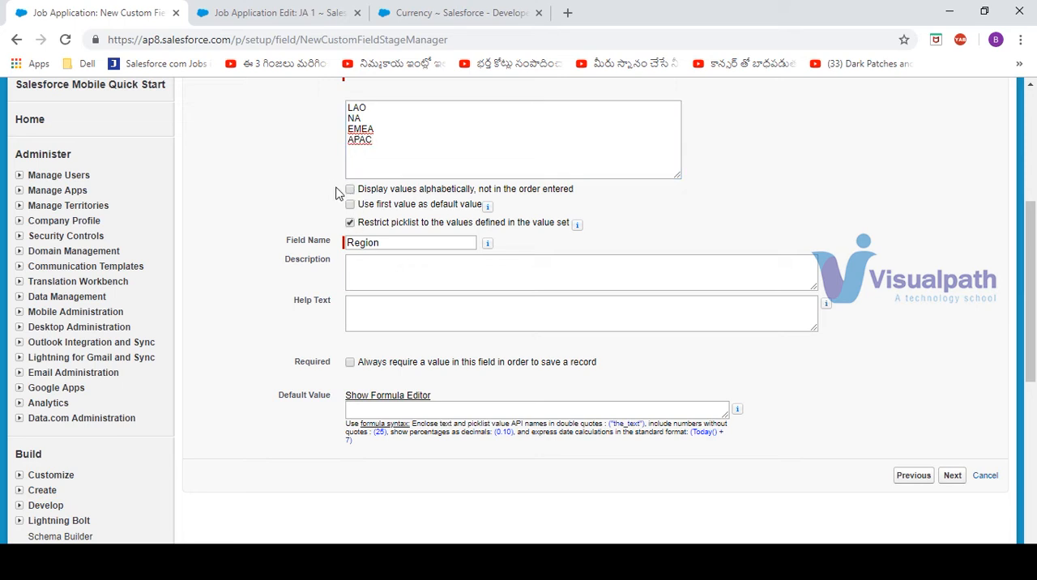
click(351, 190)
Make the Region field visible to all profiles, keep it on the Job Application Layout, and save it
click(952, 477)
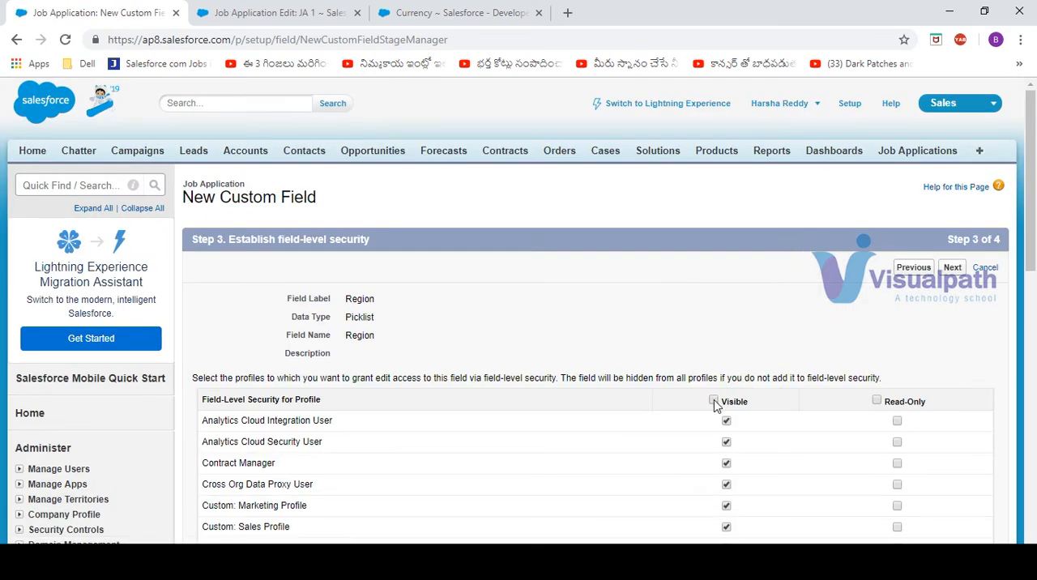
click(951, 267)
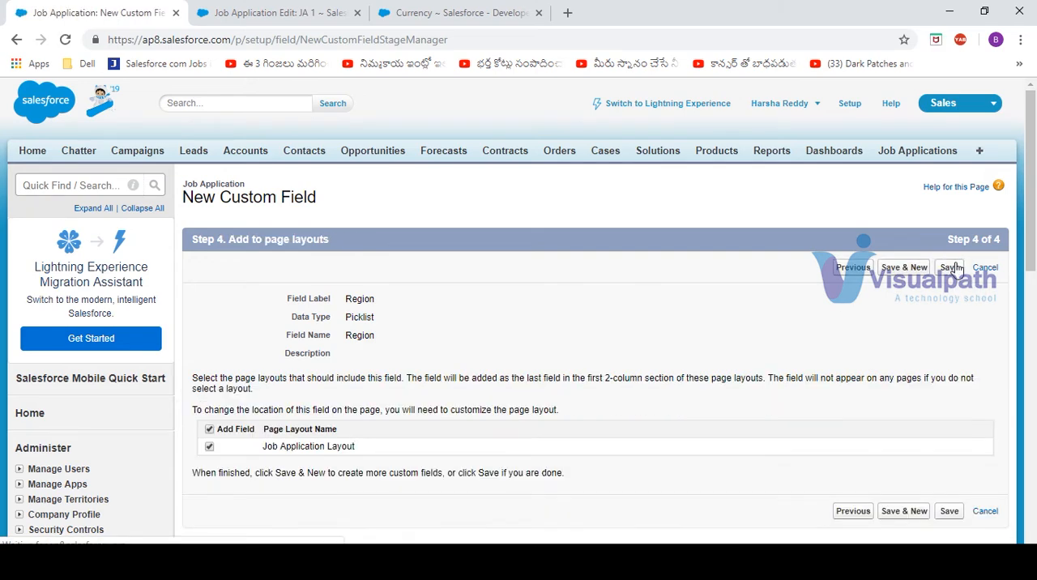
click(951, 268)
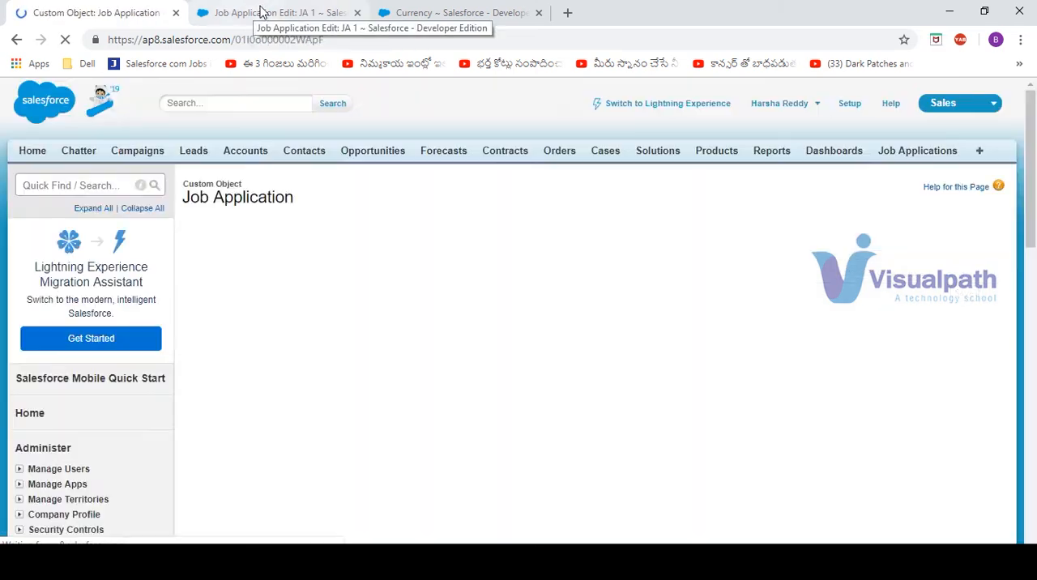
Reload the JA 1 edit page and view the Region options without choosing one
click(261, 12)
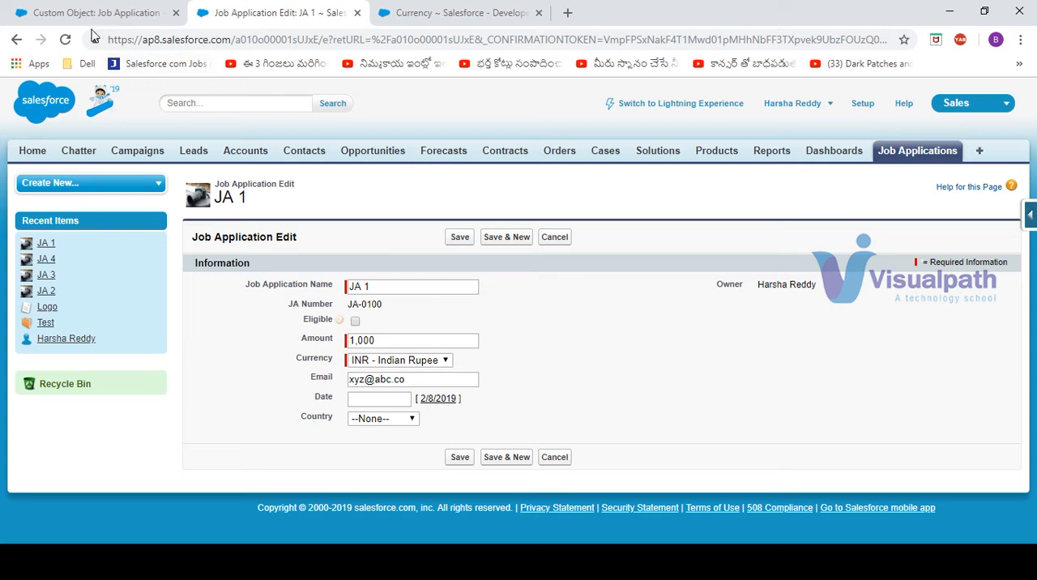
click(65, 39)
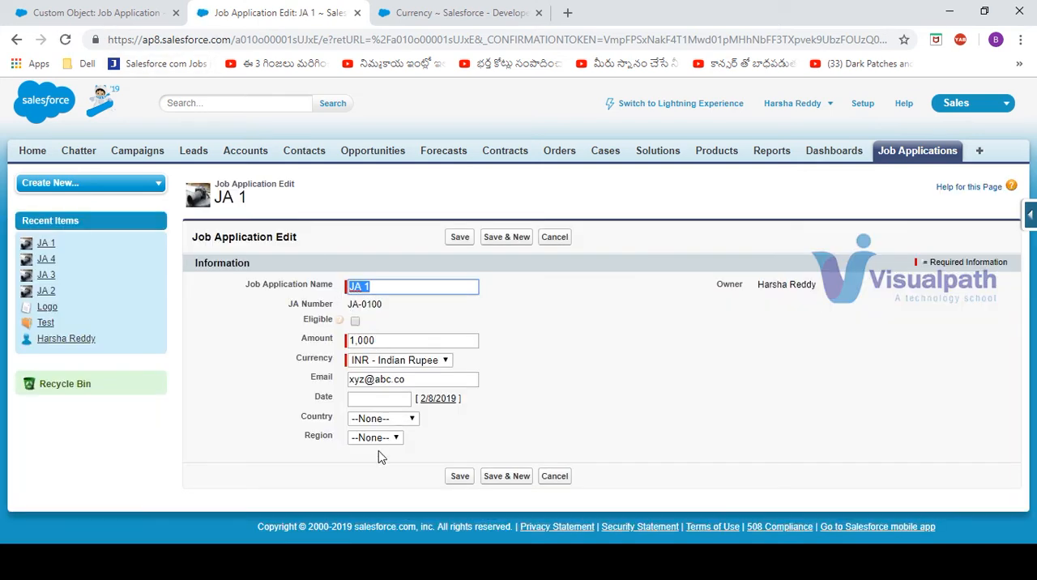
click(395, 437)
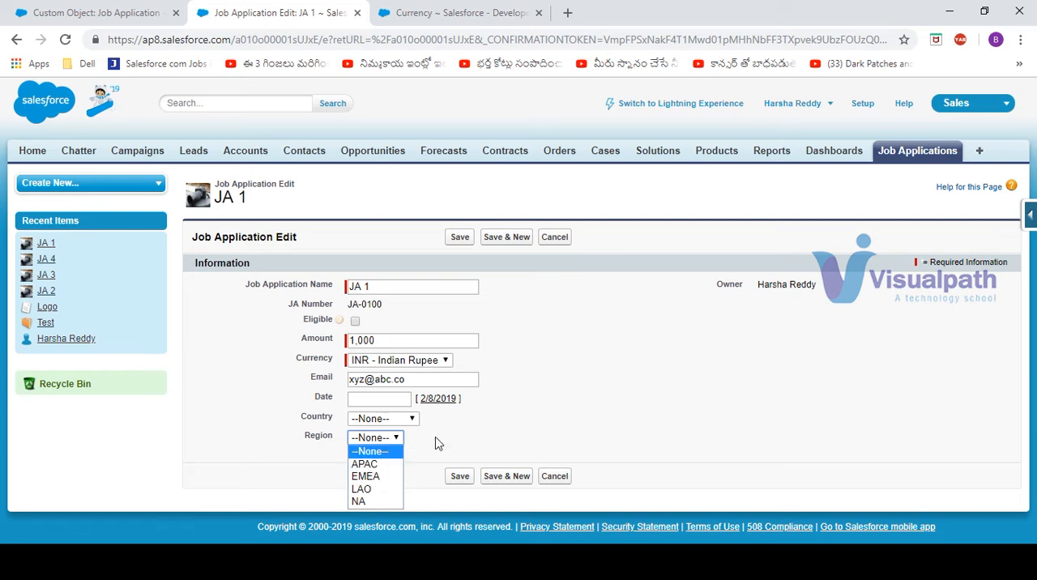
click(478, 433)
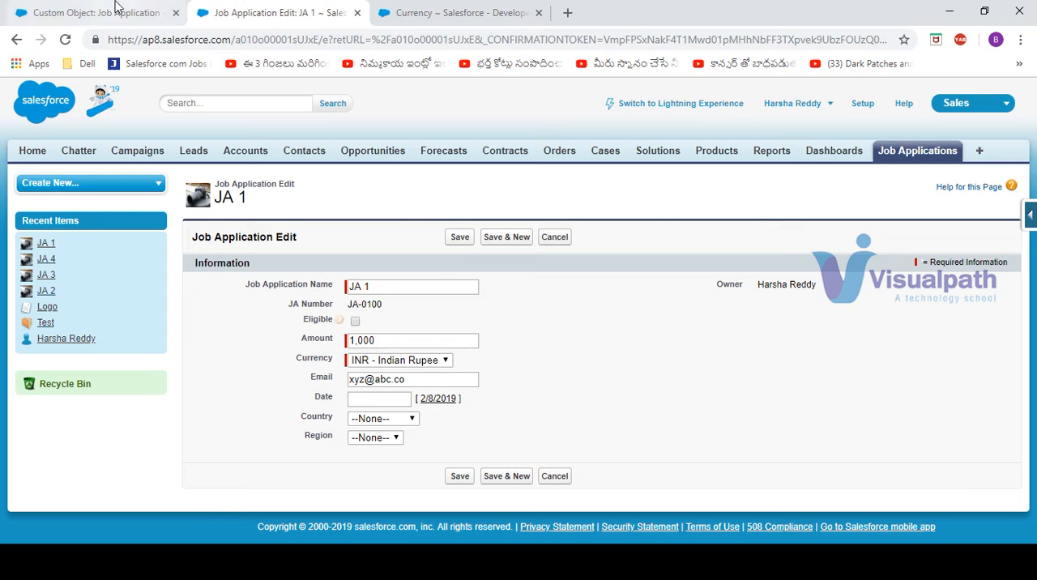
Create a Job Application field dependency with Region as the controlling field and Country as the dependent field
click(113, 9)
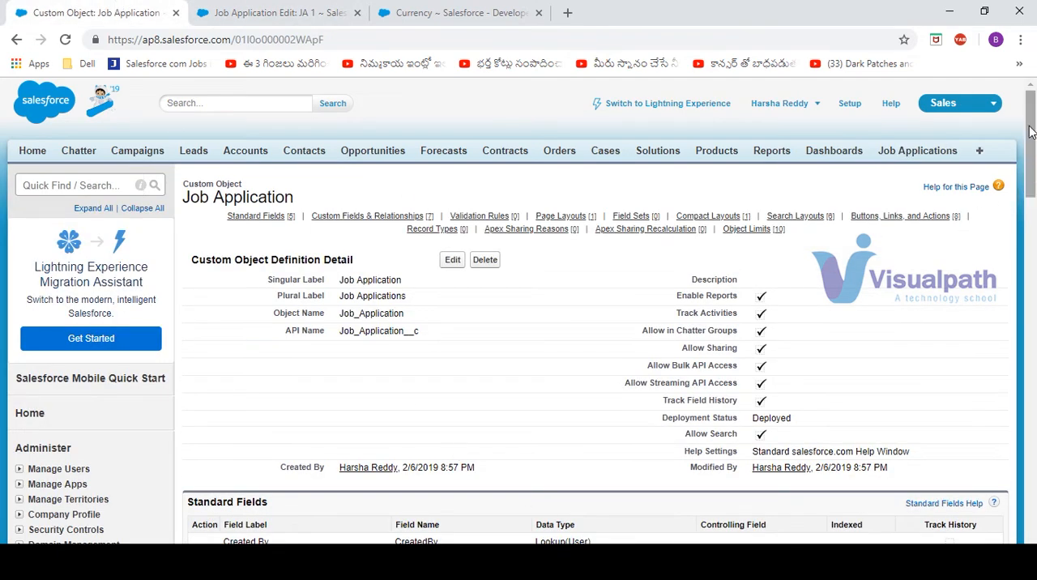
drag(1031, 132, 1031, 221)
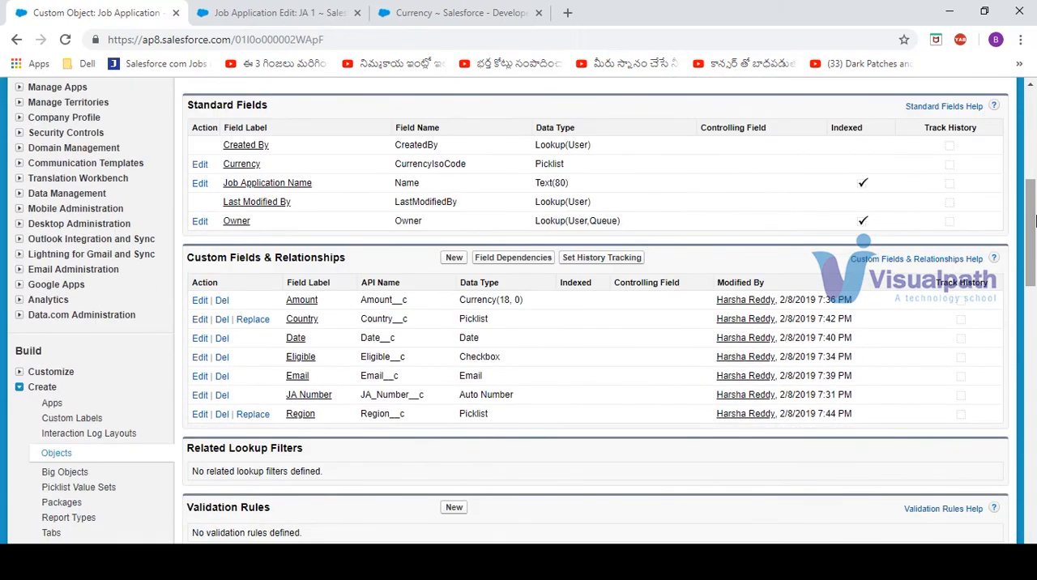
click(525, 258)
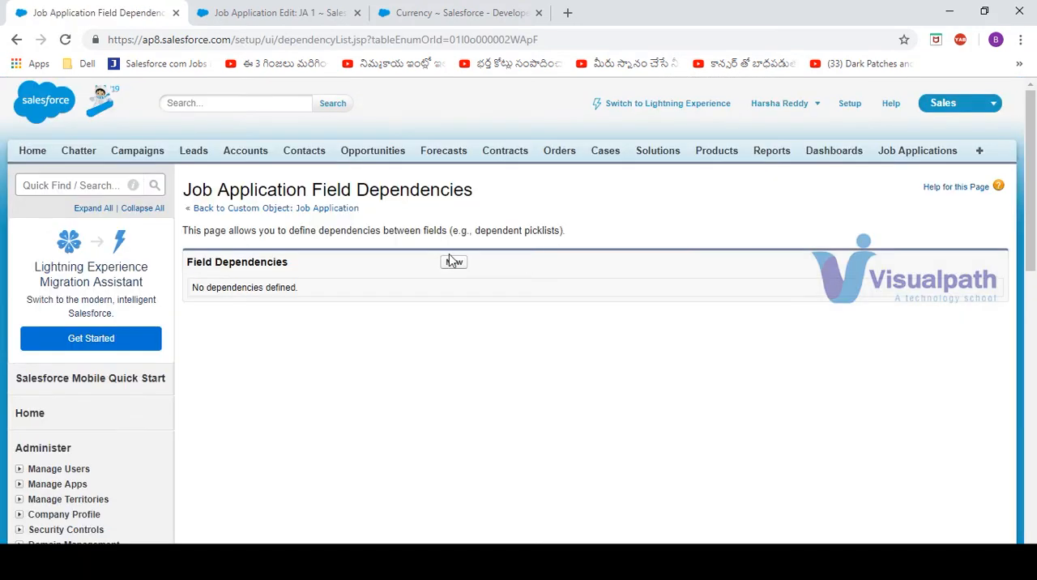
click(453, 264)
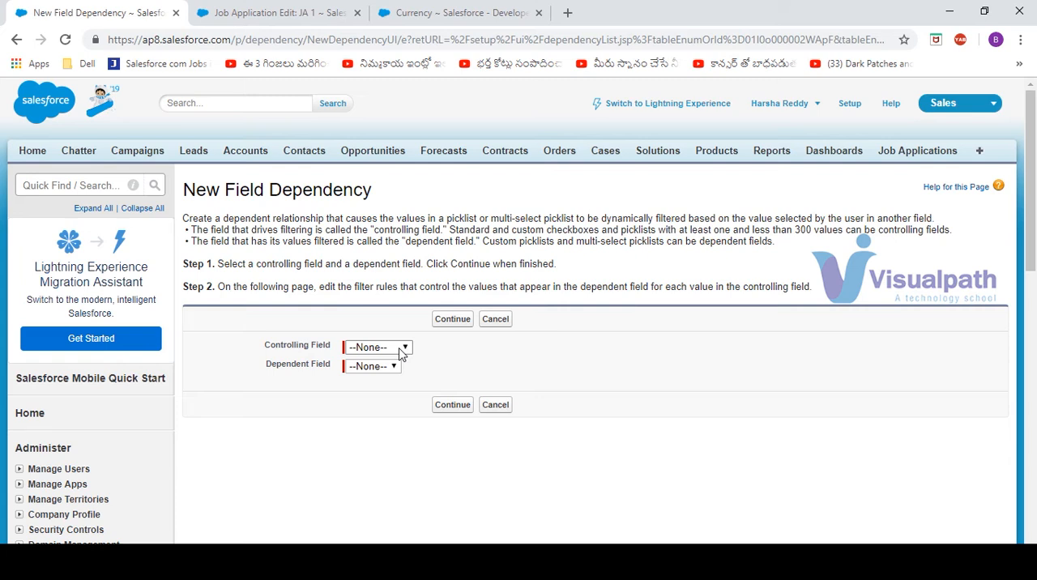
click(401, 350)
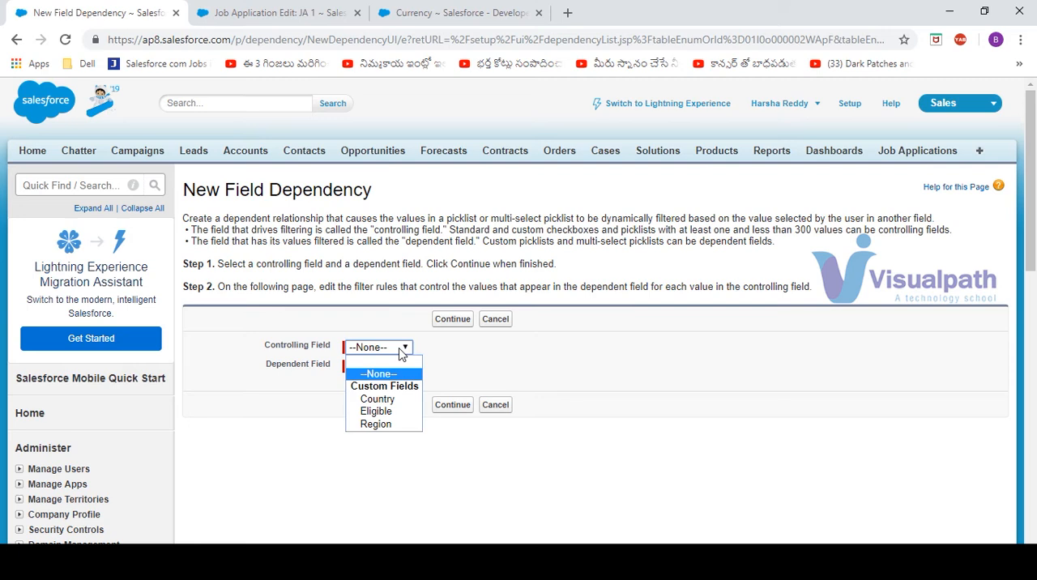
click(386, 424)
click(392, 367)
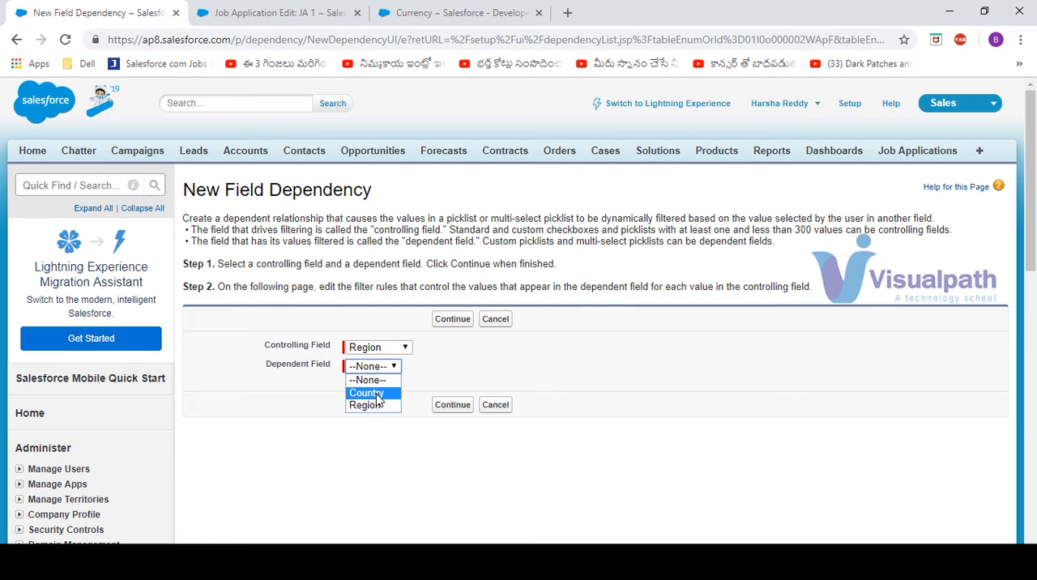
click(377, 392)
click(451, 408)
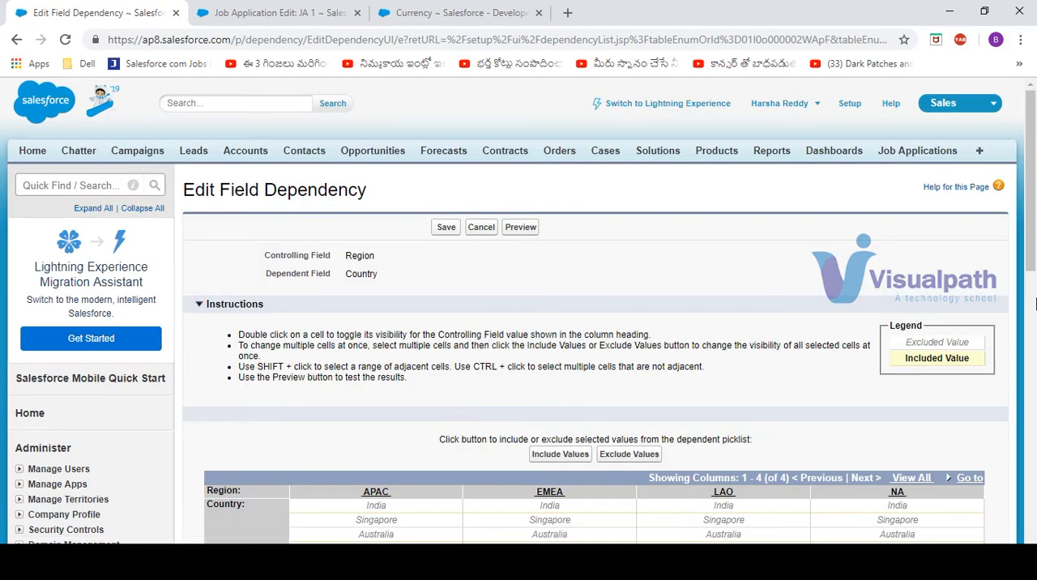
Include India, Singapore, Australia, Malaysia and Bangladesh as Country values for the APAC region
scroll(415, 303, down, 3)
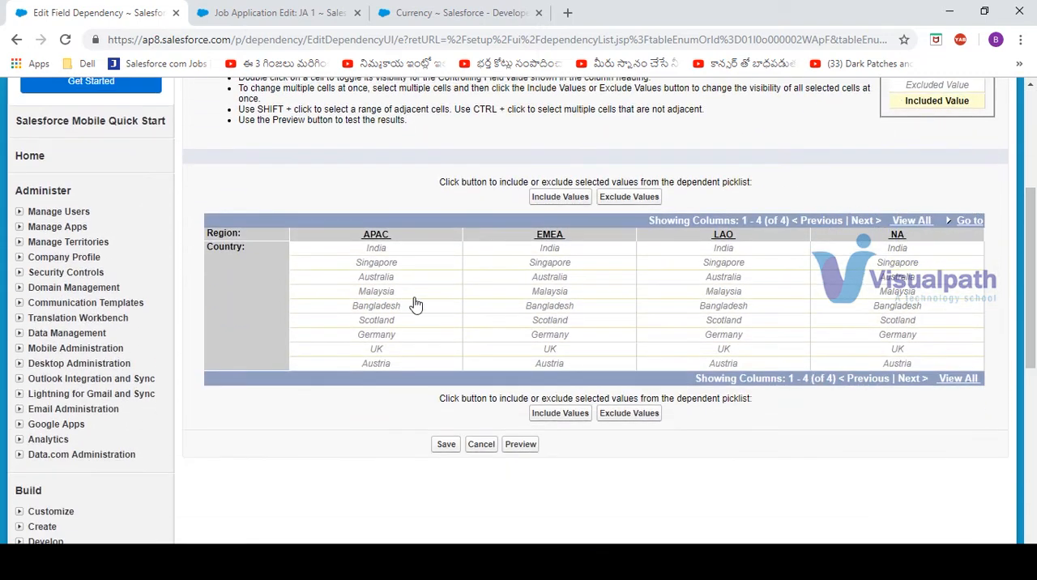
click(379, 251)
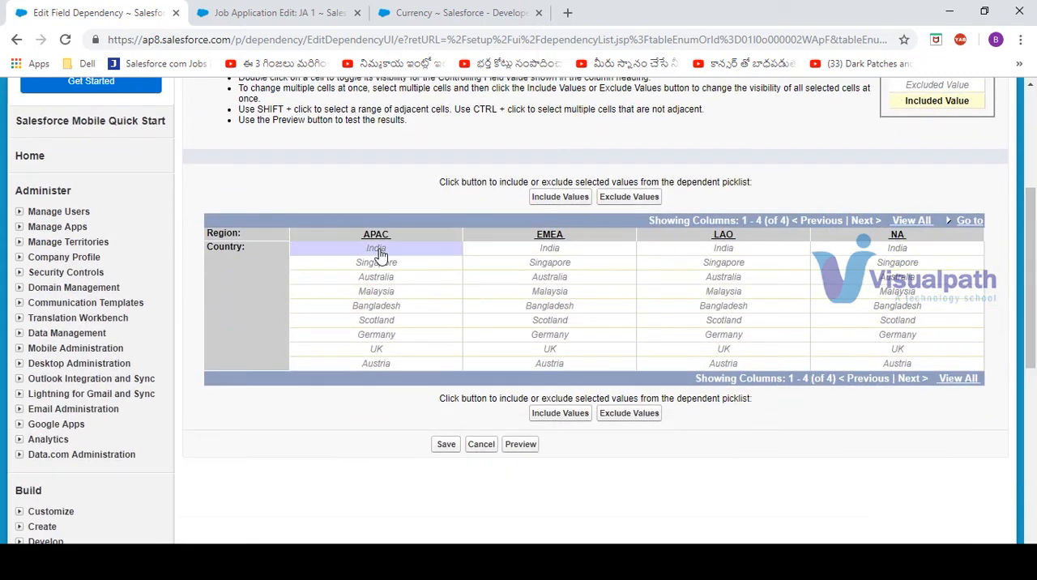
drag(379, 253, 405, 315)
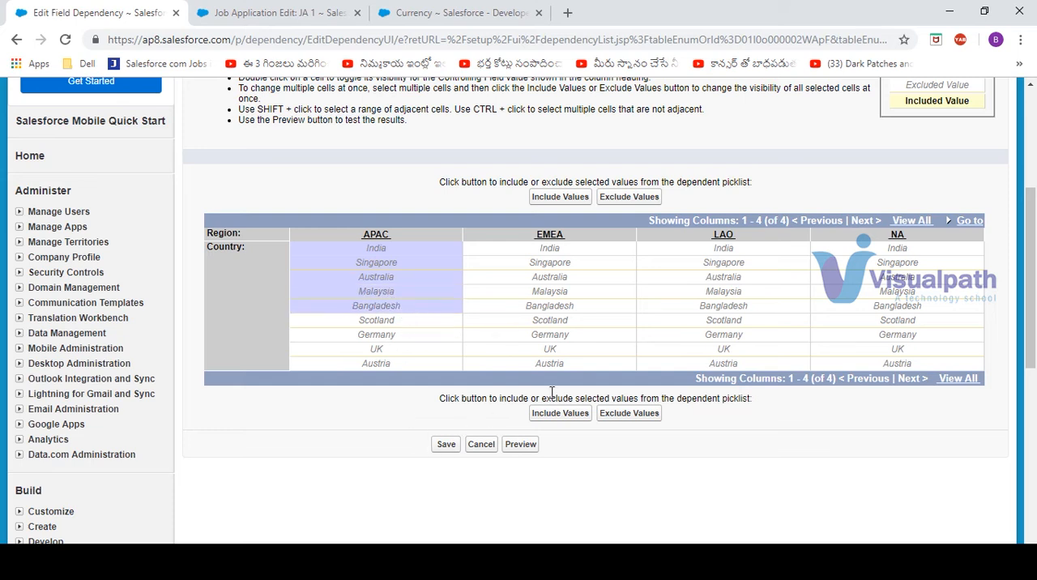
click(557, 416)
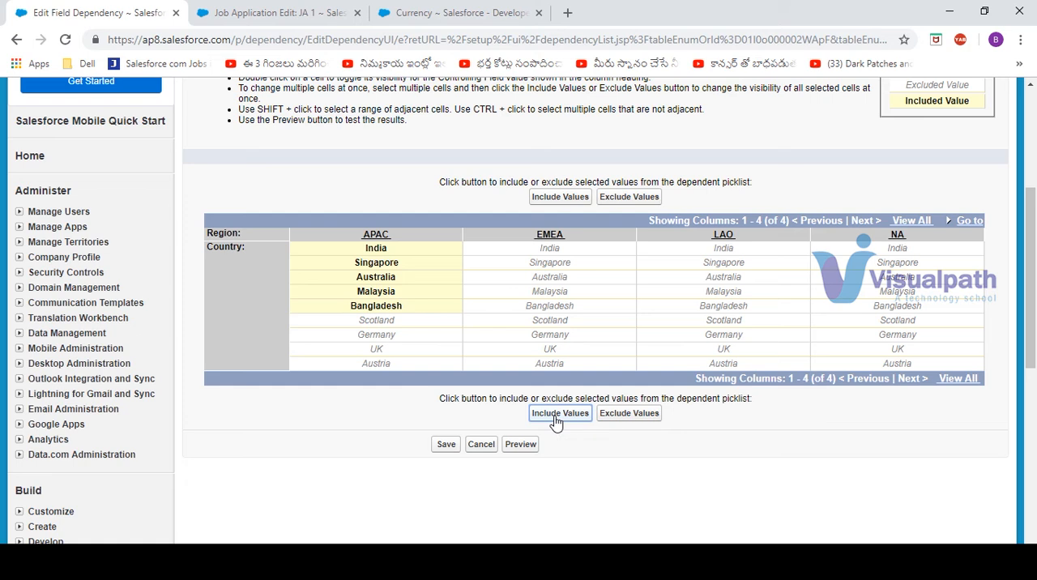
Include Scotland and Germany as Country values for EMEA, and UK and Austria for LAO
click(550, 322)
shift+click(570, 339)
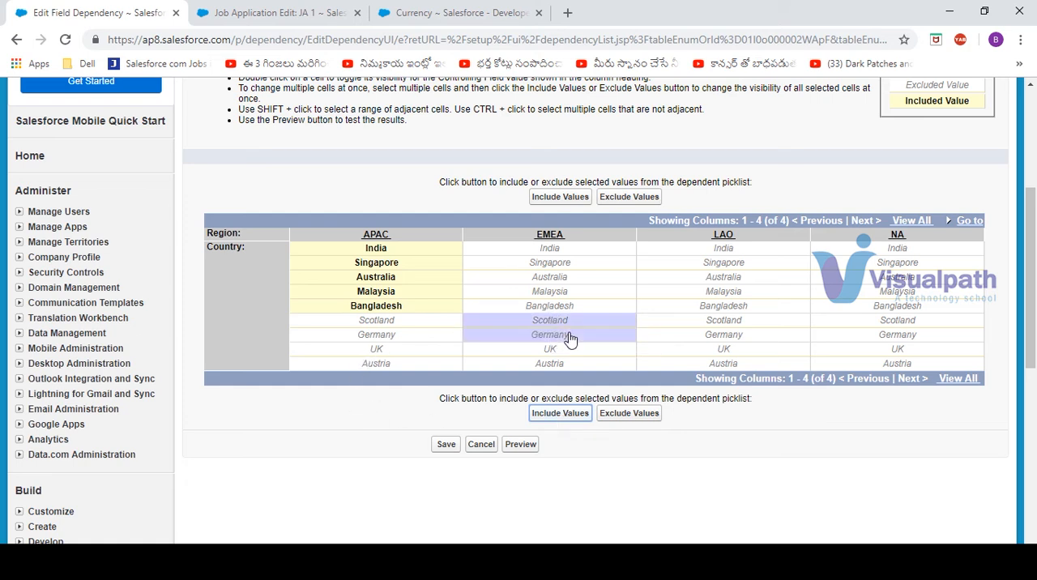
click(559, 412)
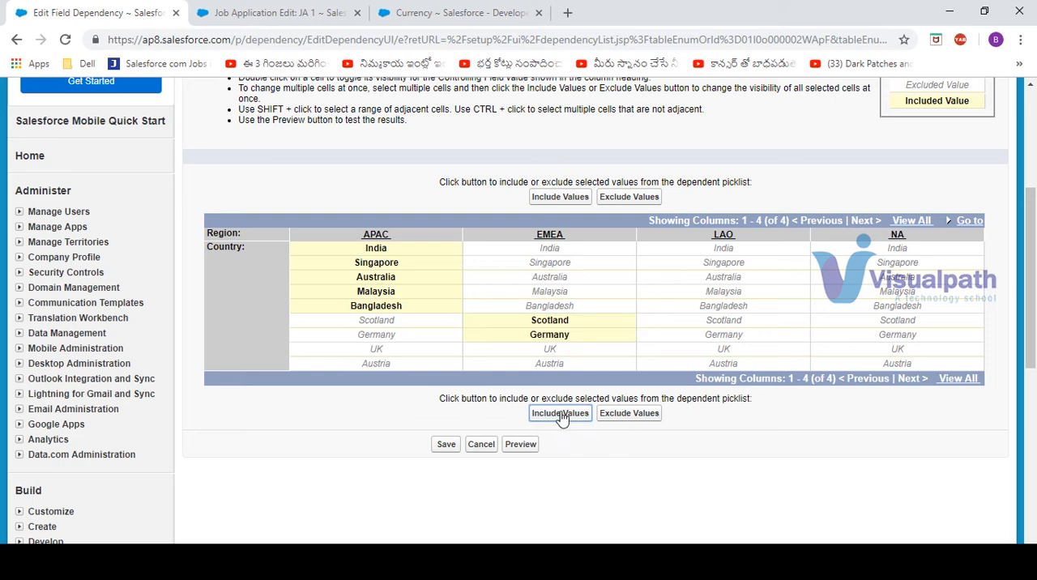
click(722, 353)
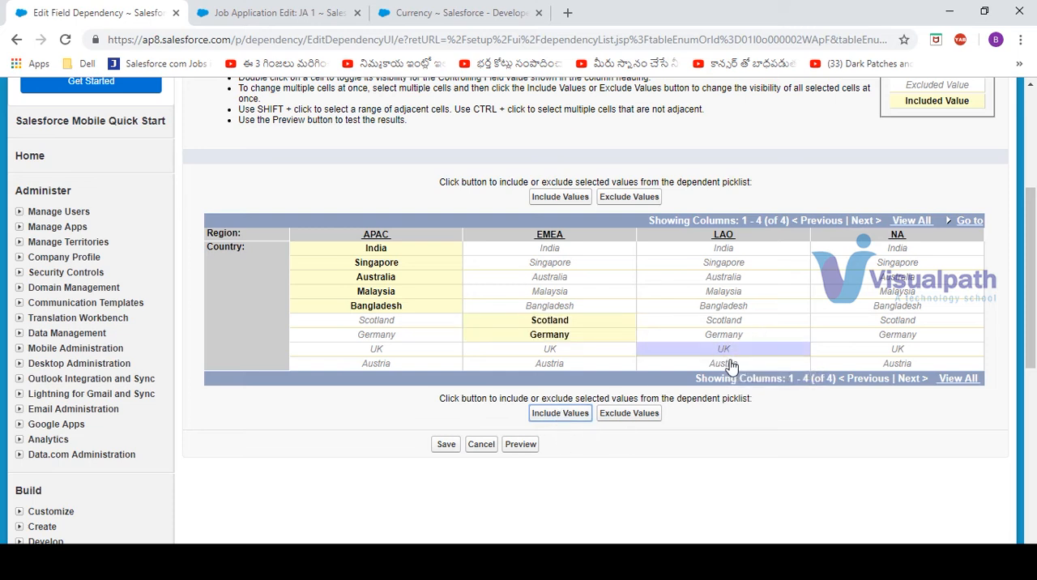
shift+click(734, 365)
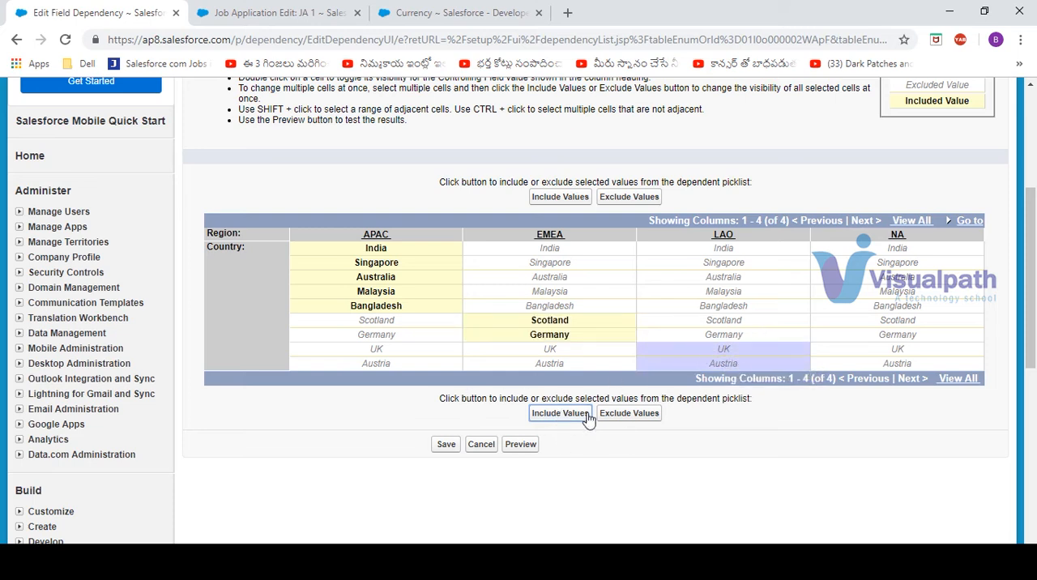
click(552, 417)
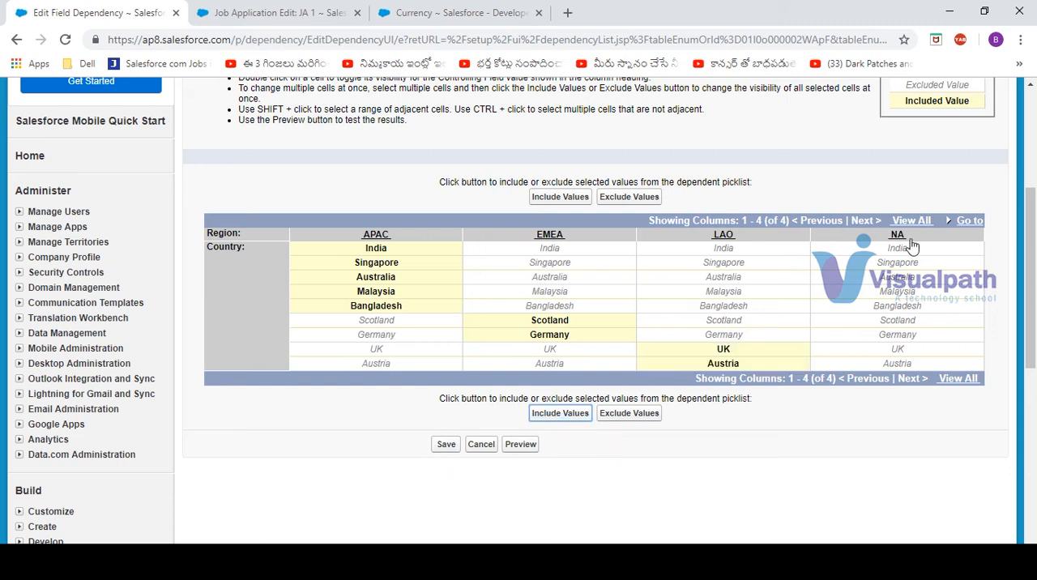
Save the Region–Country field dependency with no countries included for NA, and reload the JA 1 edit page
click(446, 445)
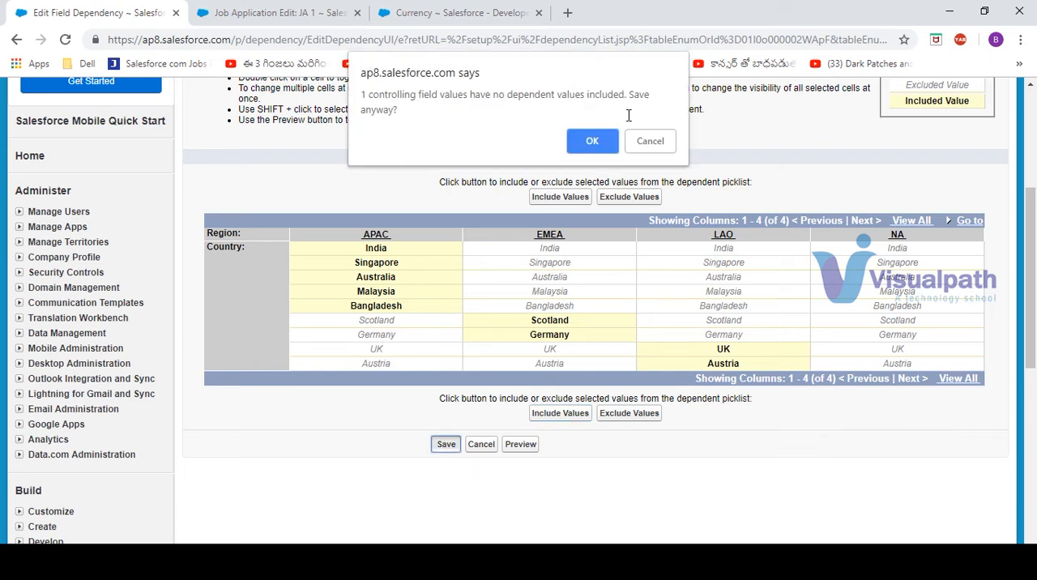
click(585, 143)
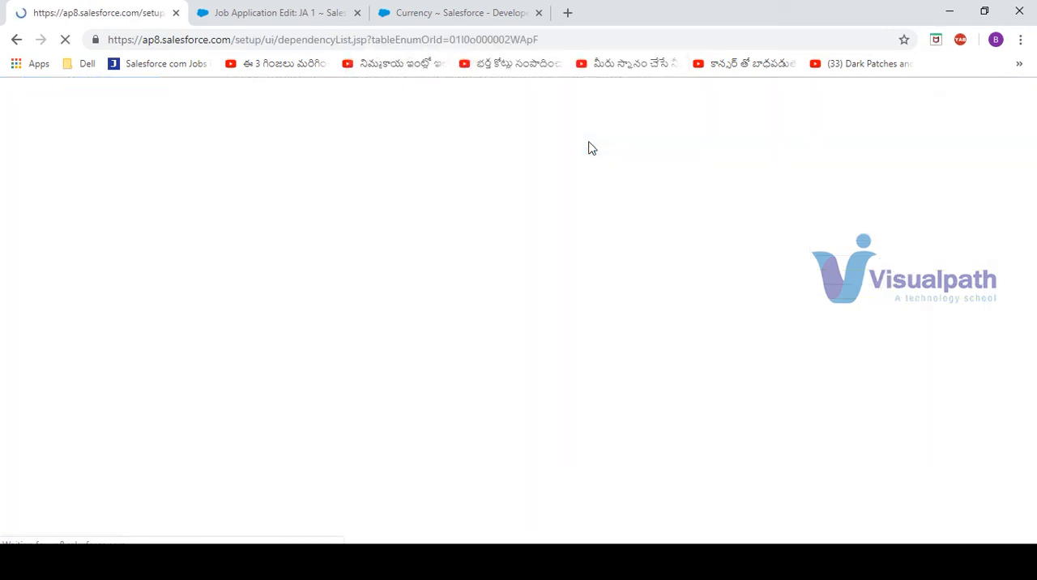
click(273, 13)
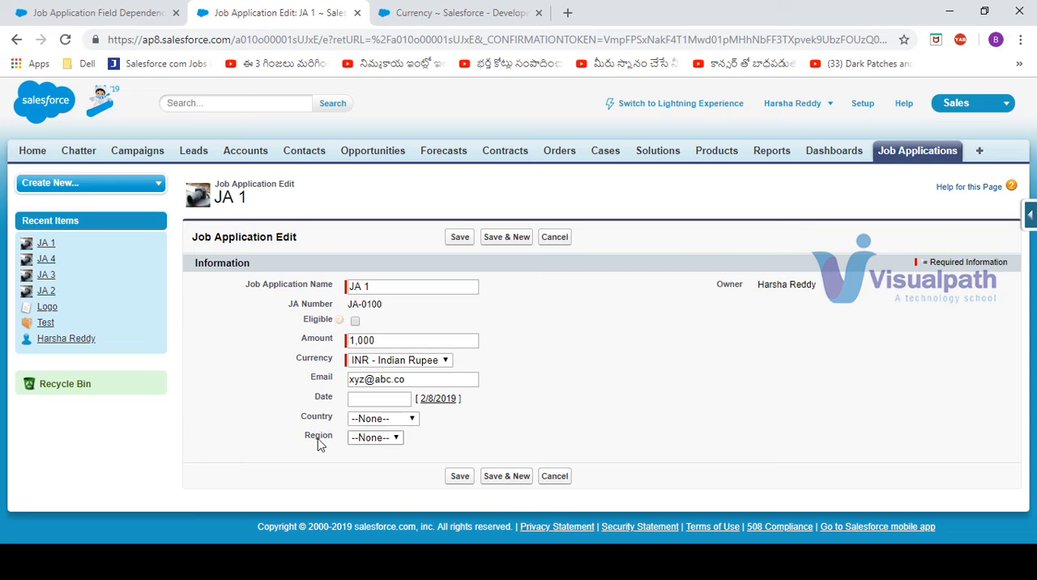
click(65, 38)
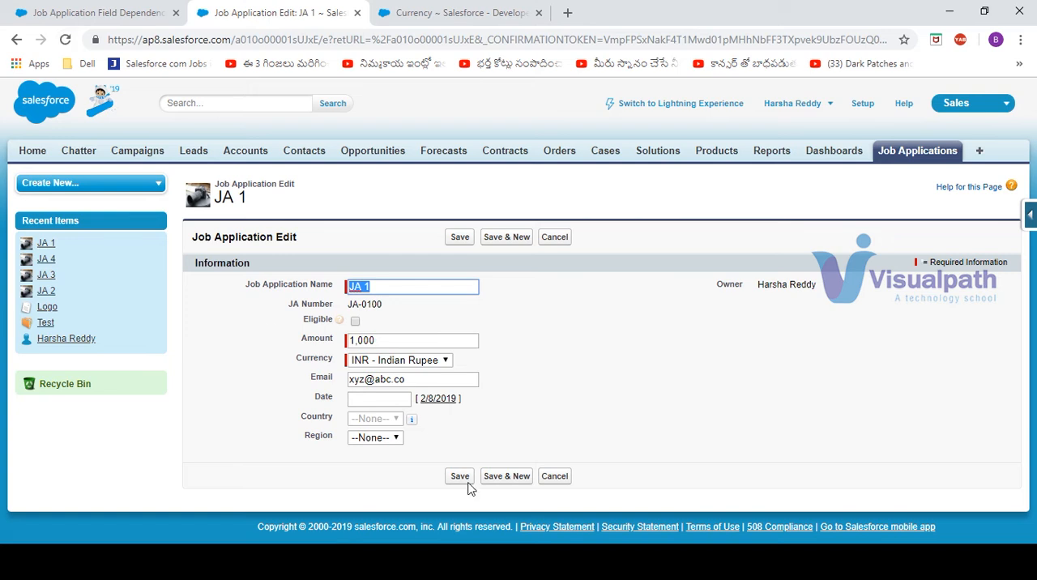
Choose APAC as the region on JA 1 and check the country options offered for it
mouse_move(417, 422)
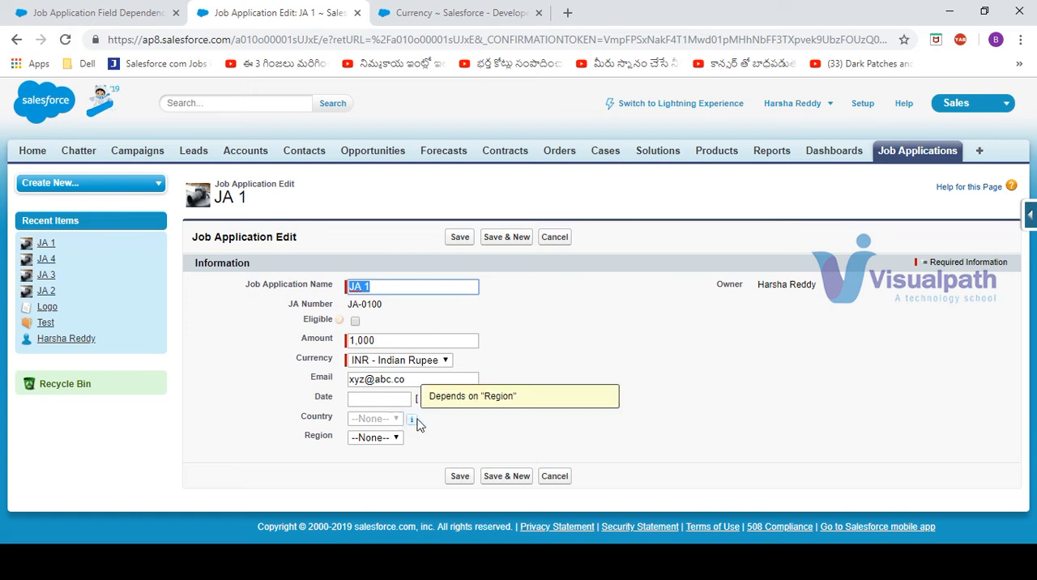
click(385, 438)
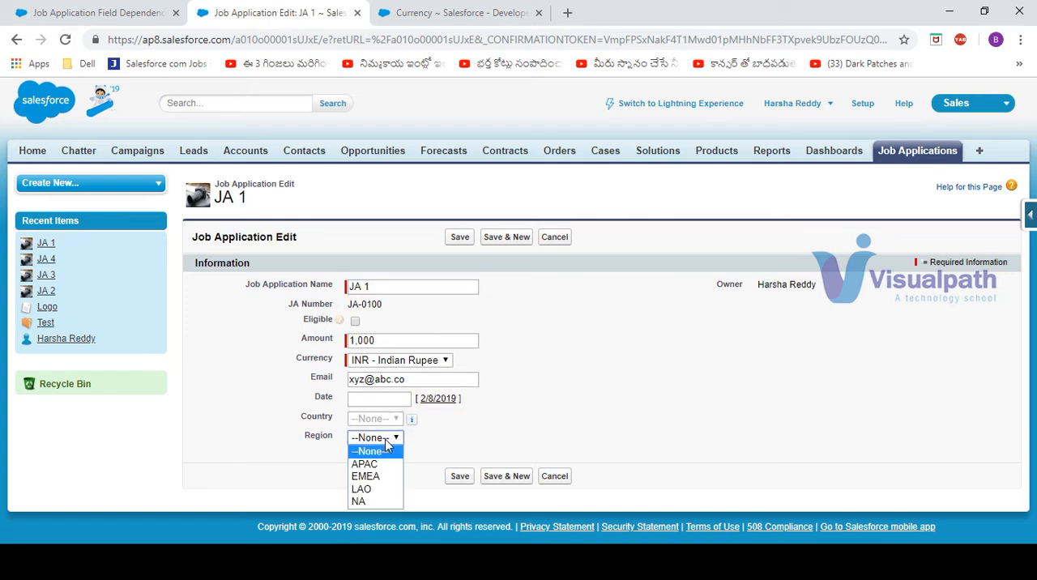
click(366, 465)
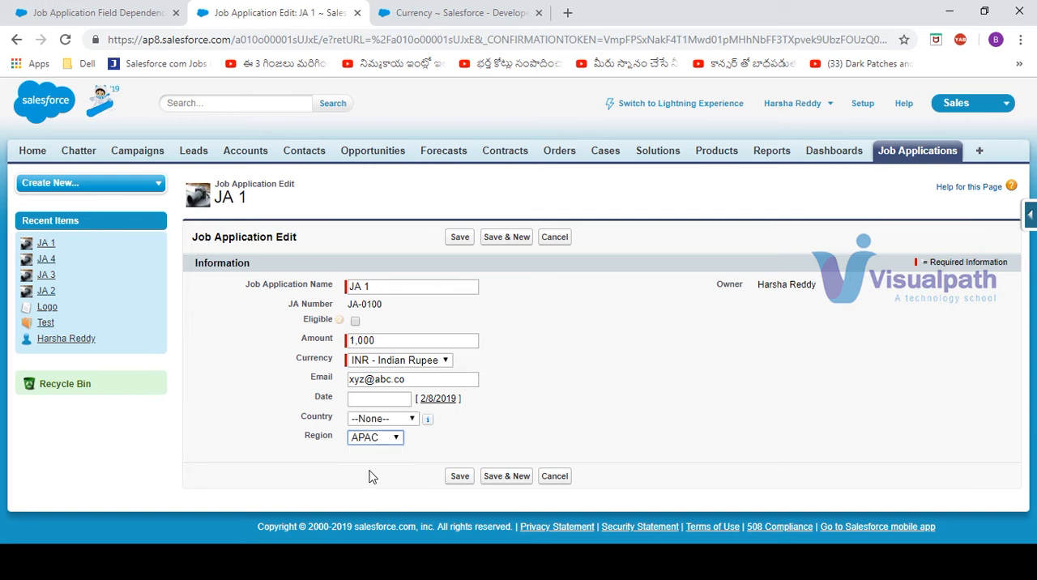
click(412, 420)
click(480, 422)
Switch JA 1's region to LAO and check which country options are offered
click(395, 438)
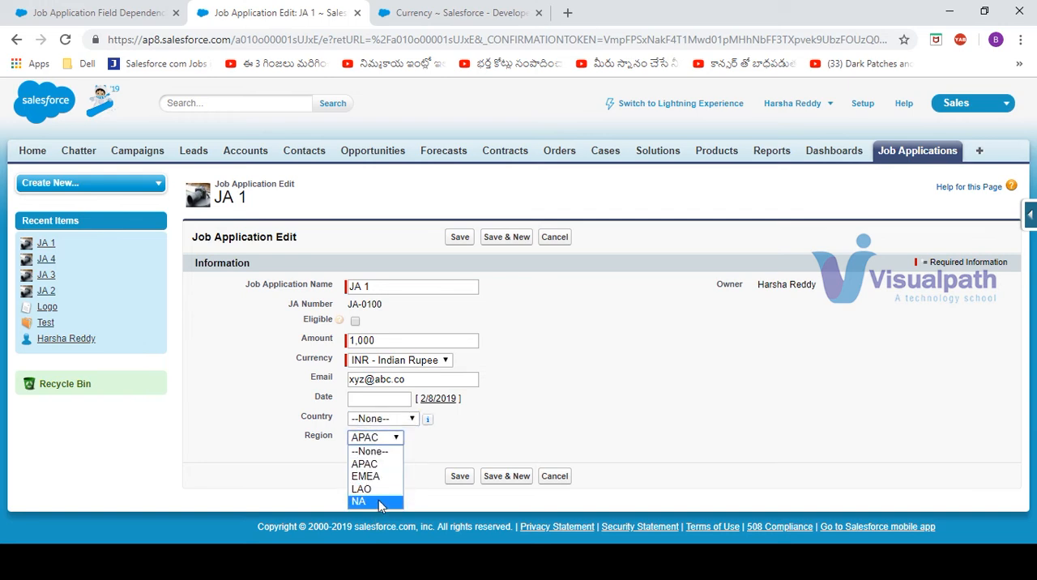
click(379, 490)
click(396, 418)
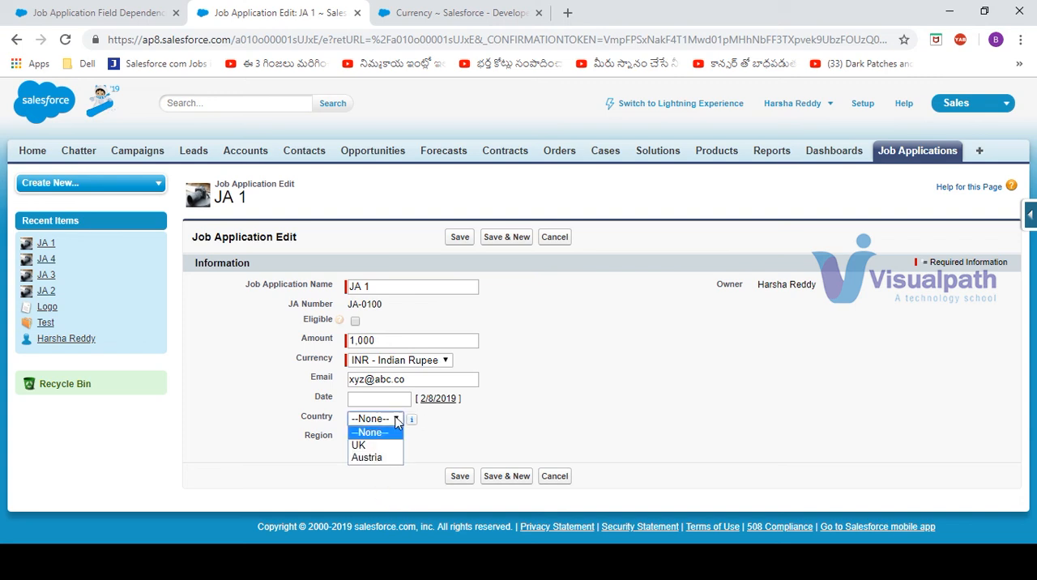
click(486, 451)
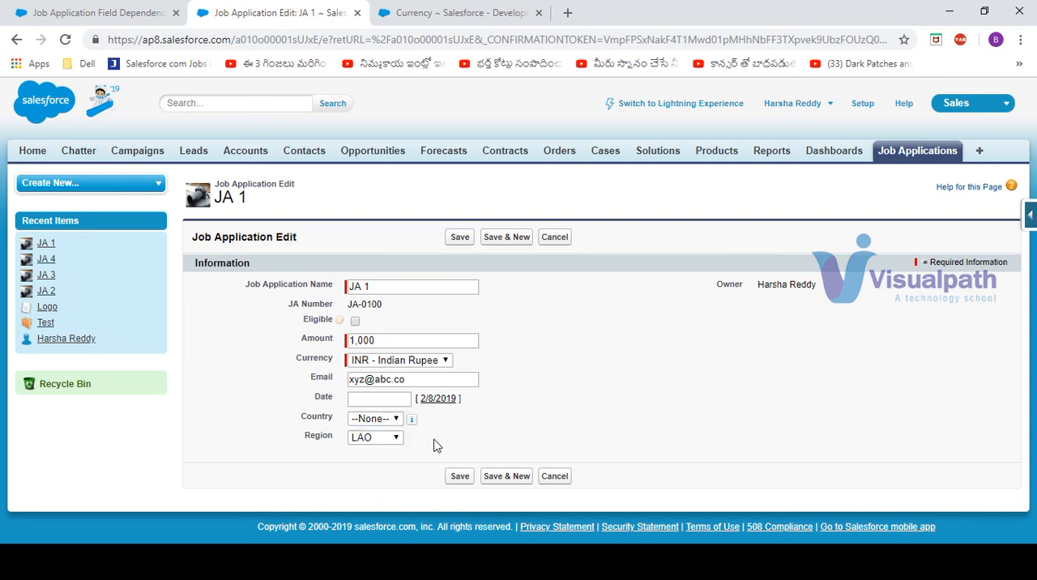
Choose NA as JA 1's region to check the Country field, and cancel editing the record
click(389, 441)
click(372, 504)
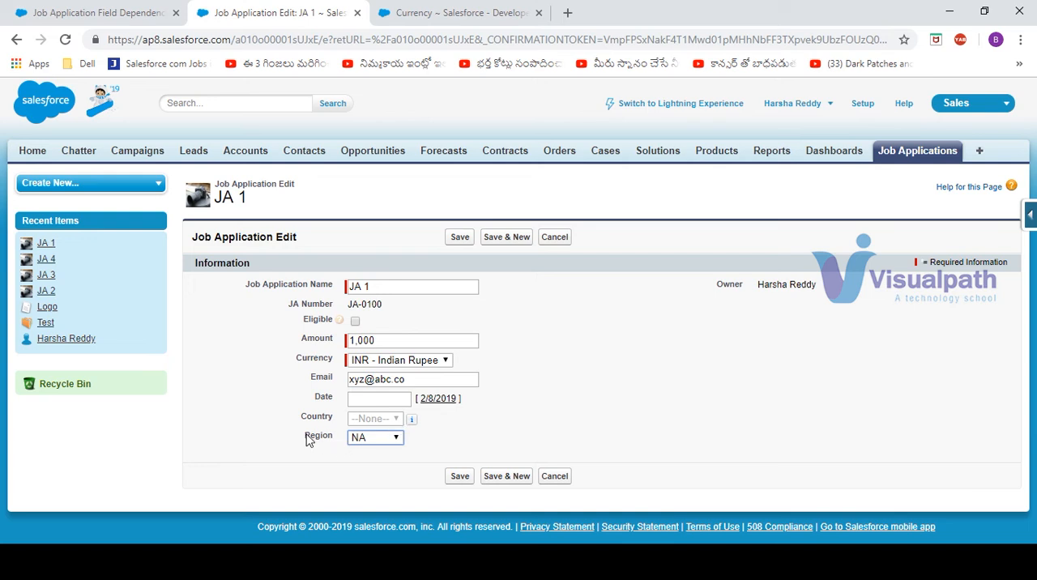
drag(329, 440, 315, 377)
click(518, 392)
click(554, 238)
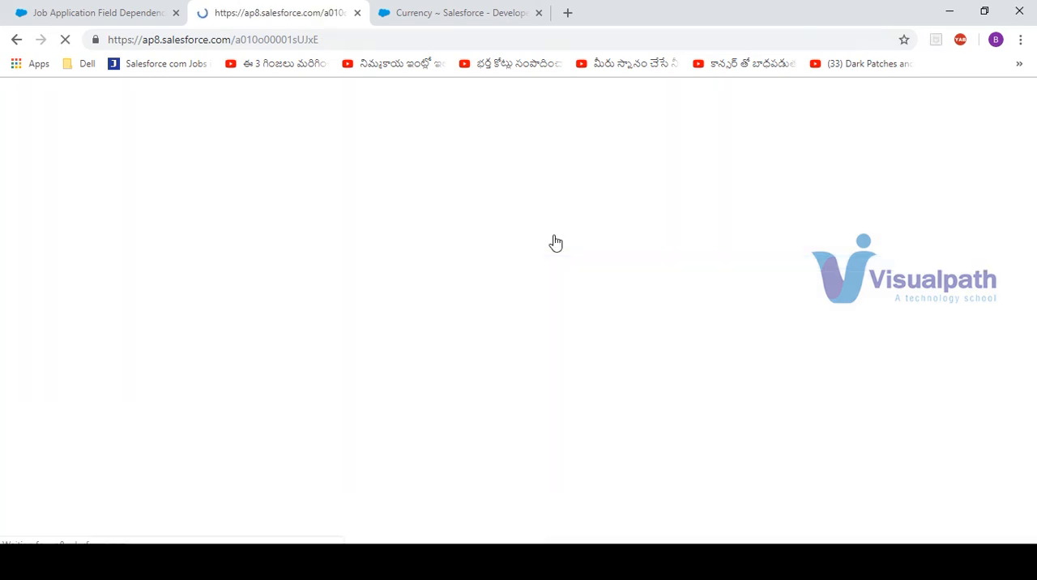
Return to the Job Application object definition and bring up its custom fields and relationships
click(84, 11)
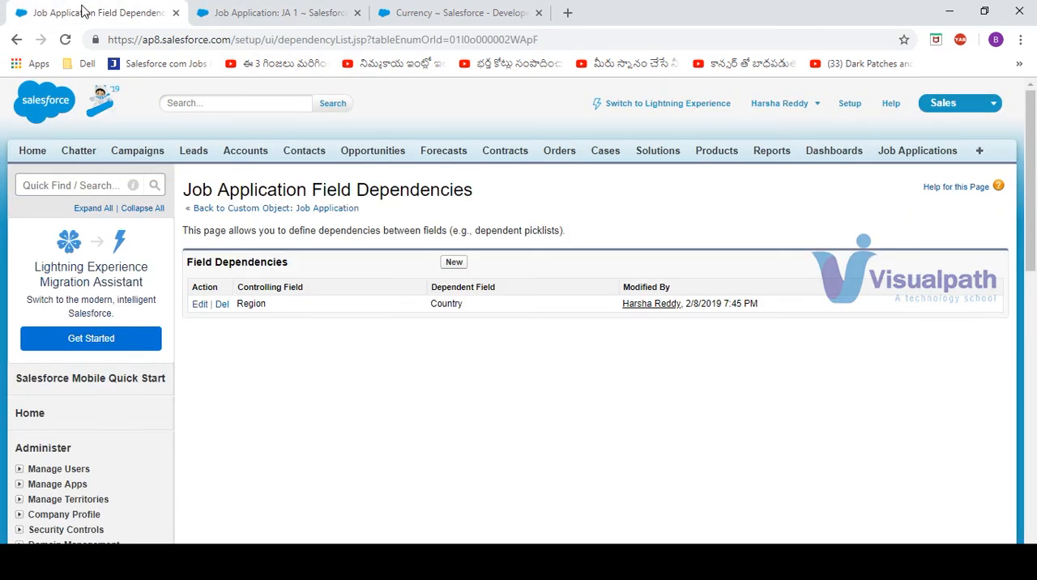
click(251, 213)
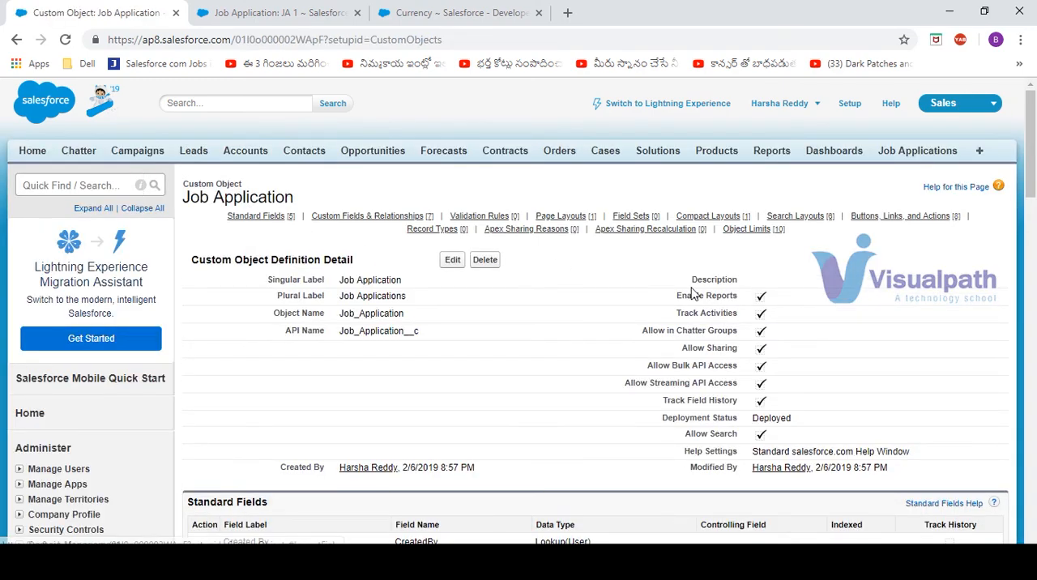
drag(1035, 127, 911, 204)
drag(1031, 122, 1030, 202)
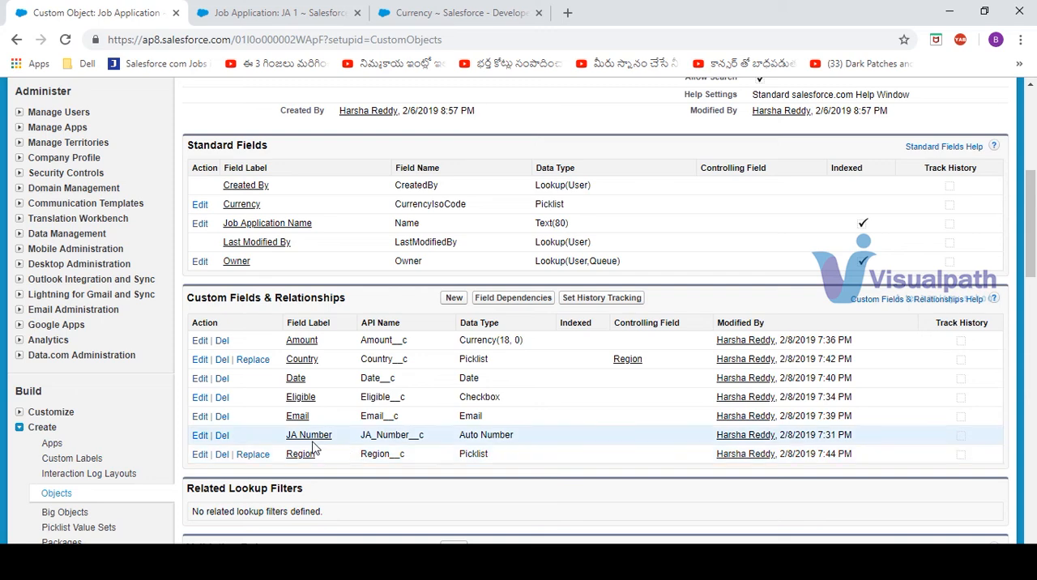
Start editing the Country custom field and look at its Promote to Global Value Set form without filling it in
click(301, 358)
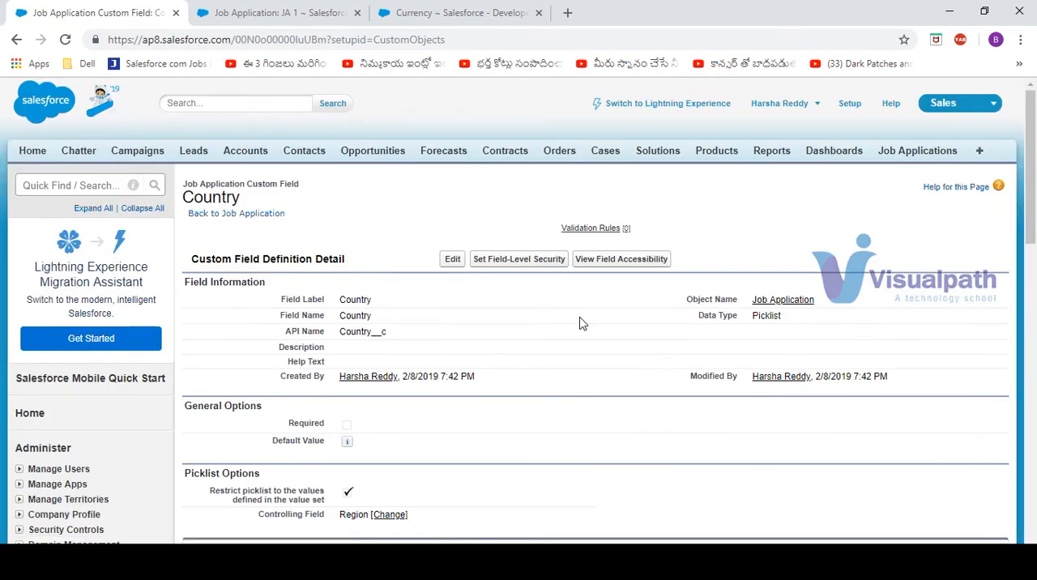
click(452, 259)
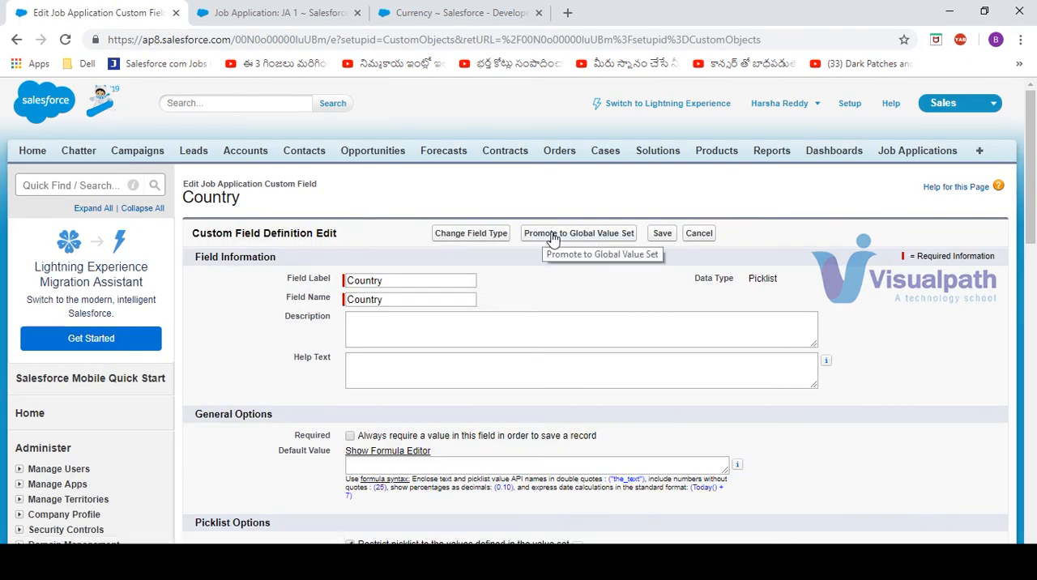
click(553, 235)
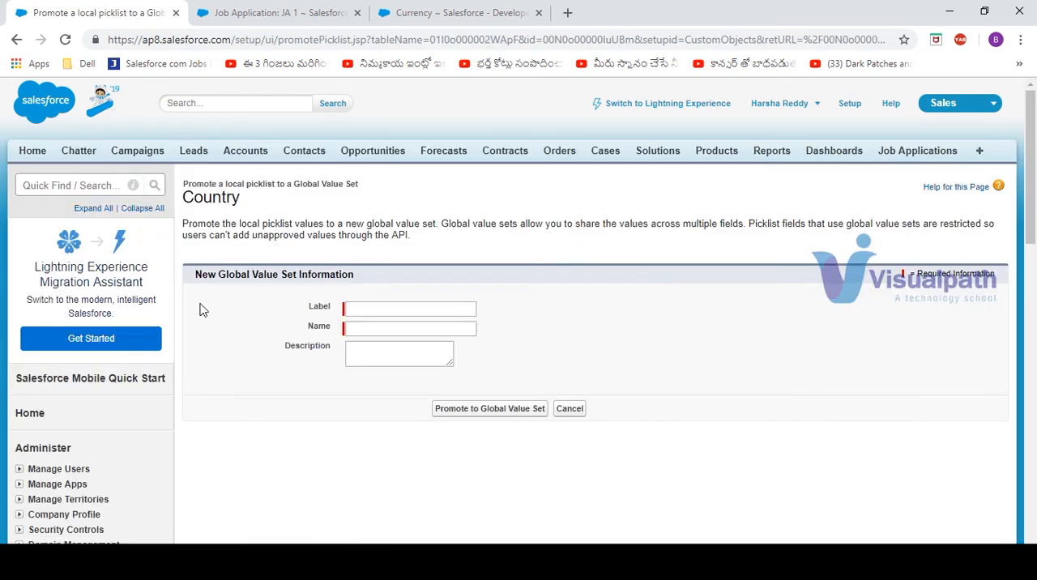
click(17, 39)
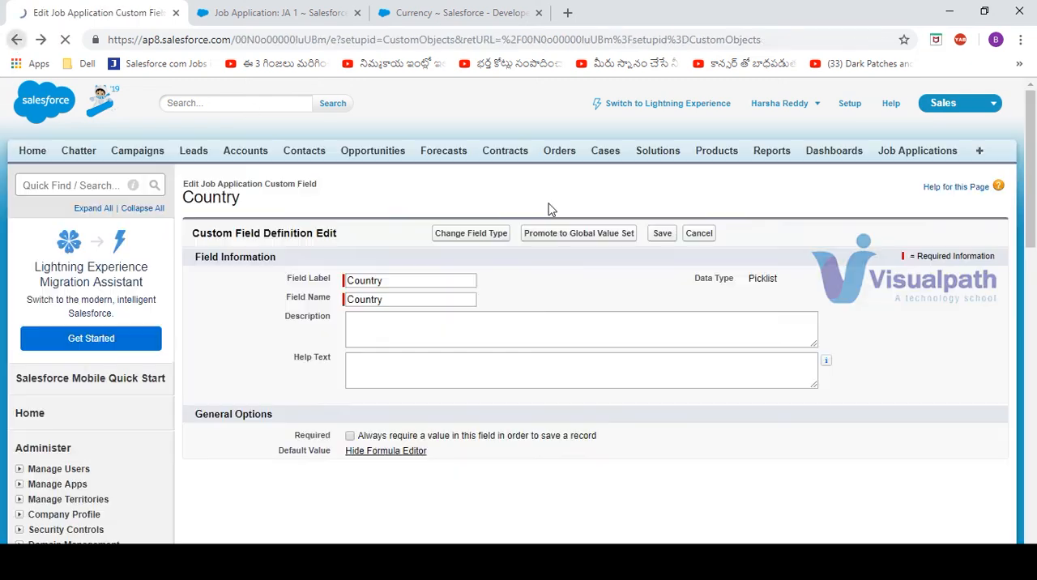
Turn off restricting the Country picklist to the values defined in the value set, and save the field
drag(1031, 127, 1031, 184)
click(349, 363)
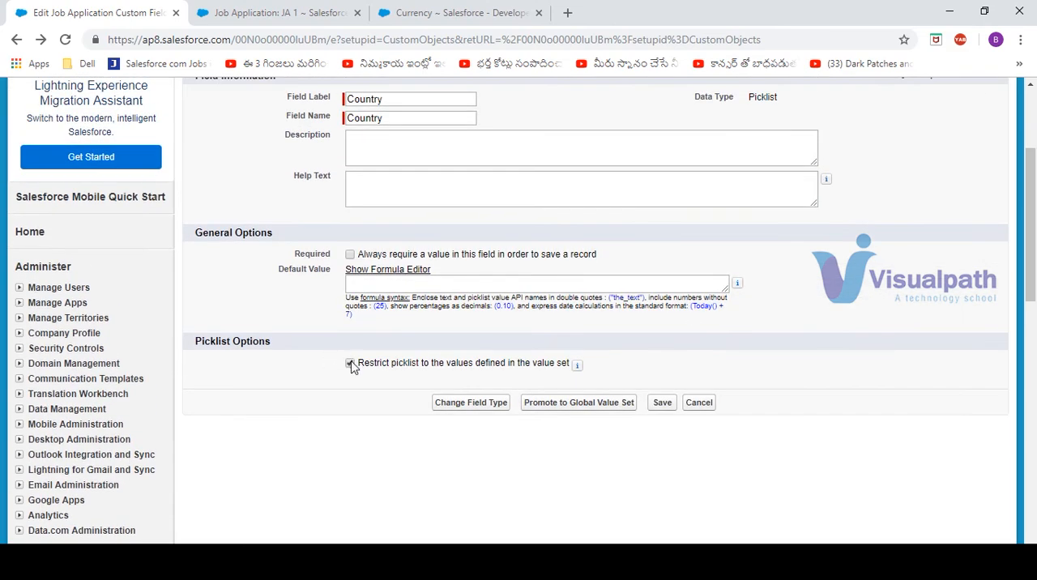
mouse_move(578, 367)
click(350, 364)
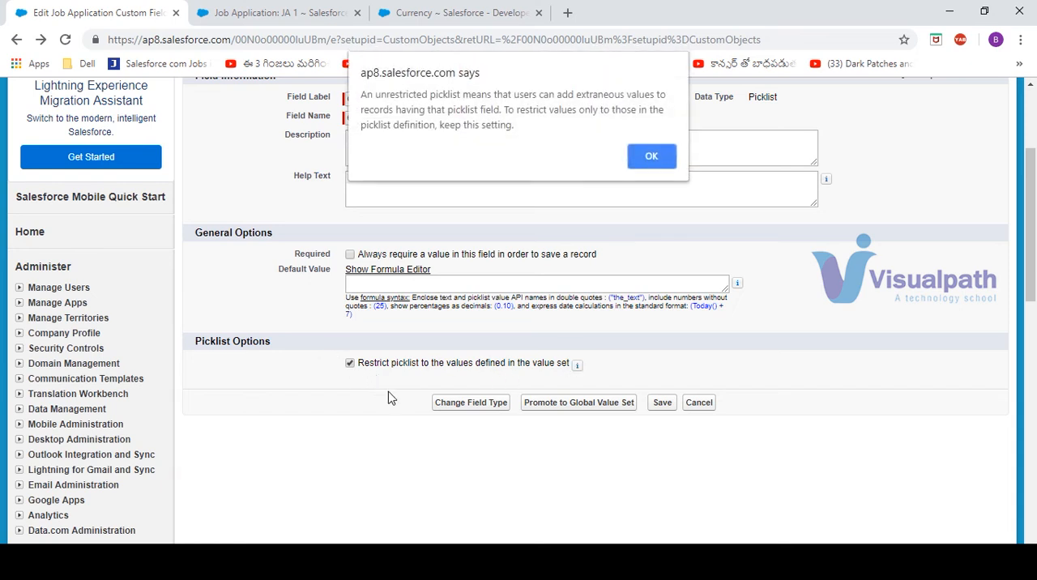
click(651, 159)
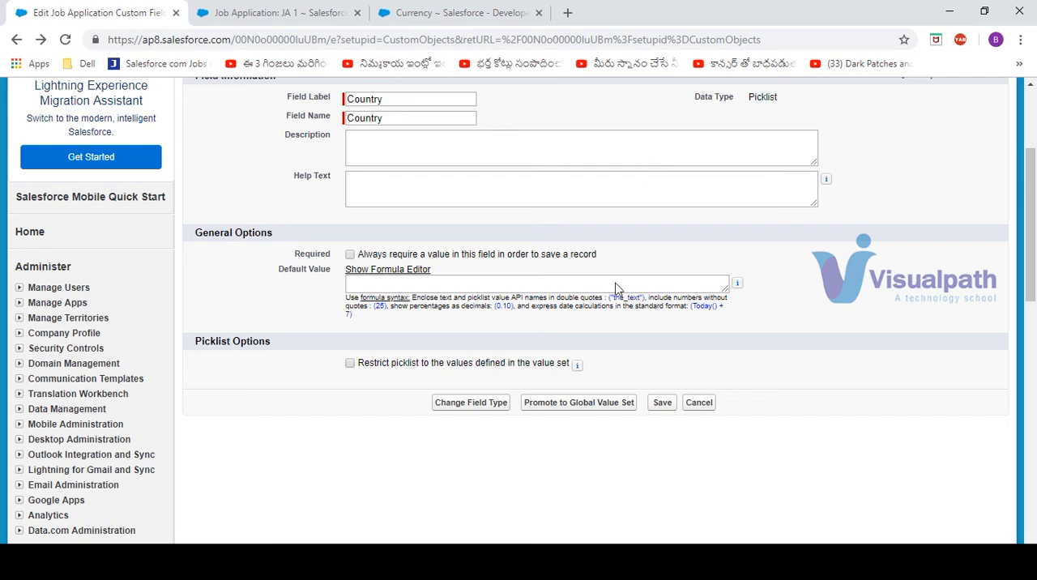
click(661, 403)
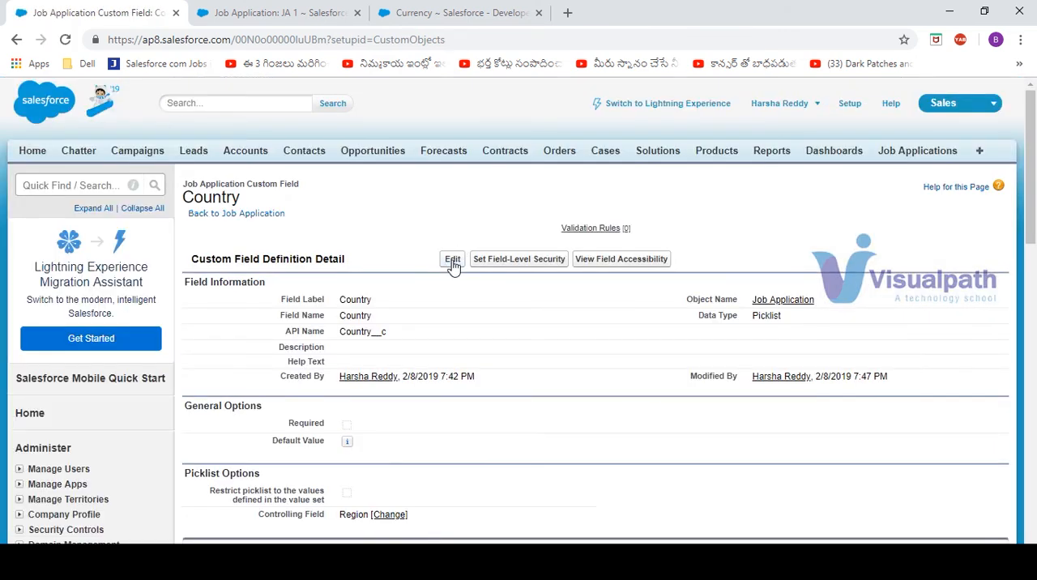
Turn the Country picklist's restriction to the values defined in the value set back on, and save the field
click(452, 261)
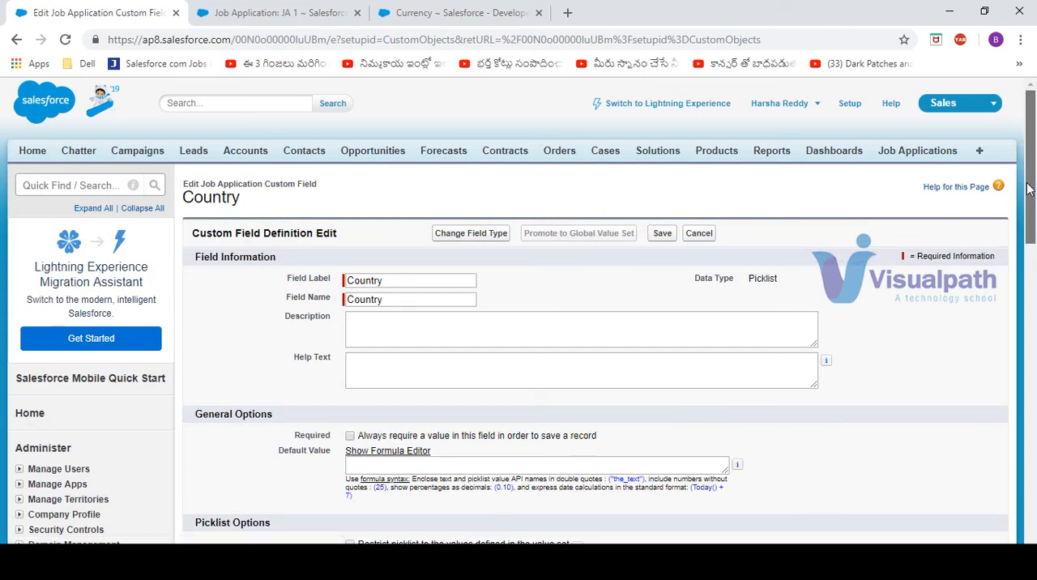
scroll(1028, 188, down, 3)
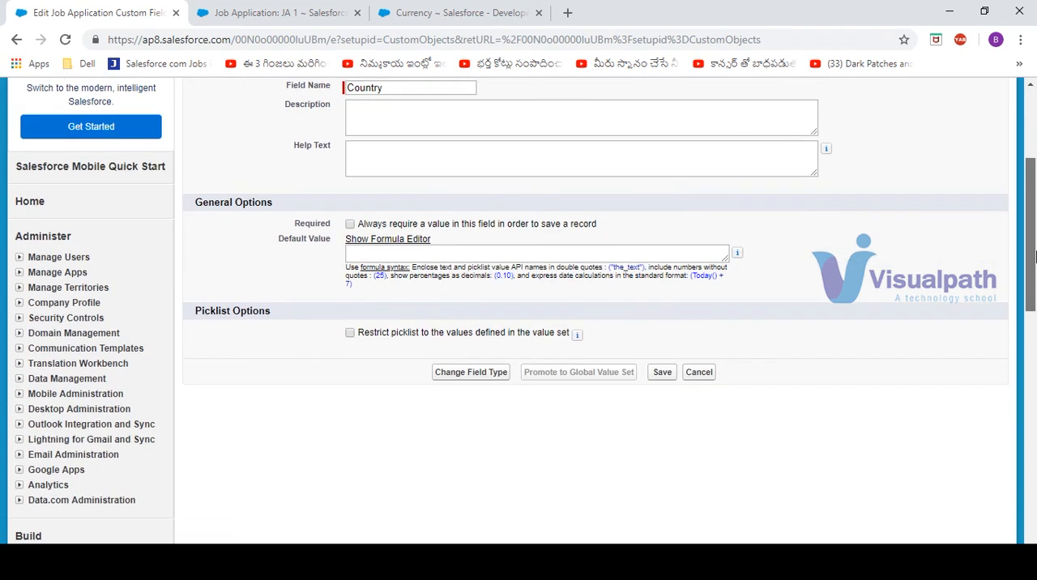
click(350, 333)
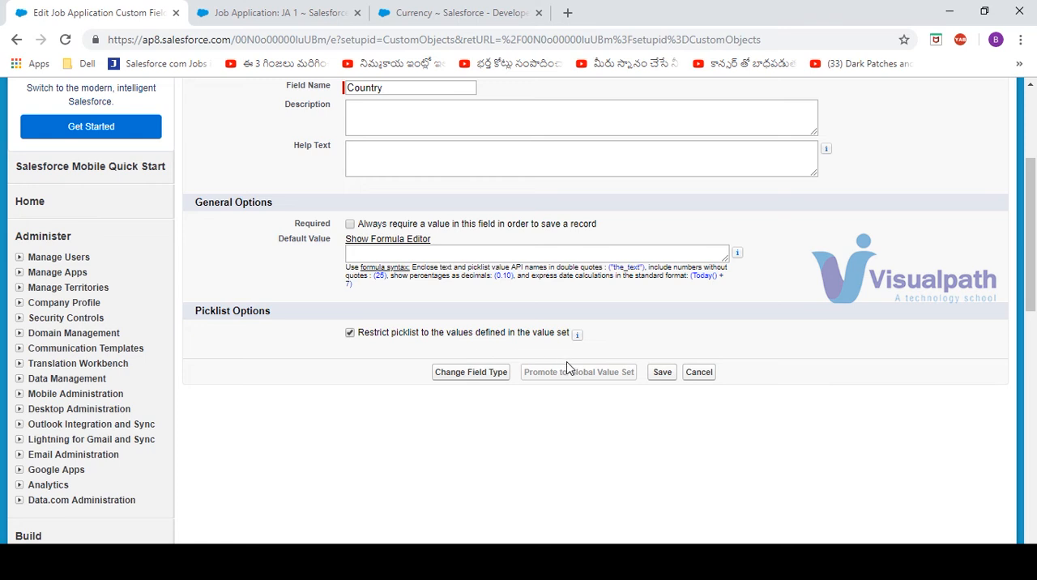
click(661, 372)
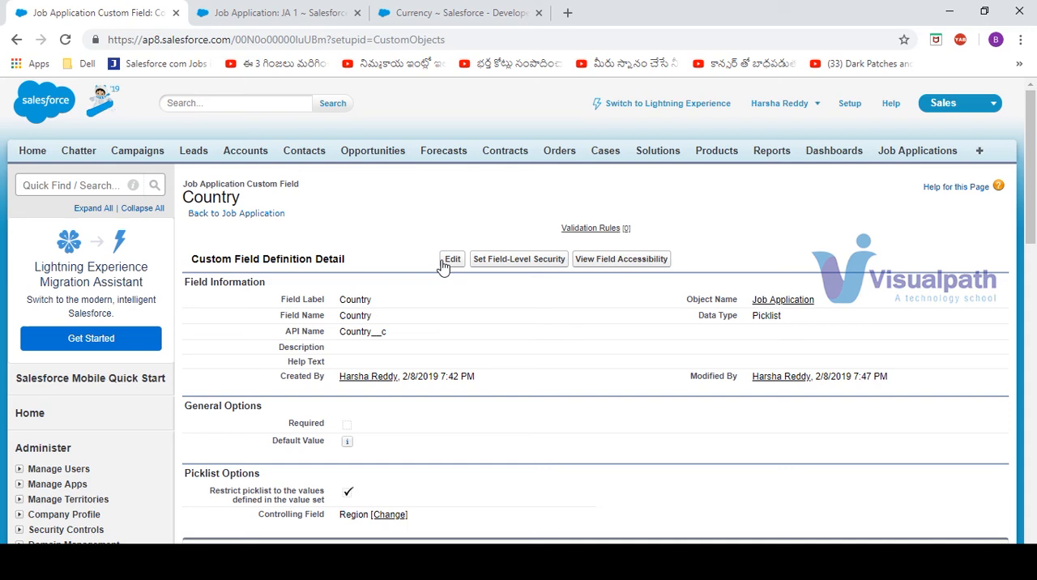
Promote the Country picklist to a new global value set with the label and name Countries
click(444, 262)
click(582, 233)
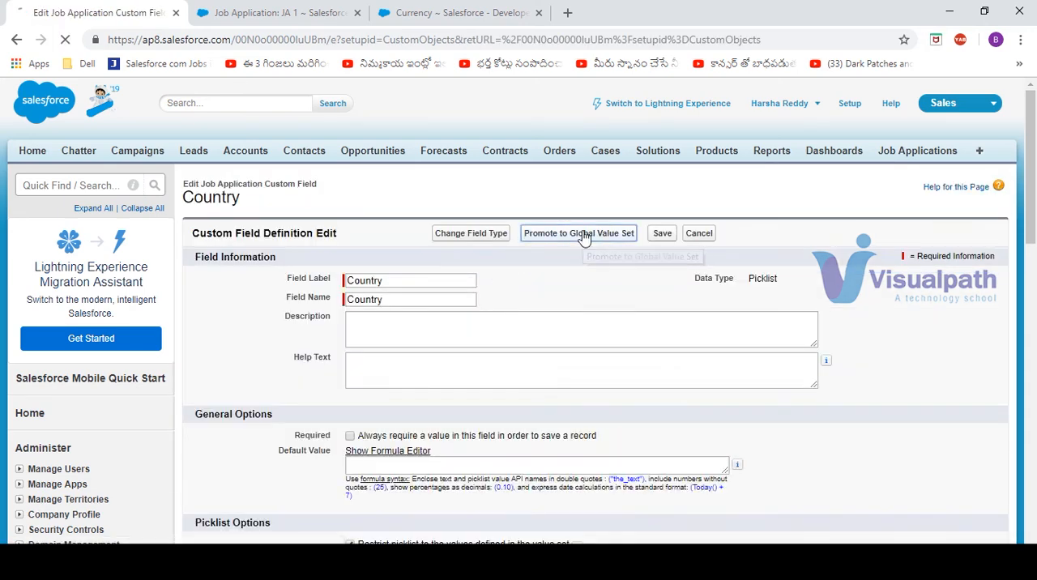
click(377, 310)
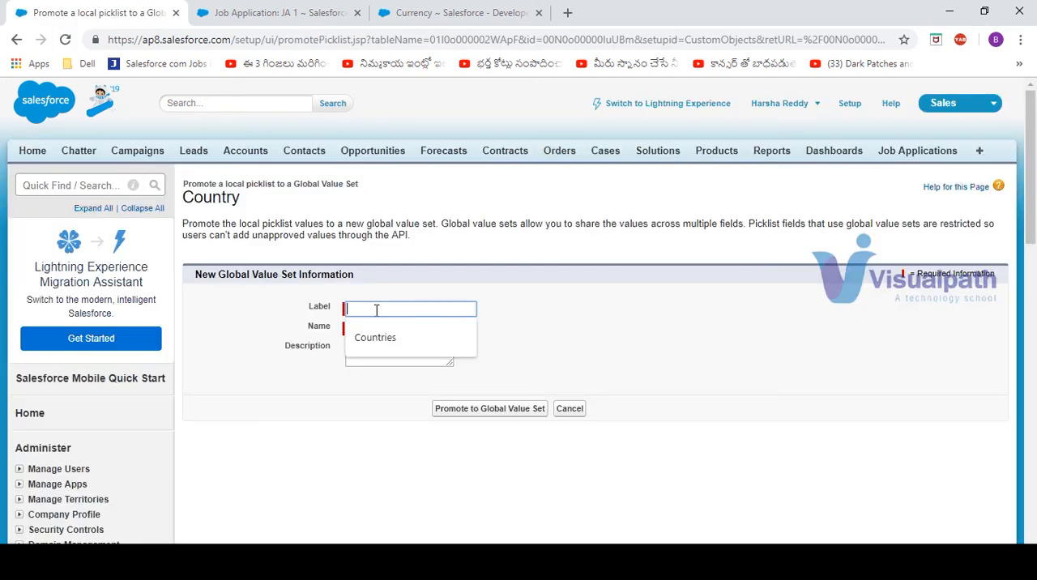
text(Cou nt)
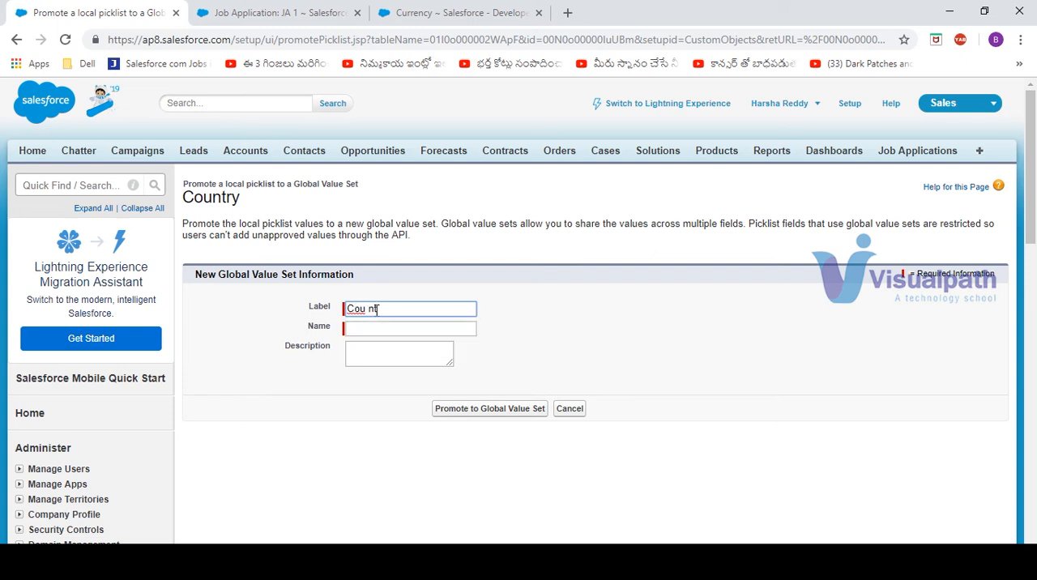
key(BackSpace)
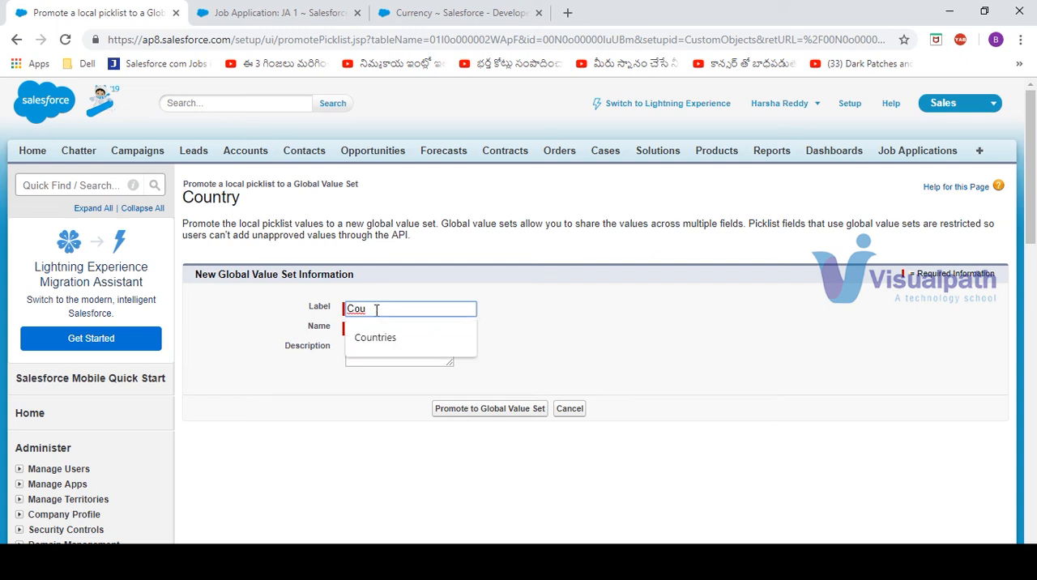
key(Down)
key(Tab)
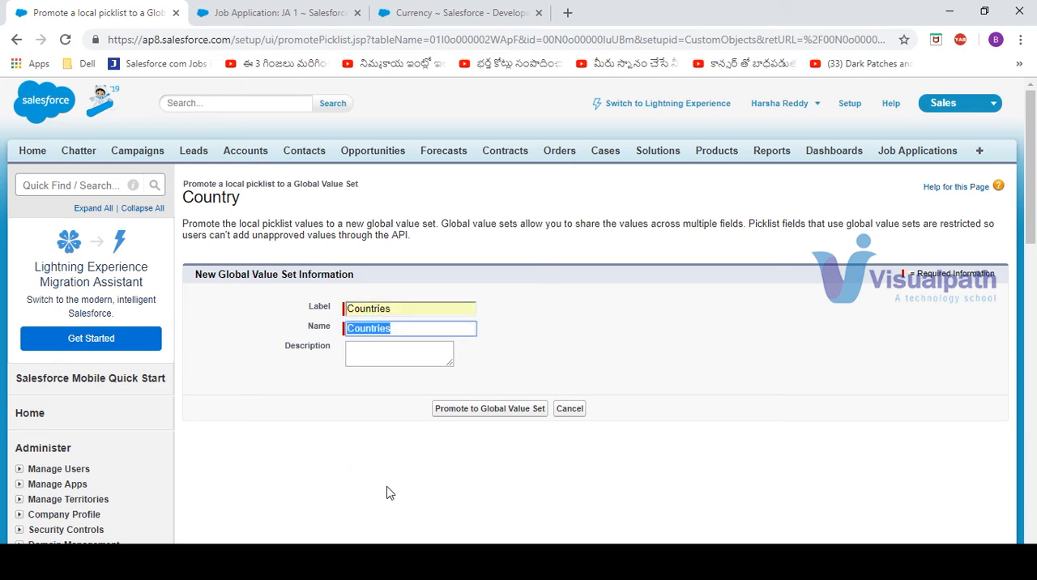
click(486, 410)
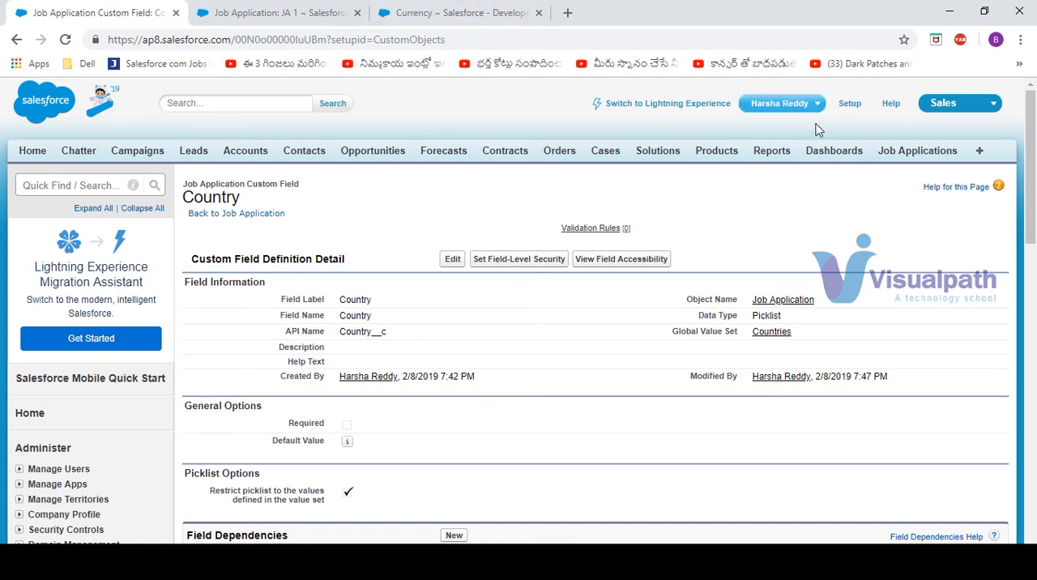
Add the Positions tab to the Sales app's selected tabs, save, and check the overflow list of tabs
ctrl+click(980, 154)
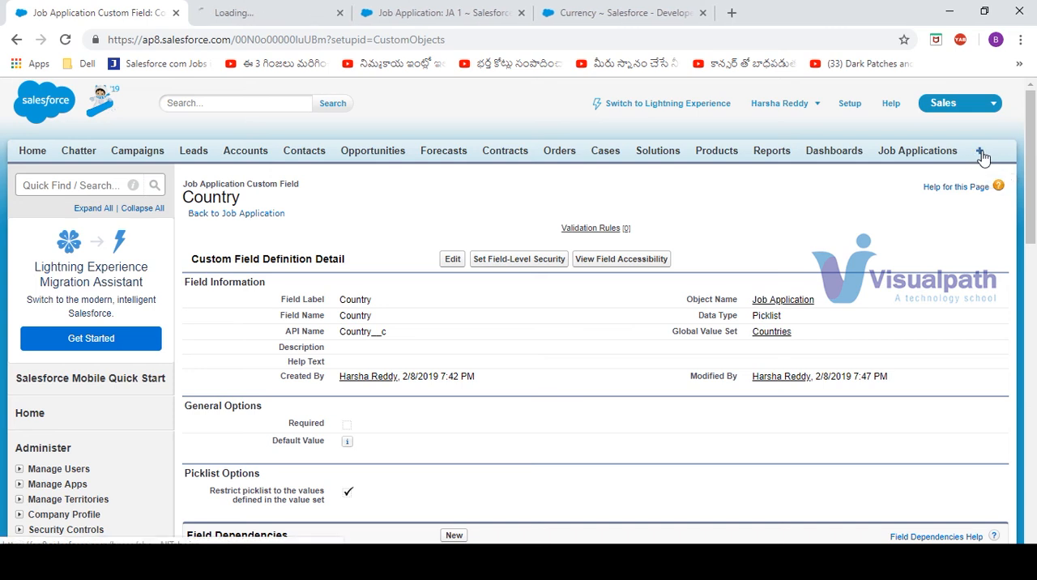
click(267, 12)
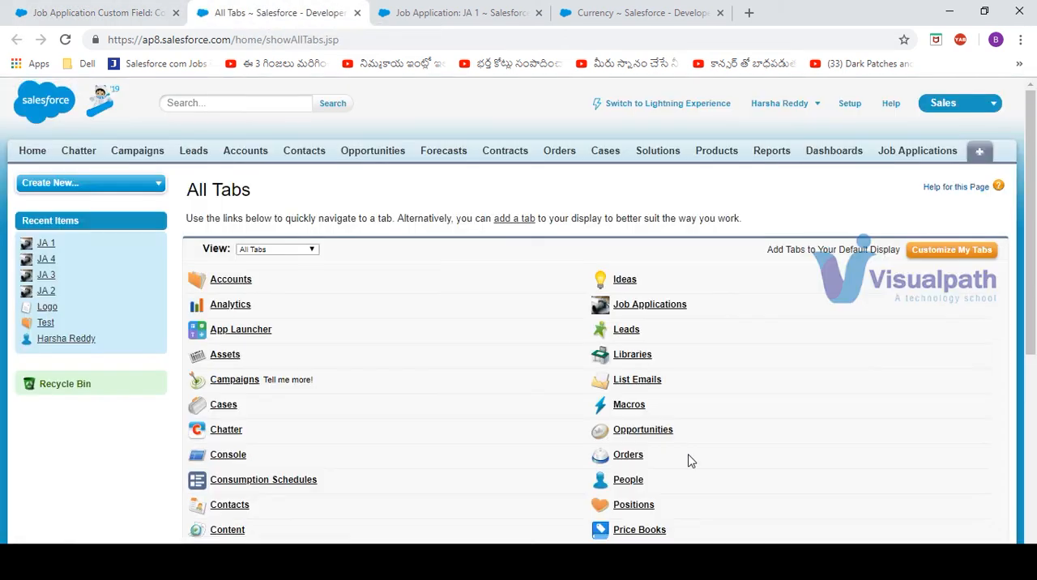
click(963, 254)
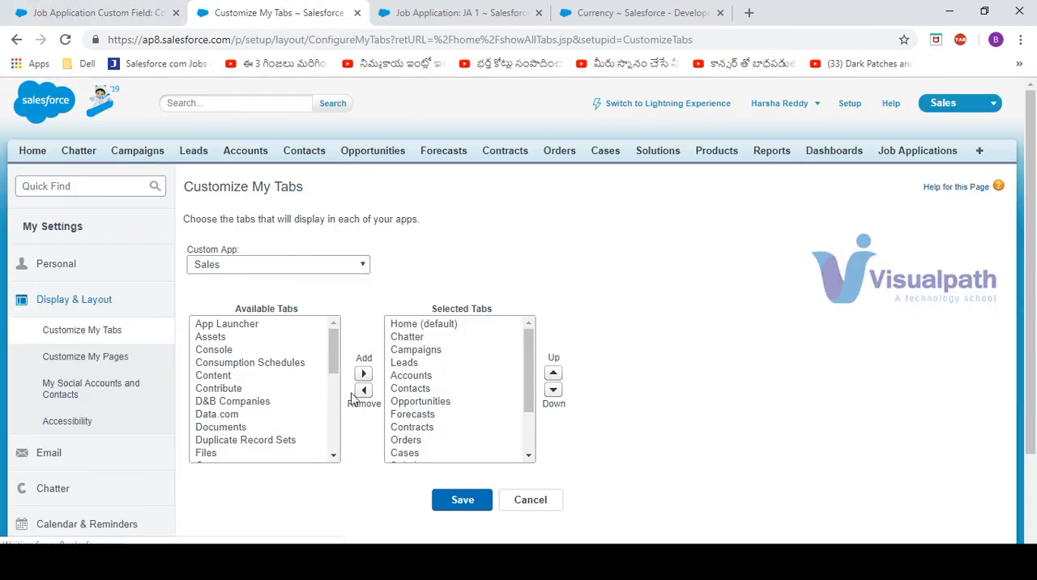
click(225, 440)
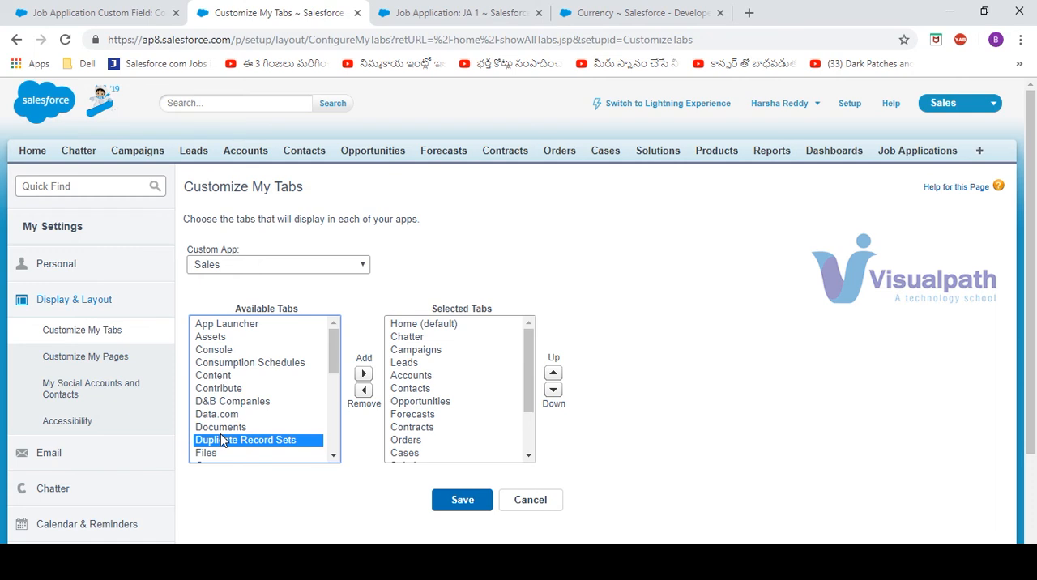
key(p)
key(p)
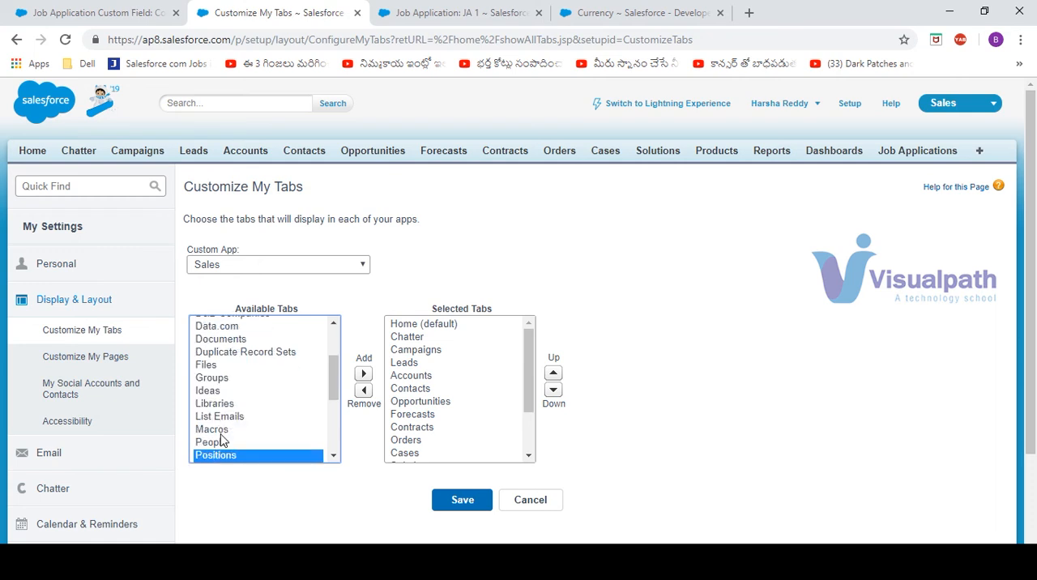
click(363, 375)
click(462, 502)
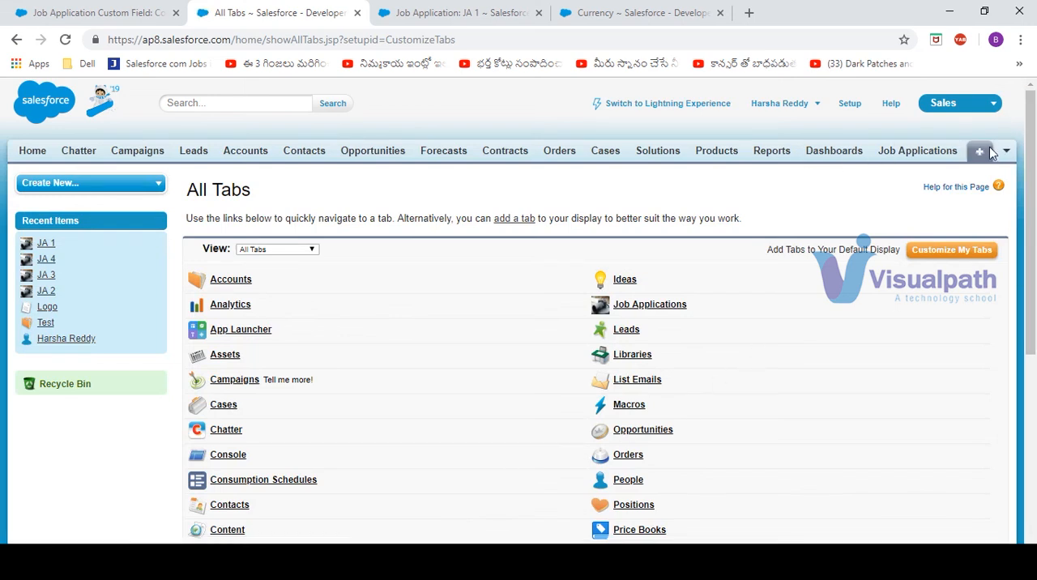
click(1007, 152)
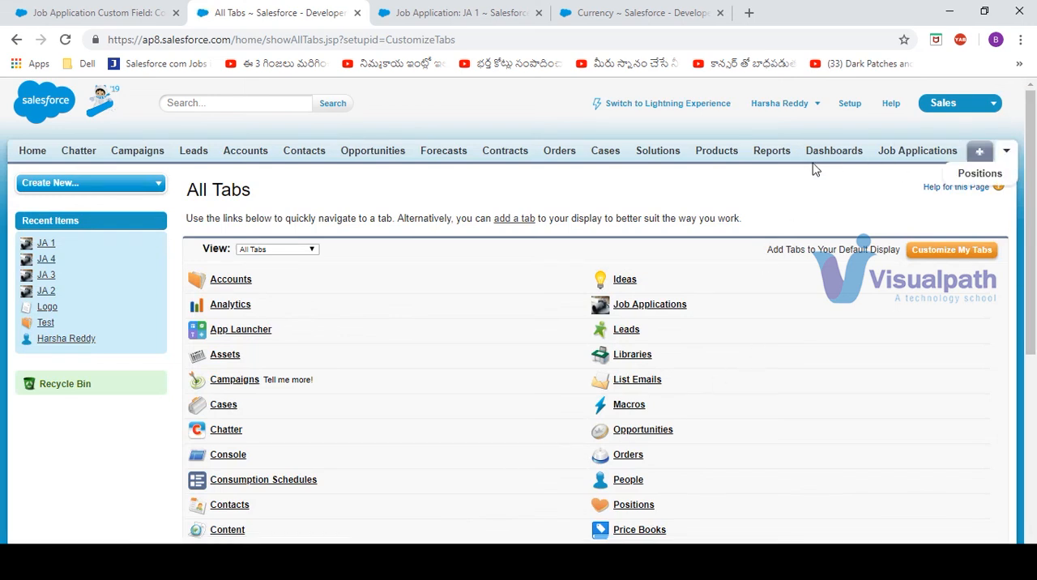
click(642, 188)
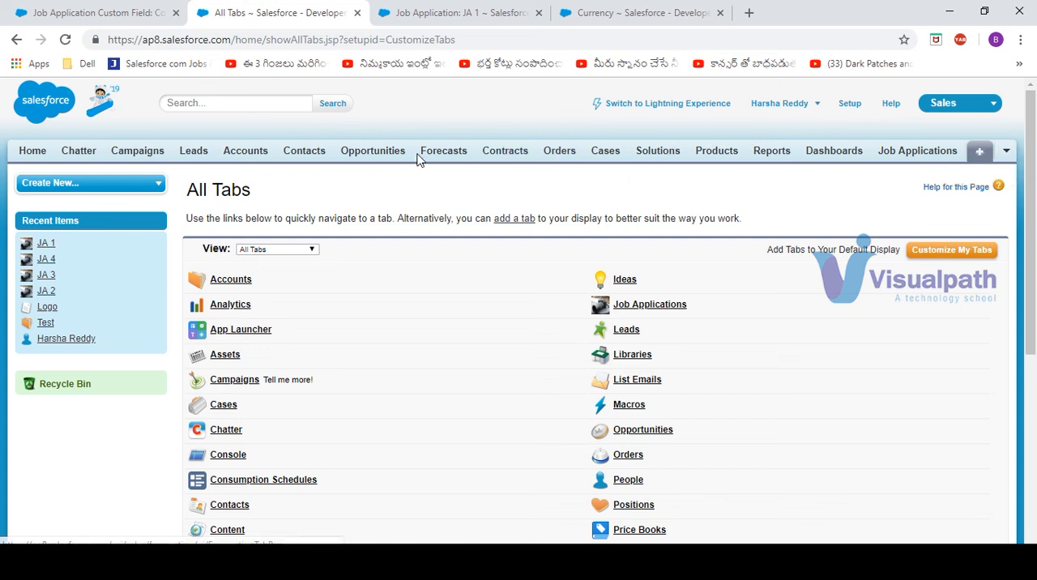
Remove Forecasts, Contracts, Orders and Solutions from the Sales app's selected tabs, save, and open the Positions home page
click(953, 261)
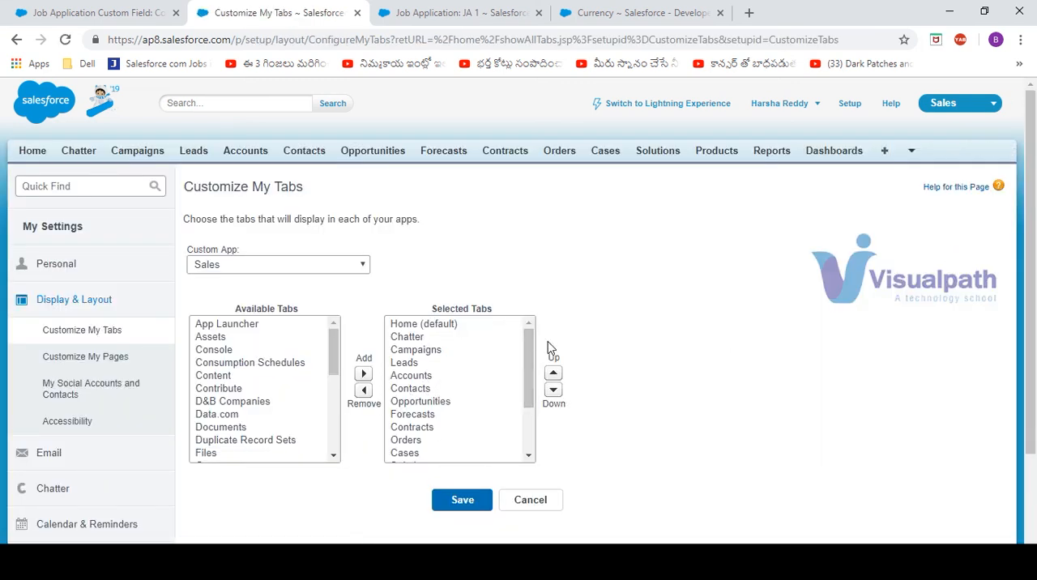
drag(530, 350, 533, 383)
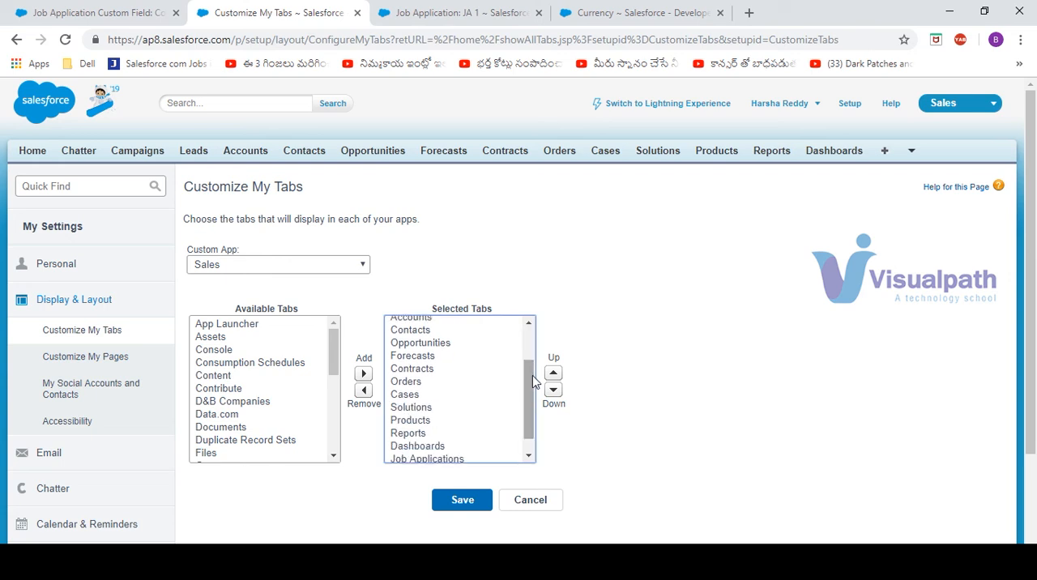
click(413, 357)
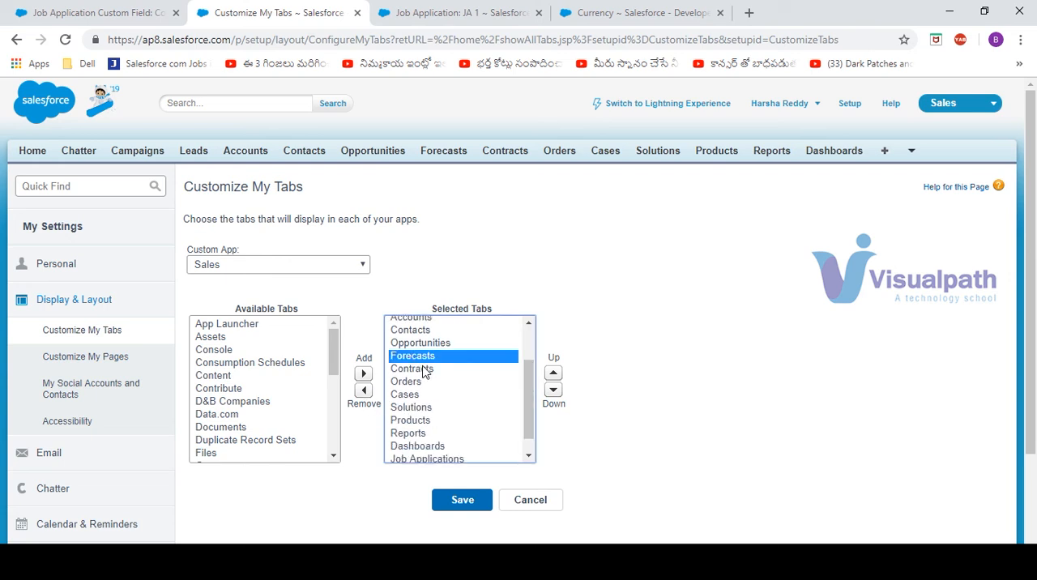
ctrl+click(422, 370)
ctrl+click(405, 382)
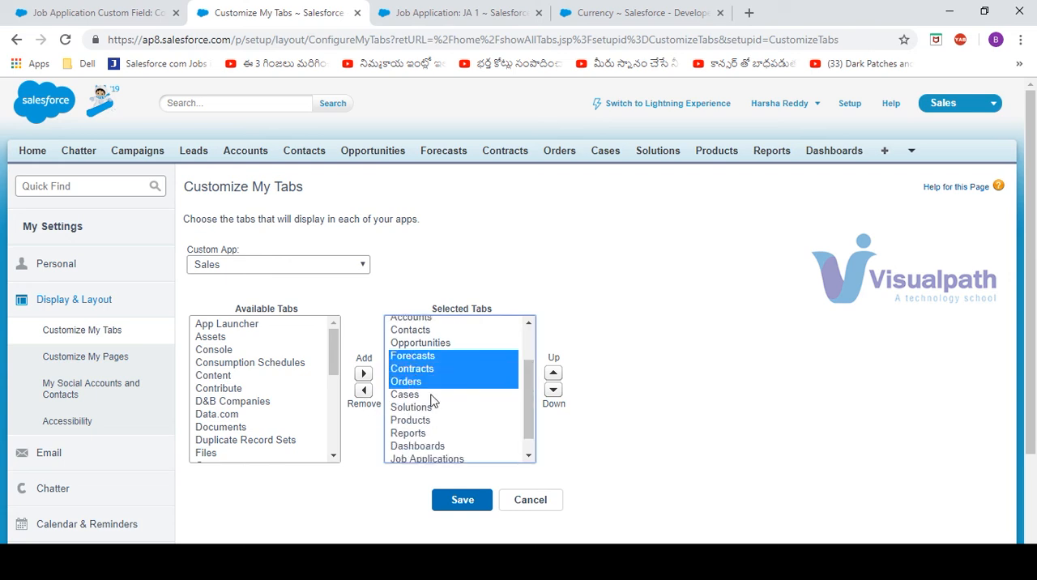
ctrl+click(411, 407)
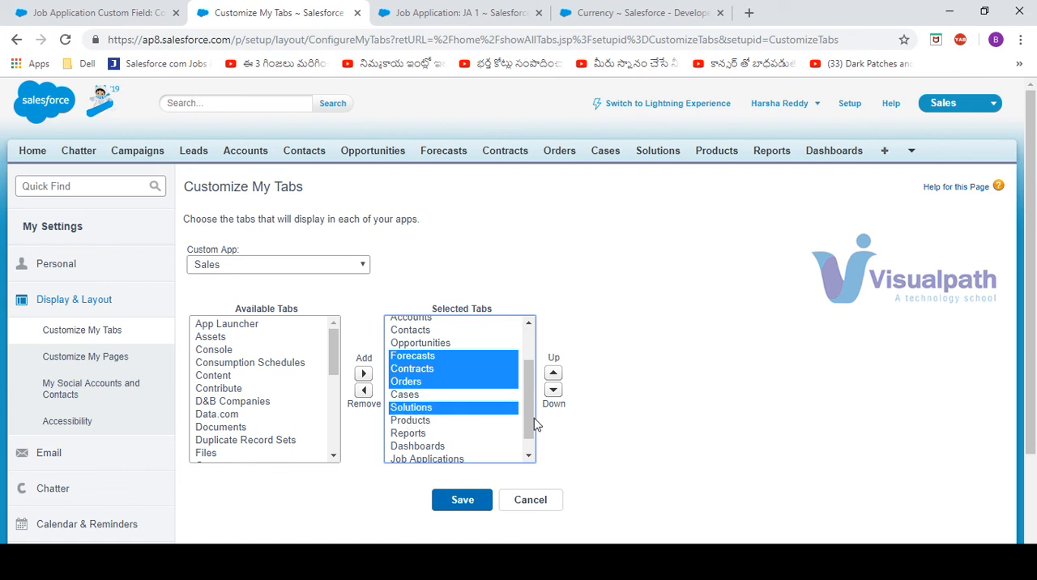
drag(527, 422, 531, 455)
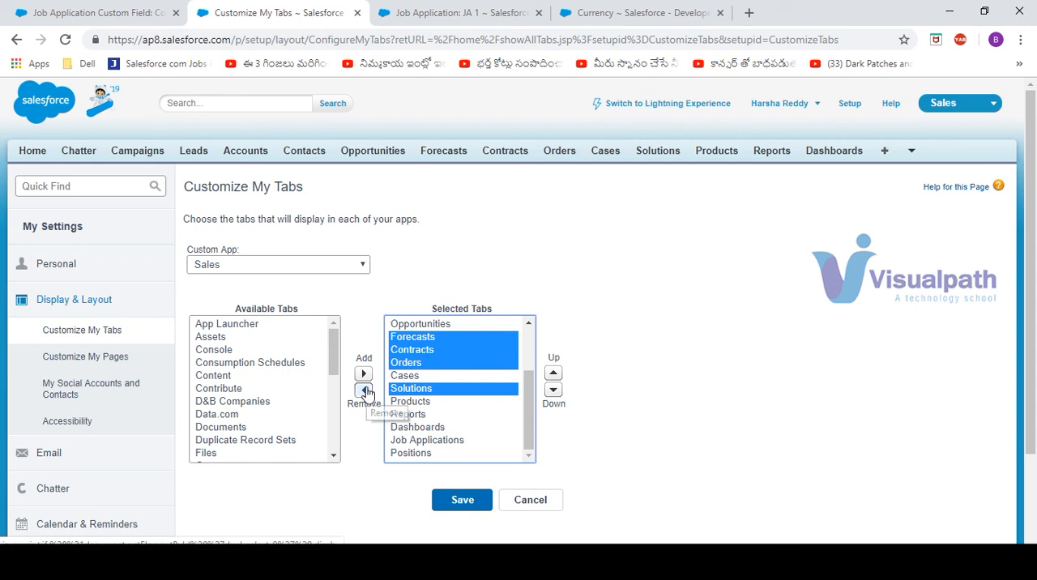
click(363, 390)
click(462, 502)
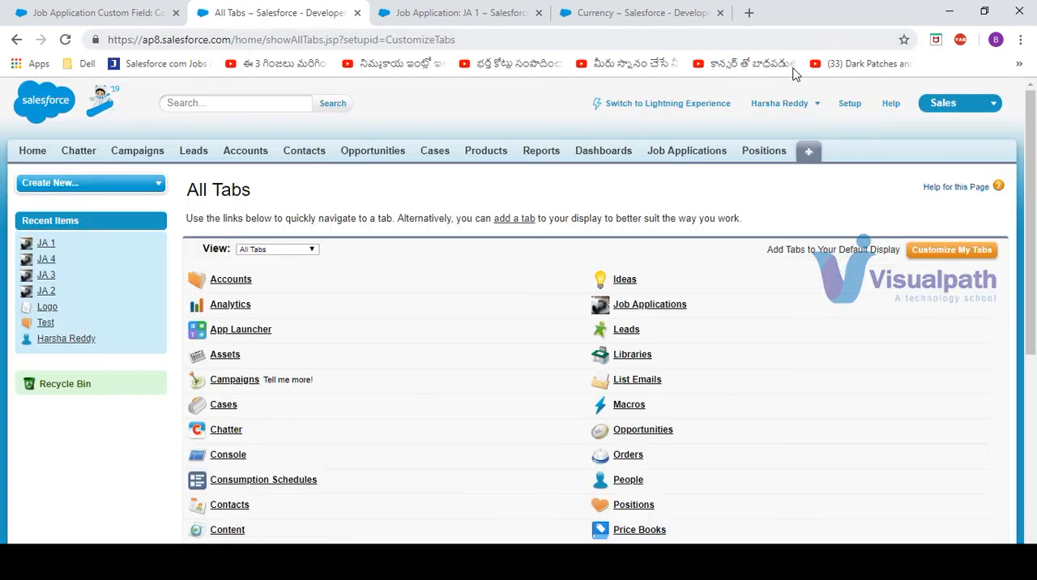
click(768, 154)
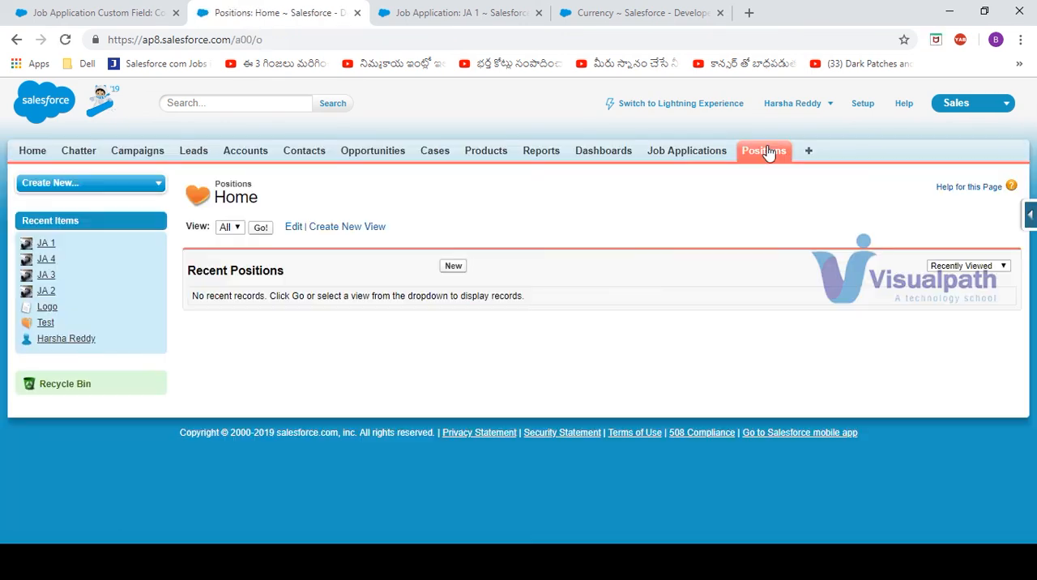
click(96, 13)
click(63, 185)
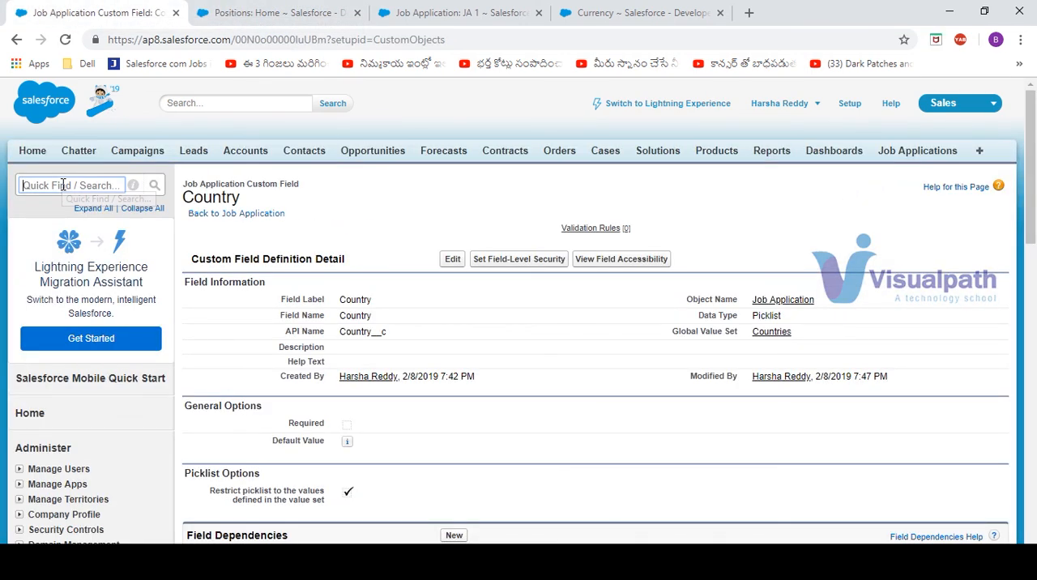
text(object)
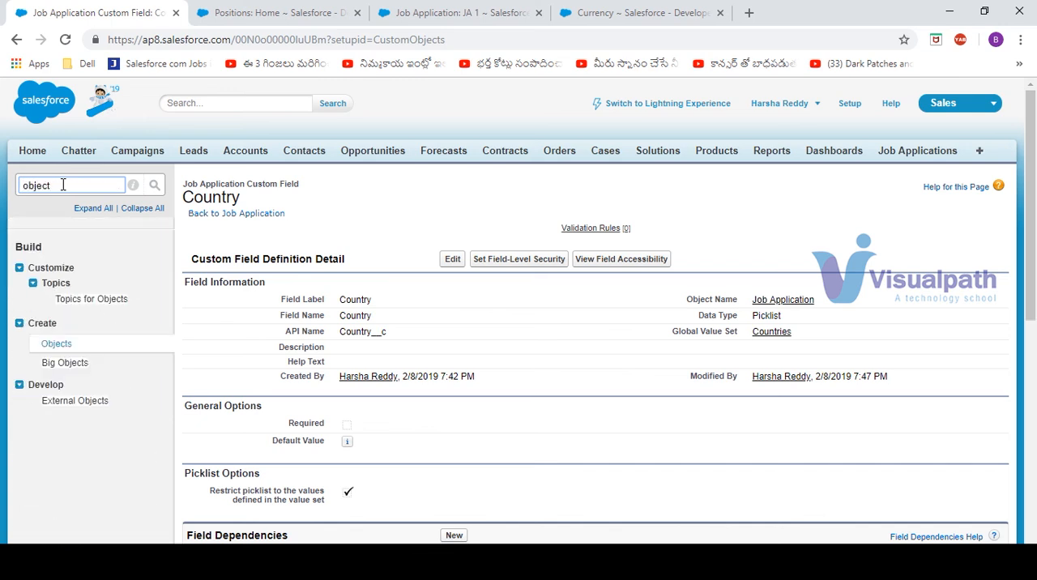
Open the Position object's fields from the Positions home page and start a new custom field of type Picklist
click(312, 13)
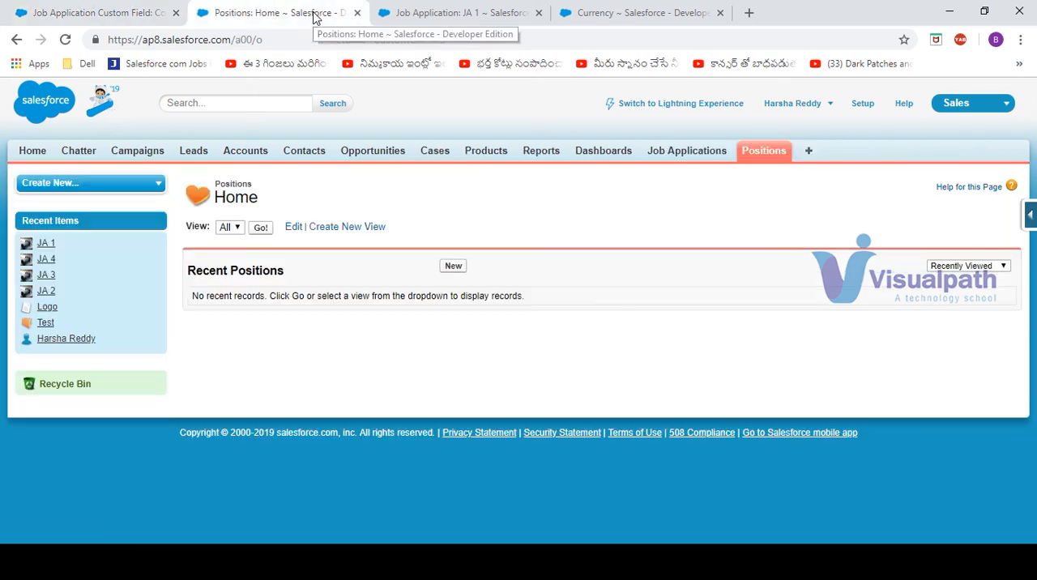
click(1032, 213)
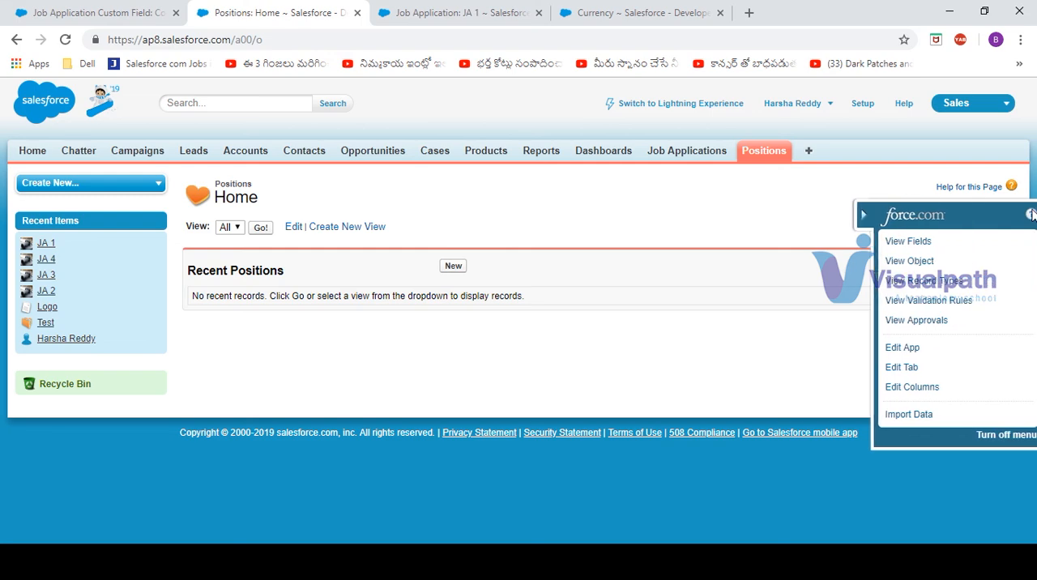
click(912, 240)
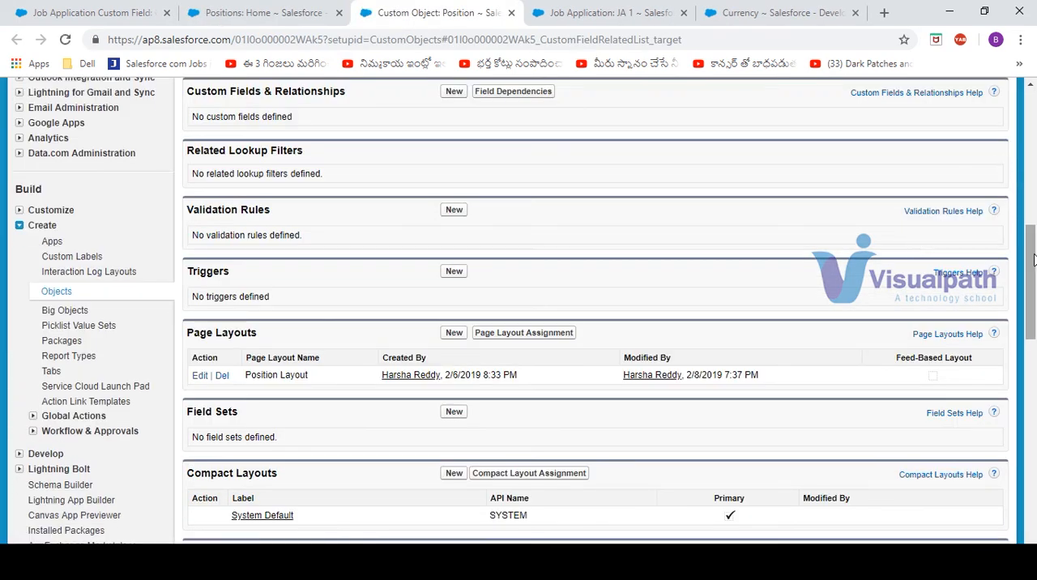
drag(1033, 259, 1034, 235)
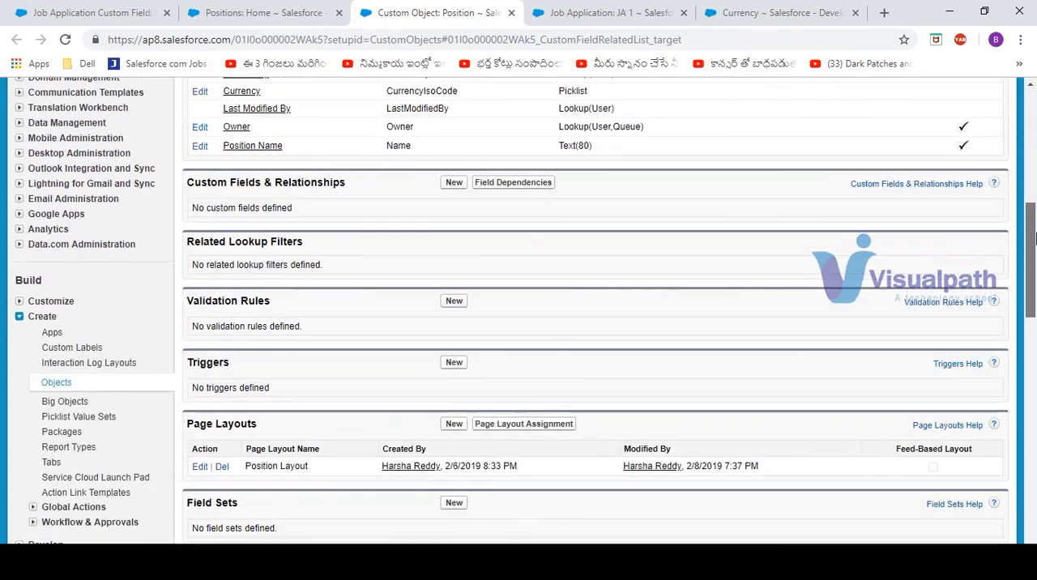
click(453, 185)
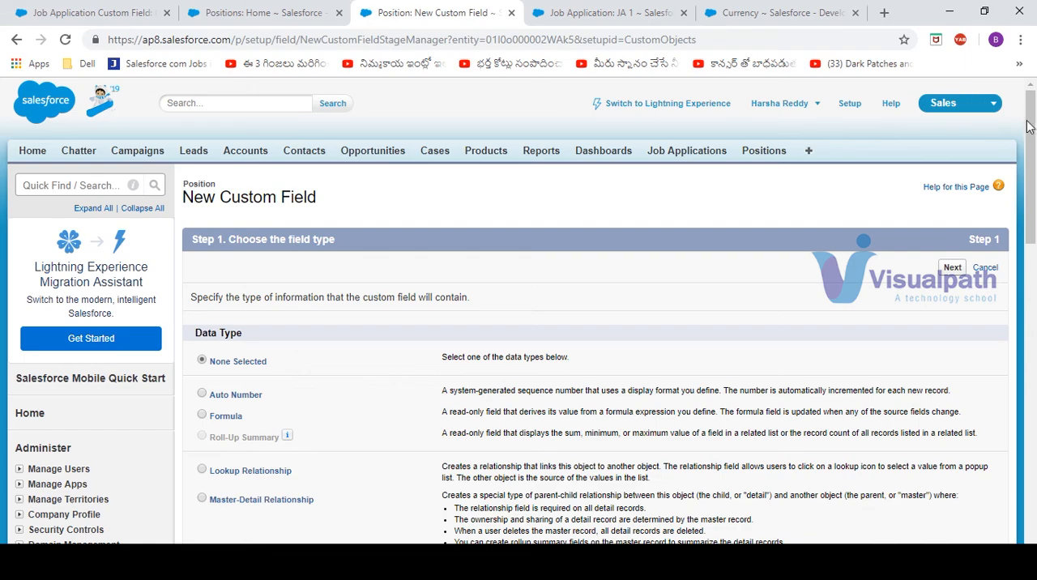
drag(1033, 130, 1033, 284)
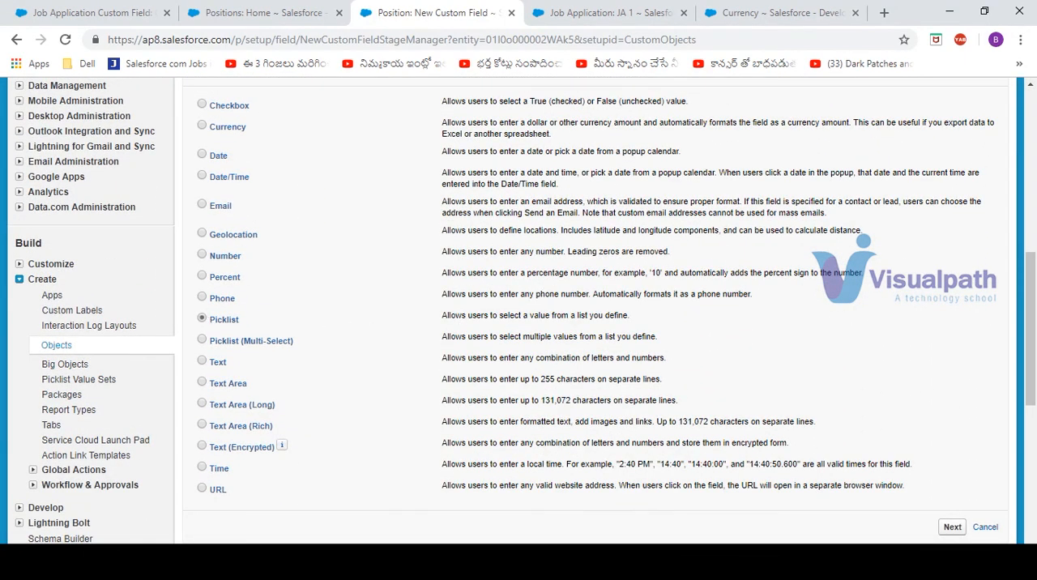
click(952, 527)
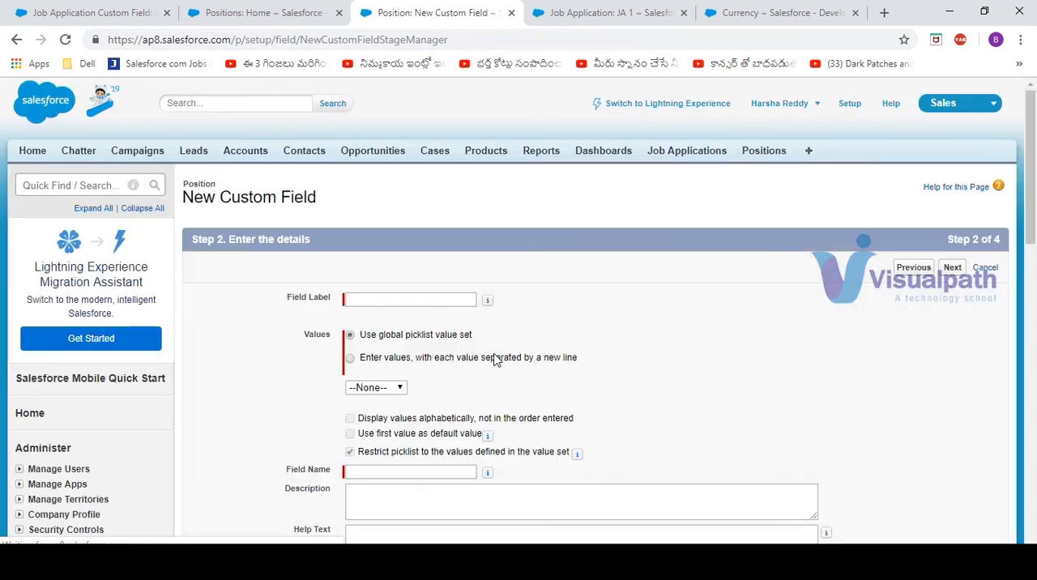
Label the new field Country and have it use the global picklist value set Countries
click(398, 298)
text(Country)
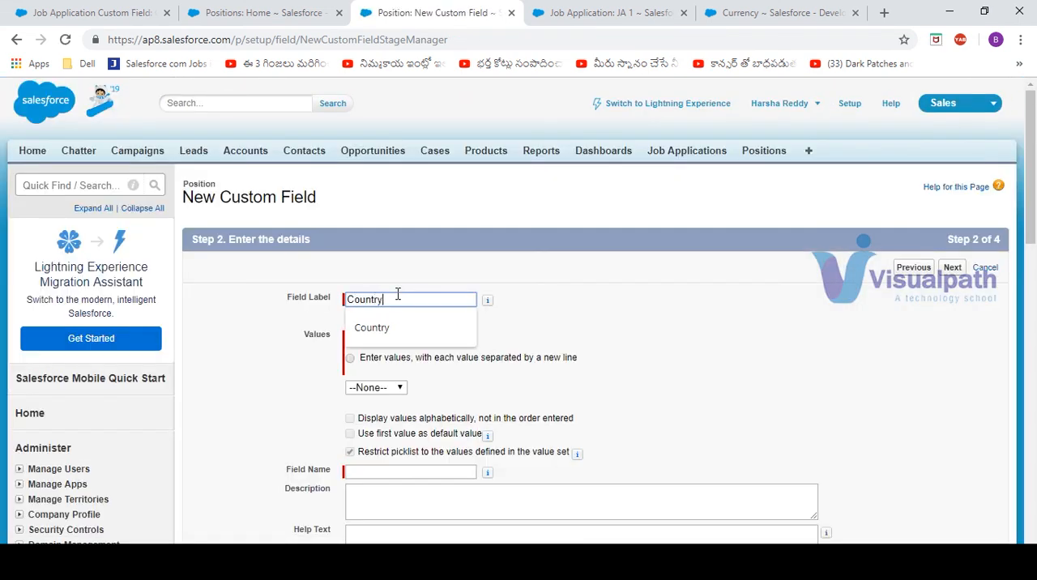
key(Tab)
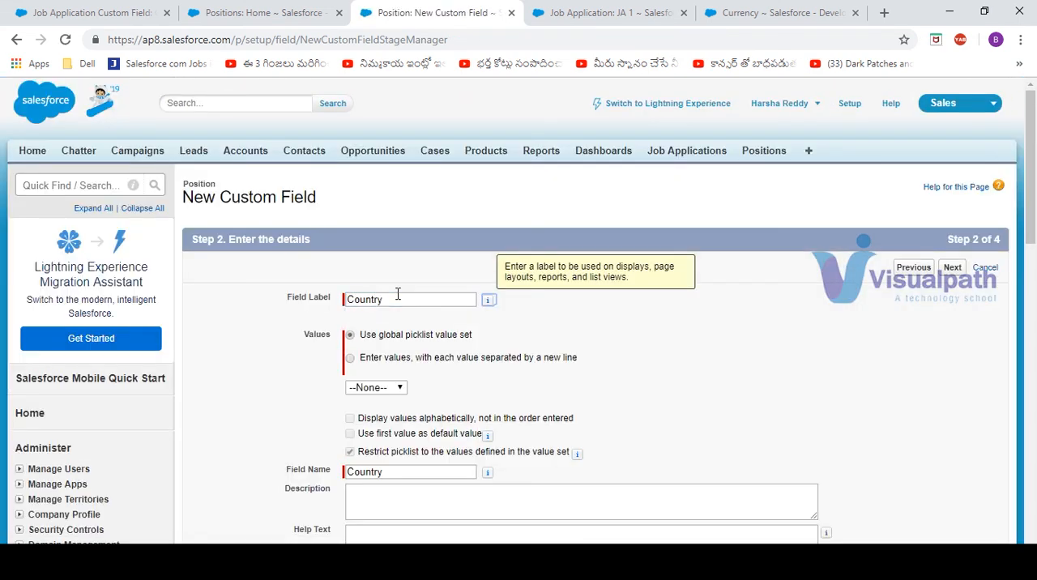
click(380, 364)
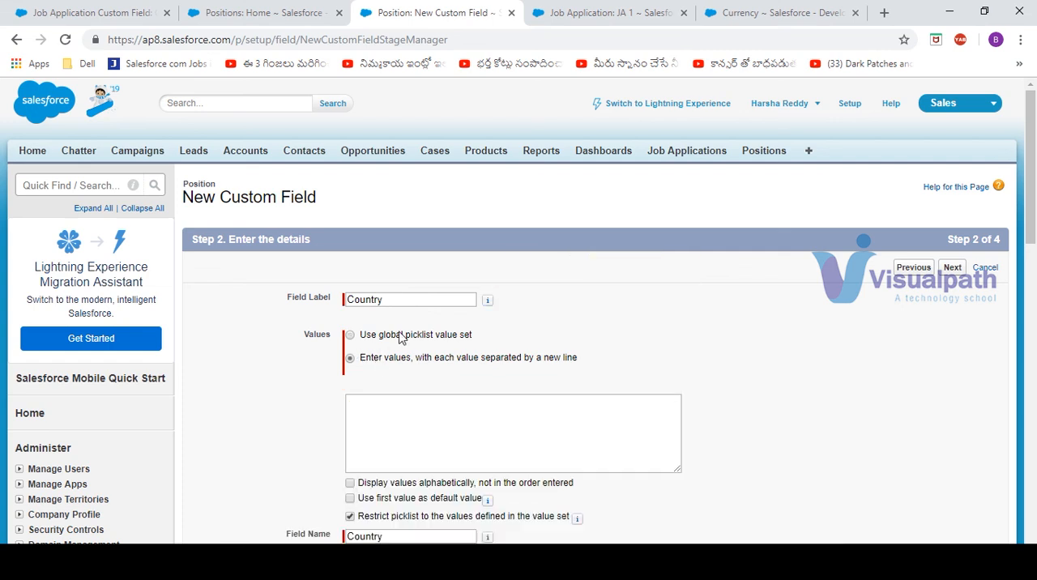
click(401, 339)
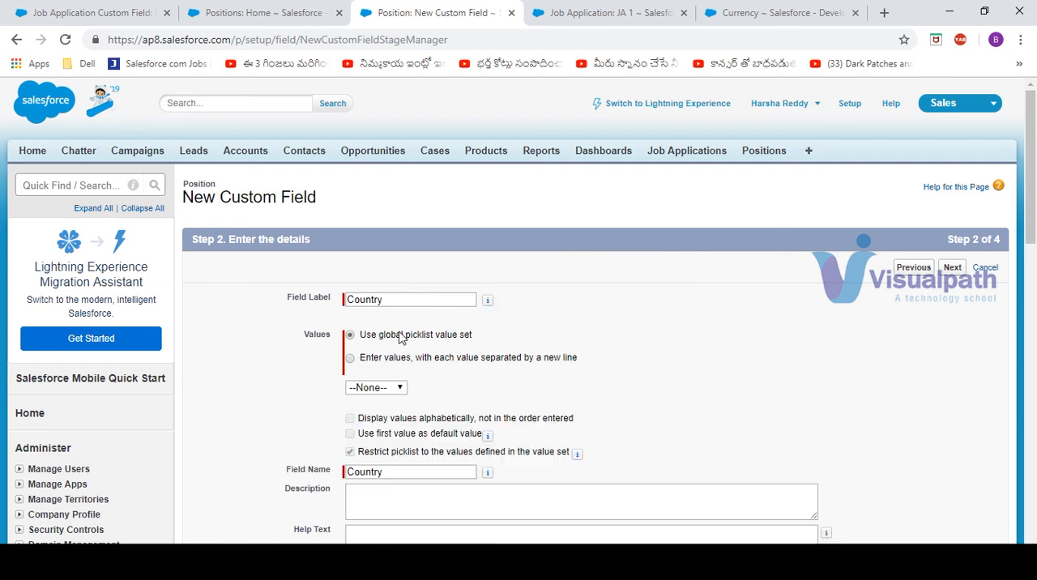
click(404, 389)
click(387, 414)
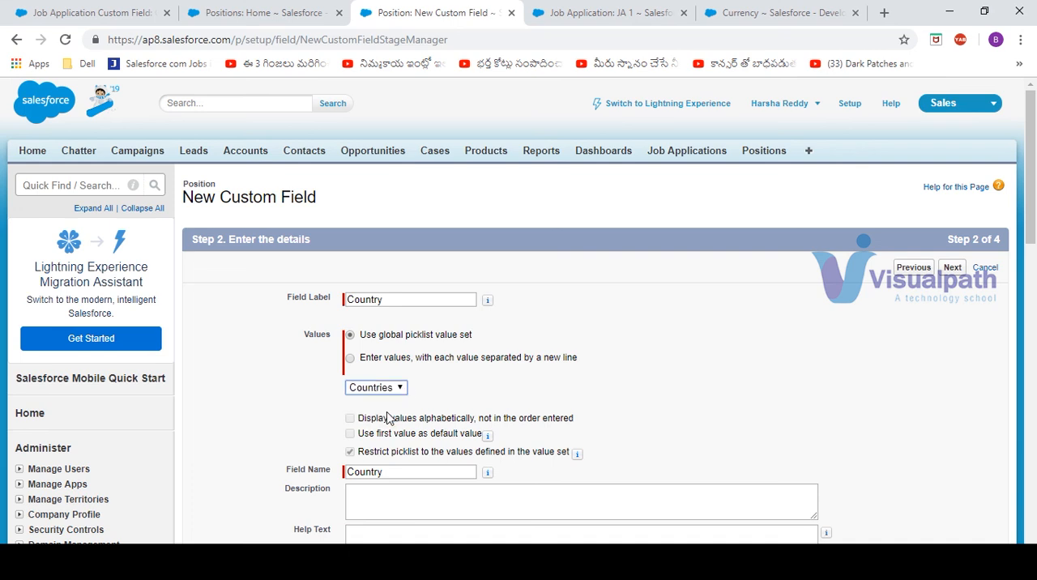
Accept the default field-level security and the Position Layout assignment, and save the Country field
click(952, 269)
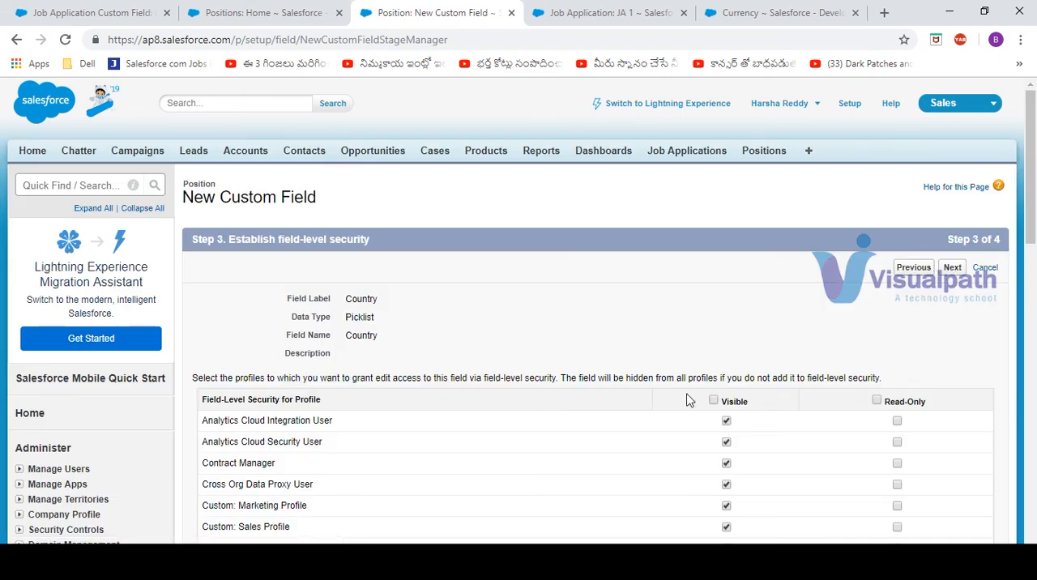
click(953, 269)
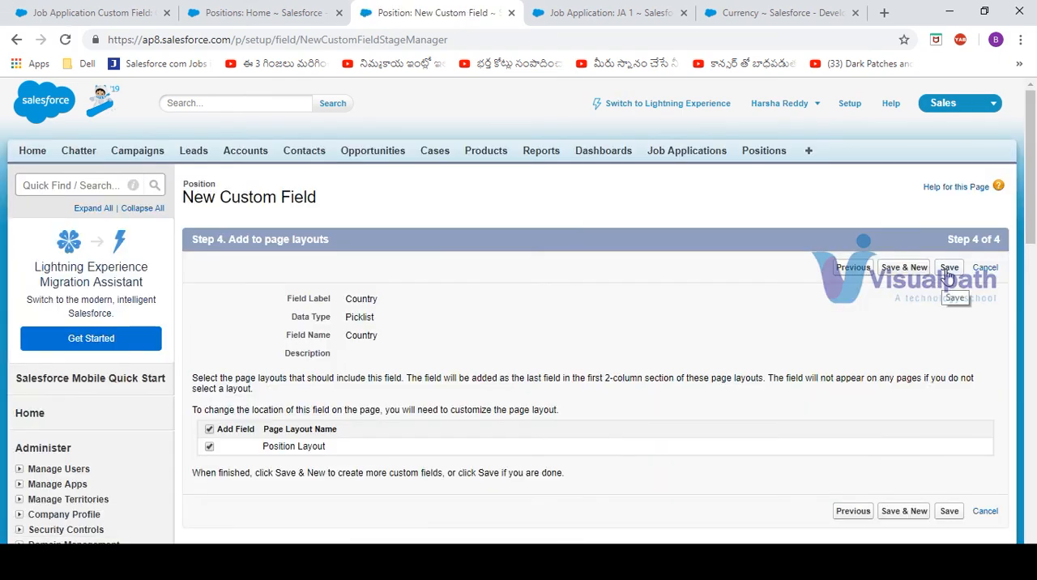
click(948, 269)
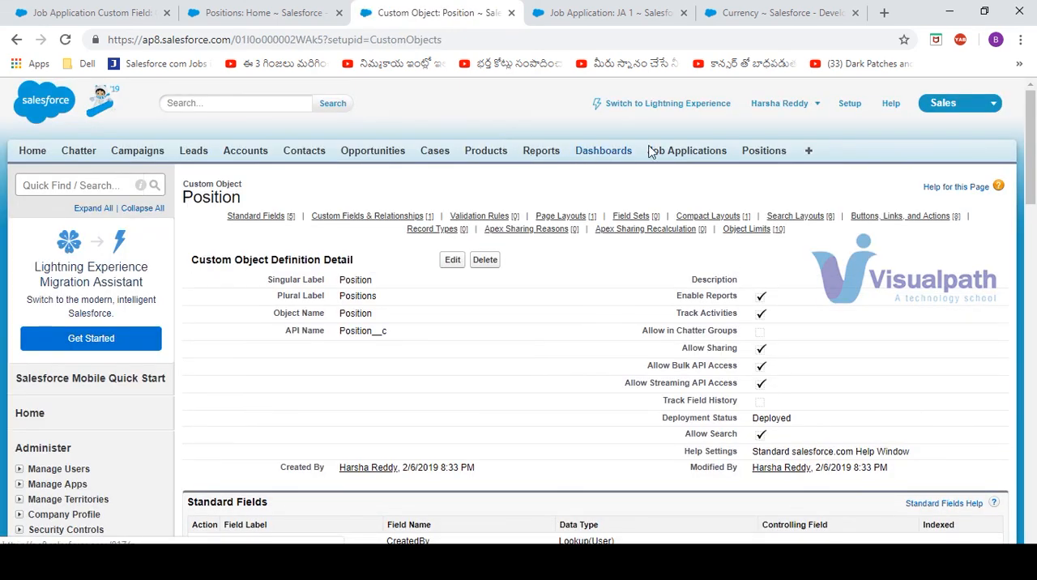
Examine the Country picklist's options on a new Position record, cancel the record without saving, and open the Setup home page
click(748, 156)
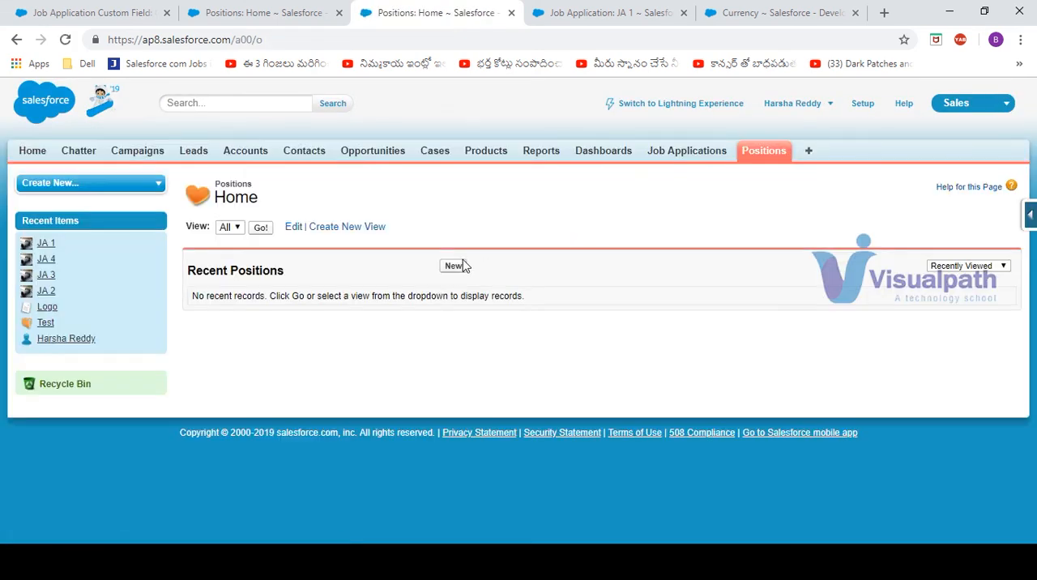
click(452, 267)
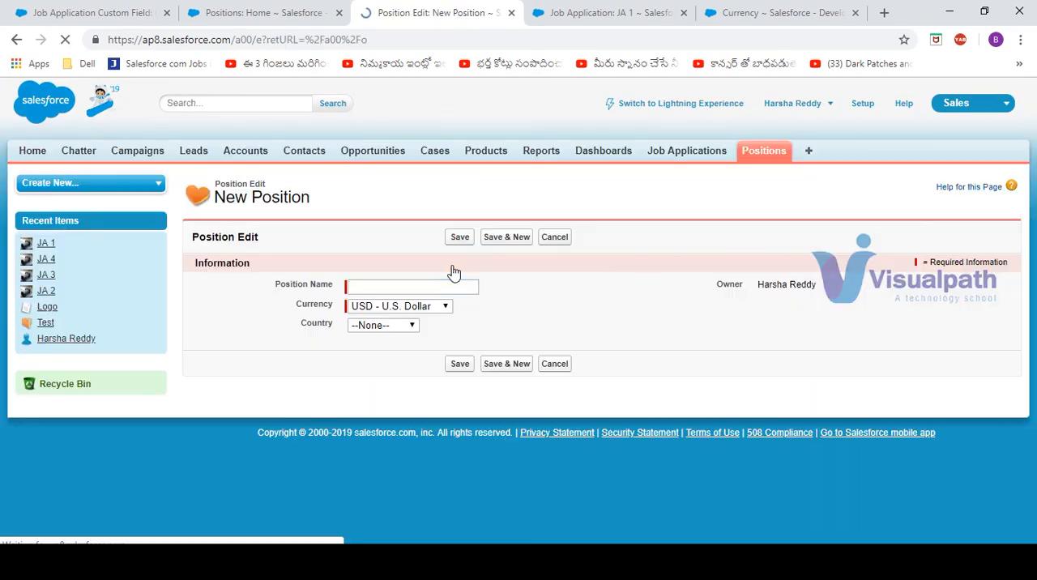
click(413, 327)
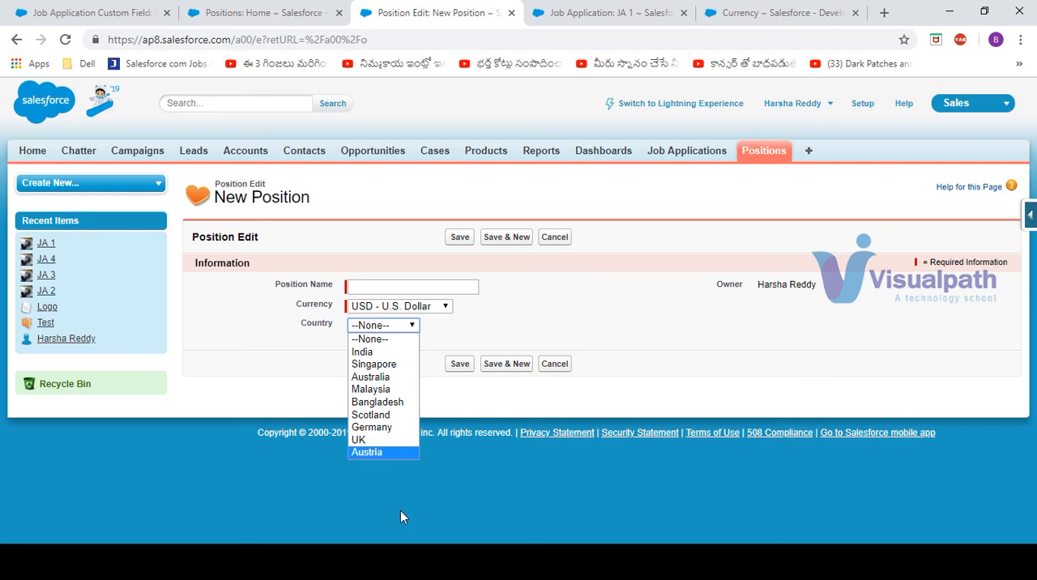
click(624, 306)
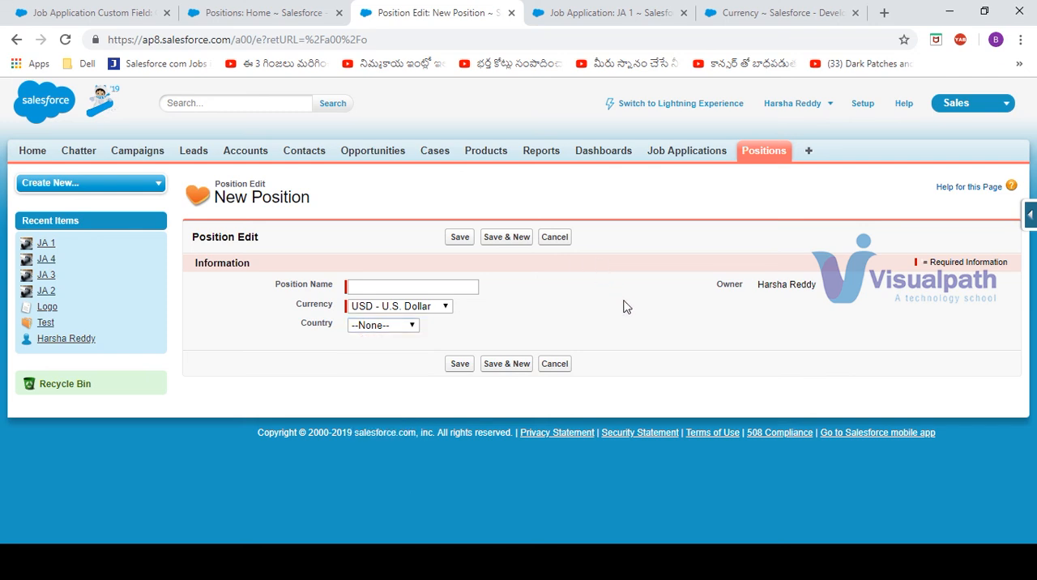
click(556, 237)
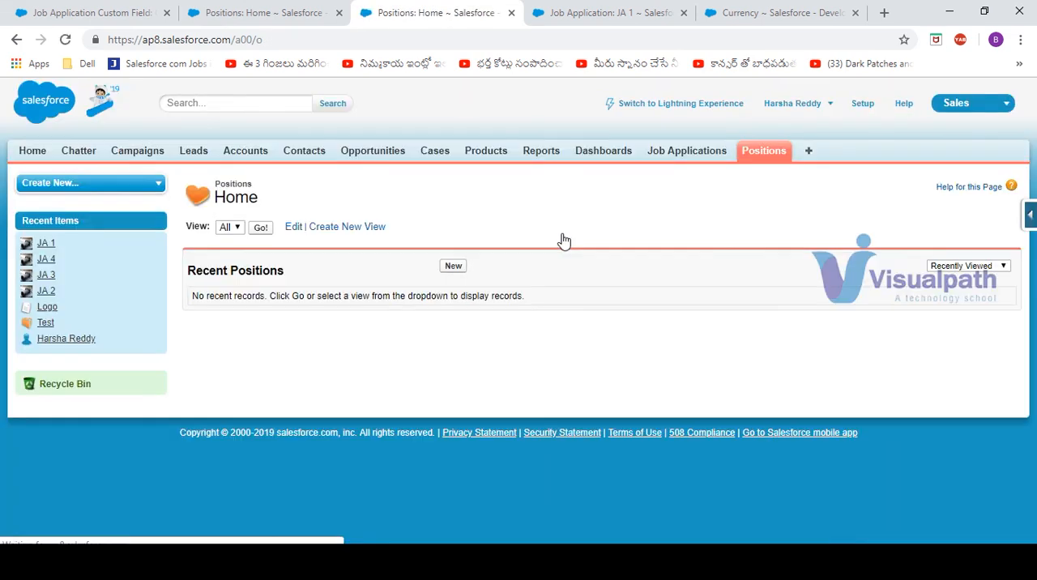
click(862, 111)
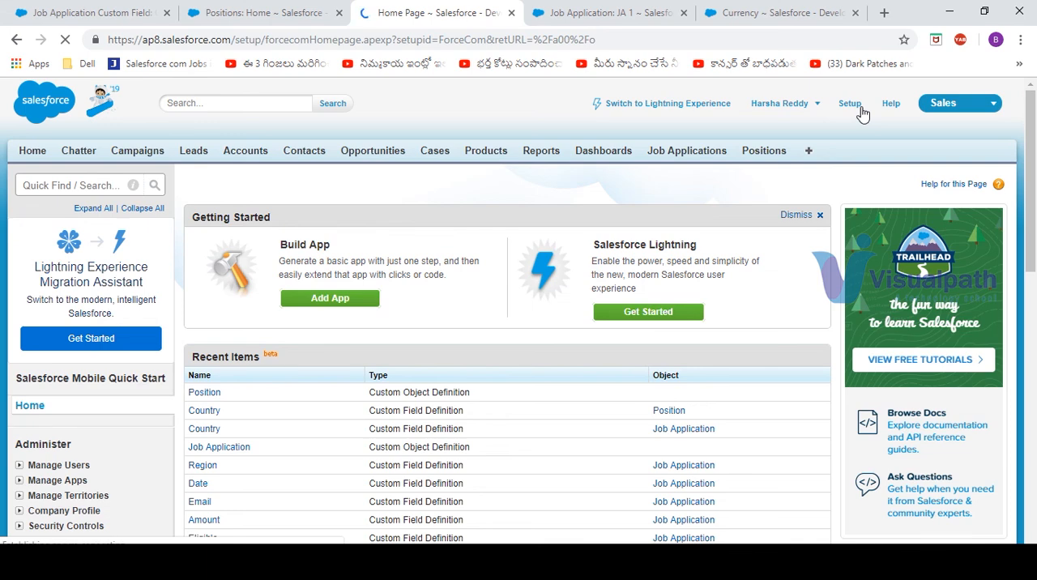
mouse_move(652, 565)
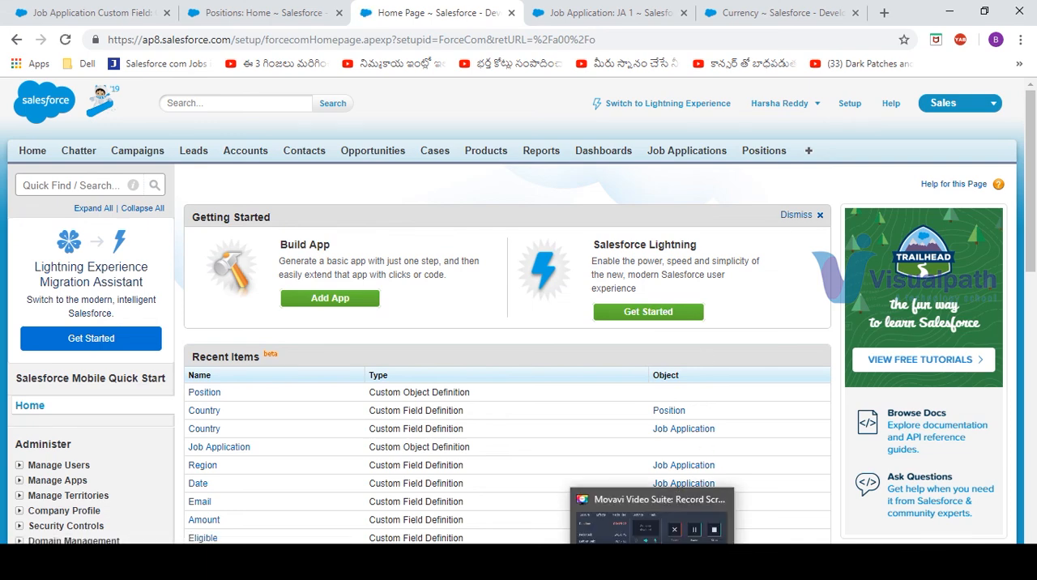
click(652, 565)
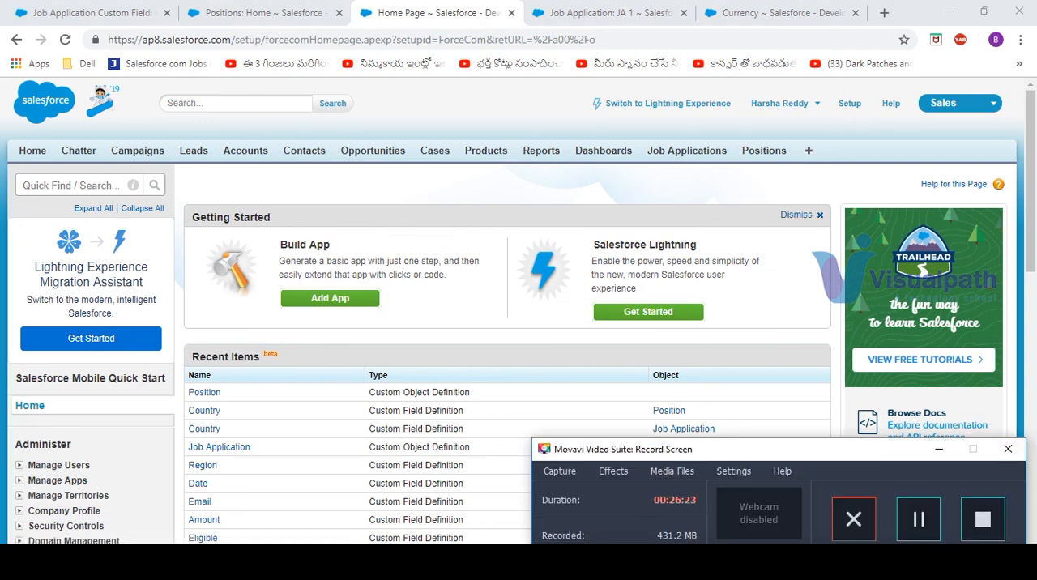